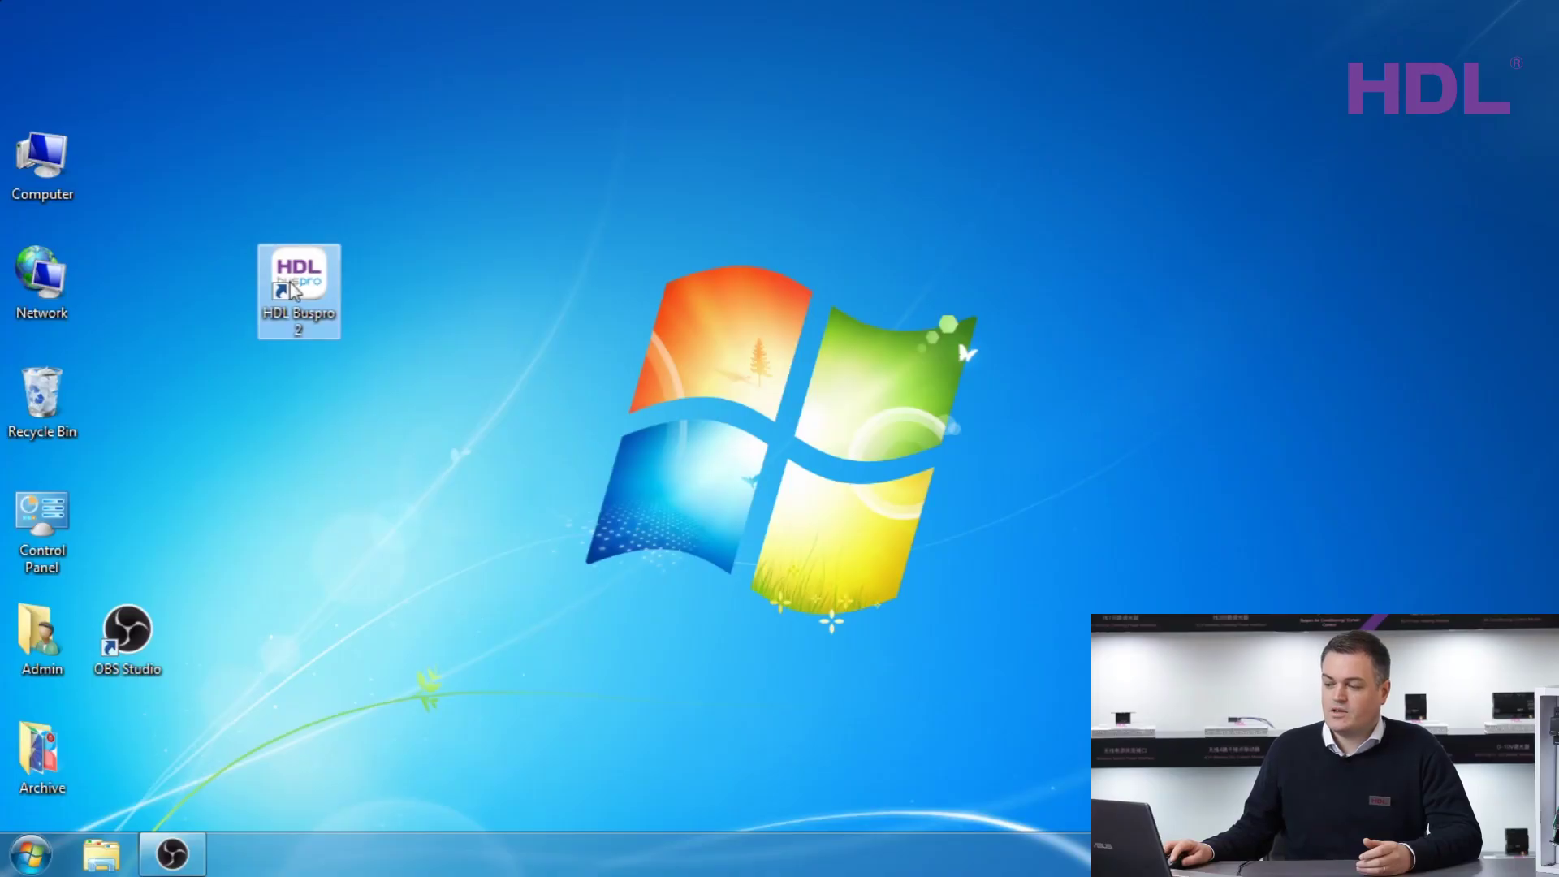
Launch HDL Buspro Setup Tool 2 and create a new project named with the site's street address.
double_click(293, 289)
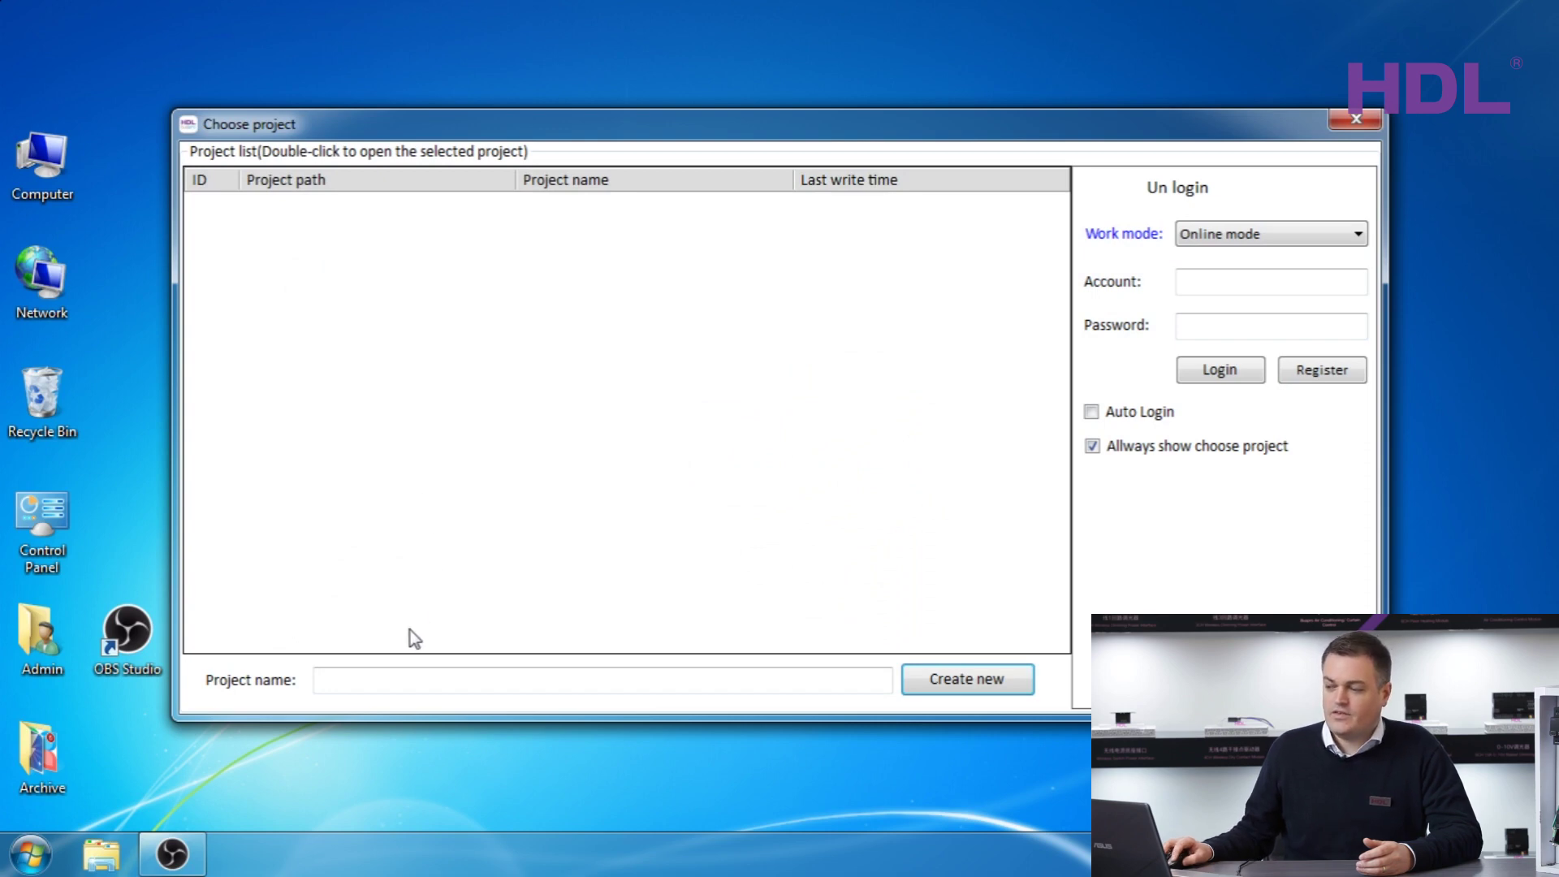
click(382, 687)
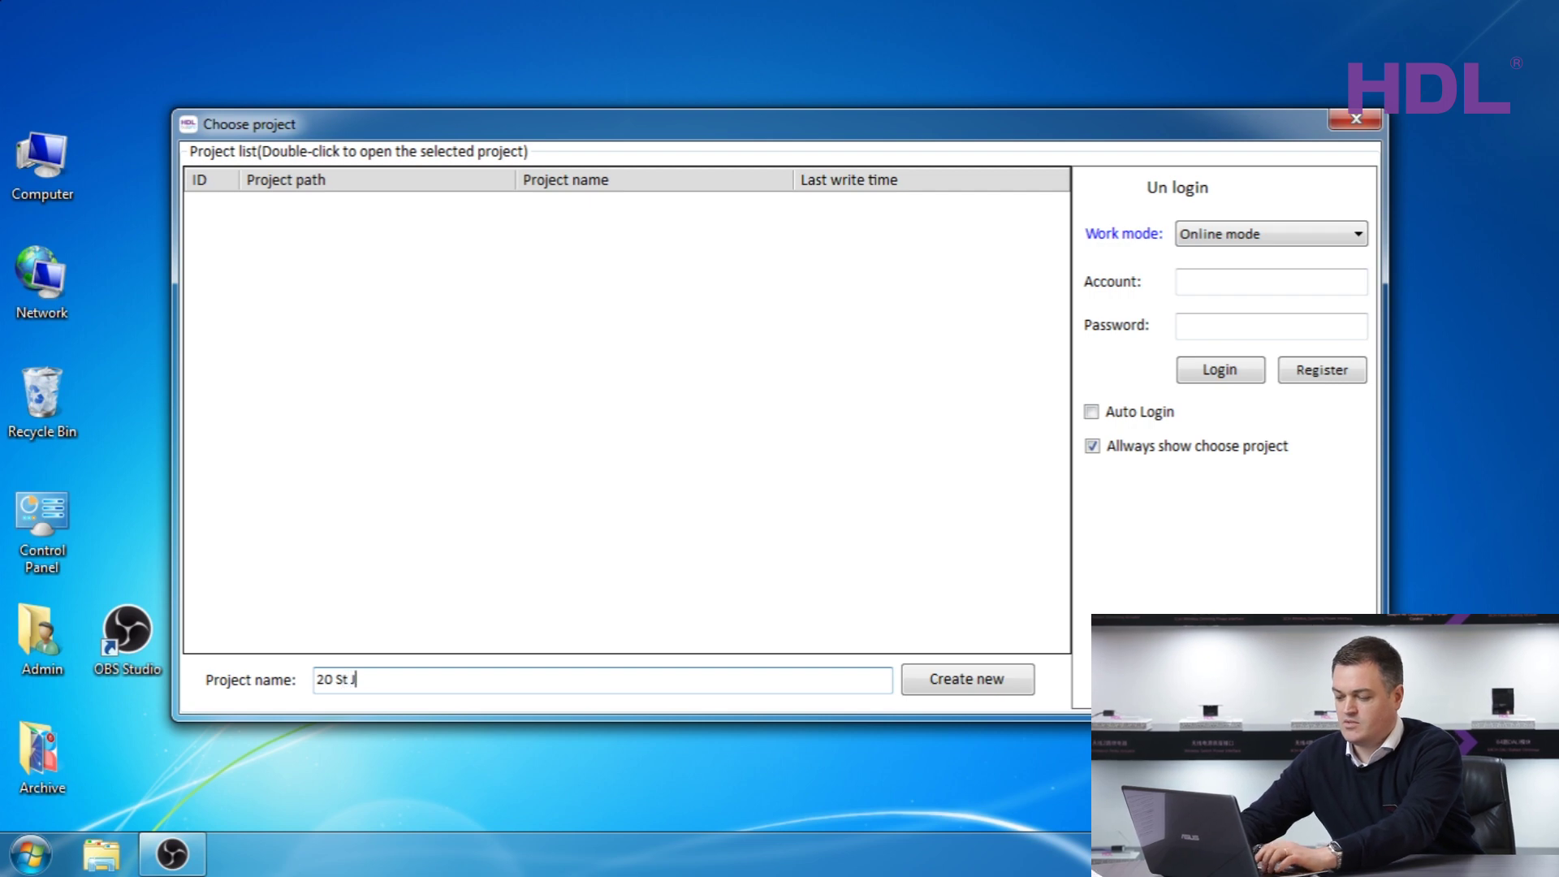
text(Street)
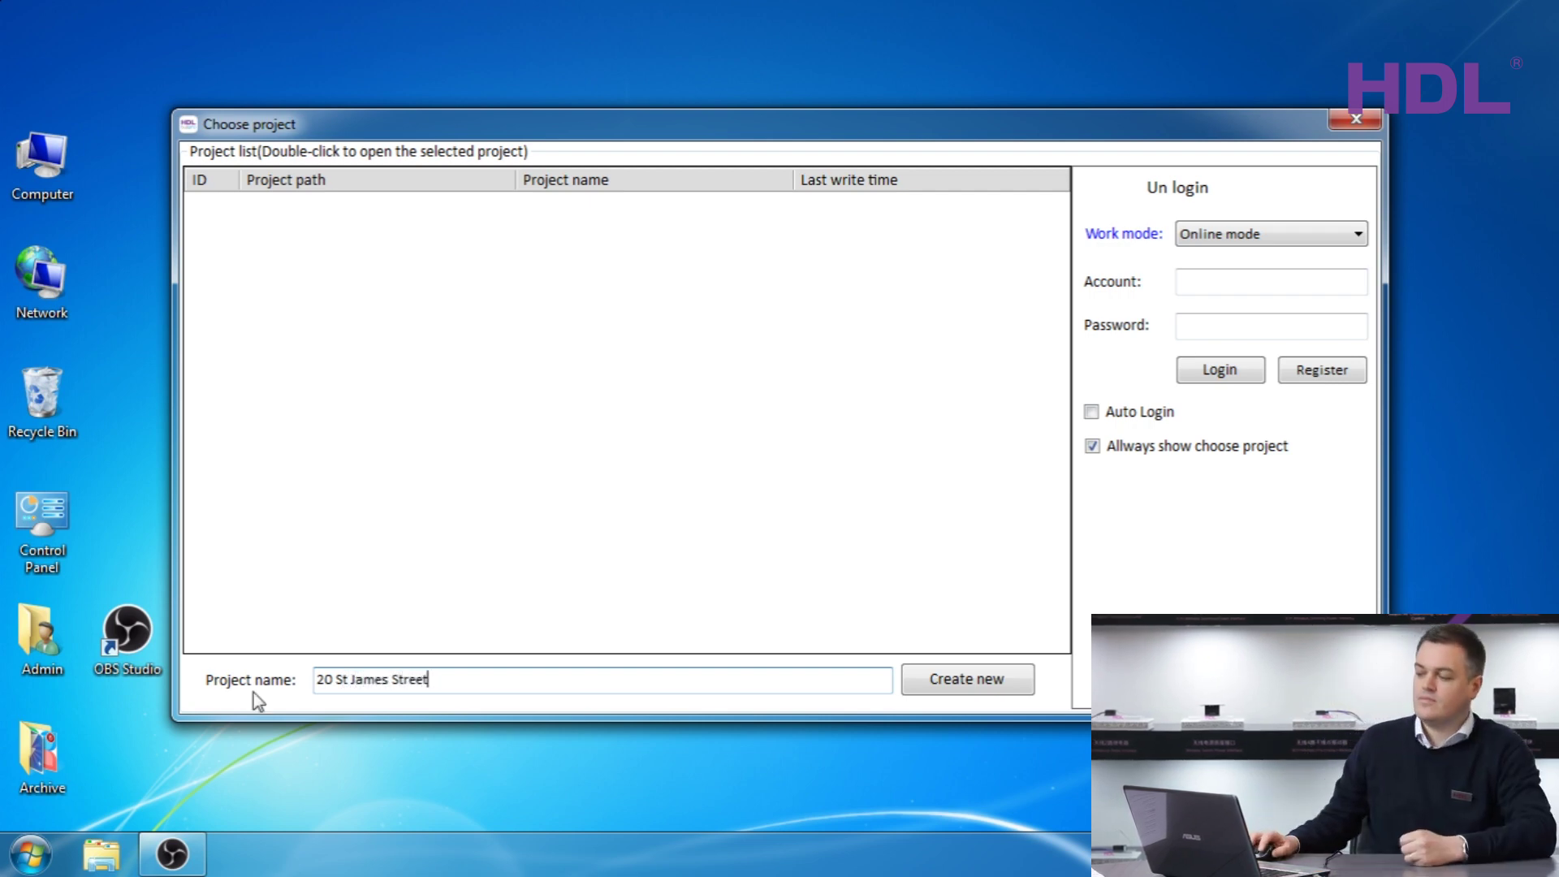
click(965, 679)
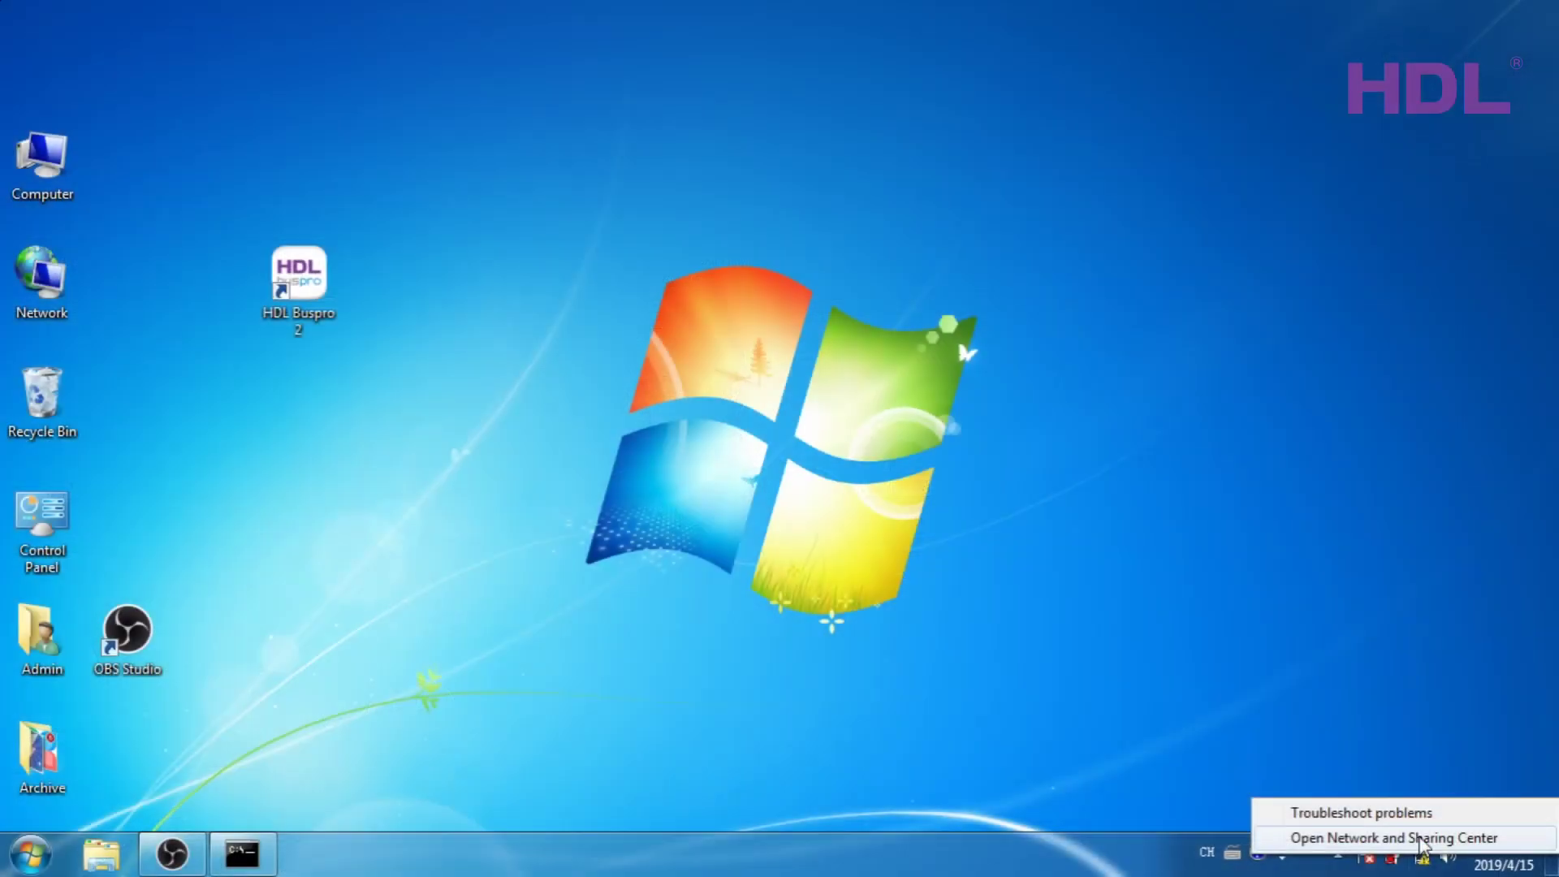
Open the Ethernet adapter's IPv4 (TCP/IPv4) properties from Network and Sharing Center.
click(1421, 839)
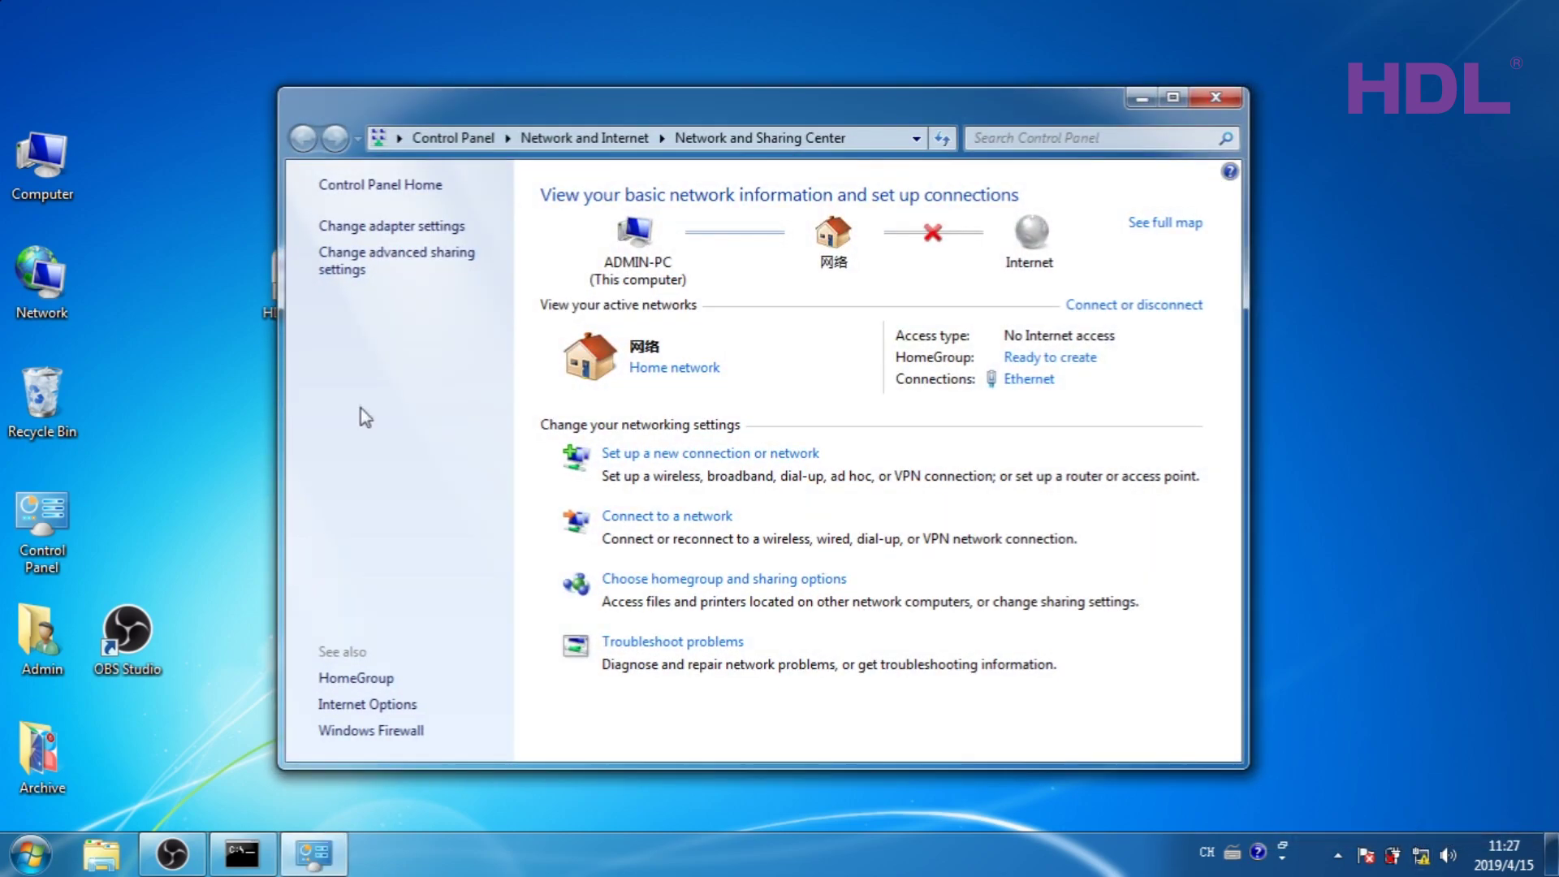
click(366, 232)
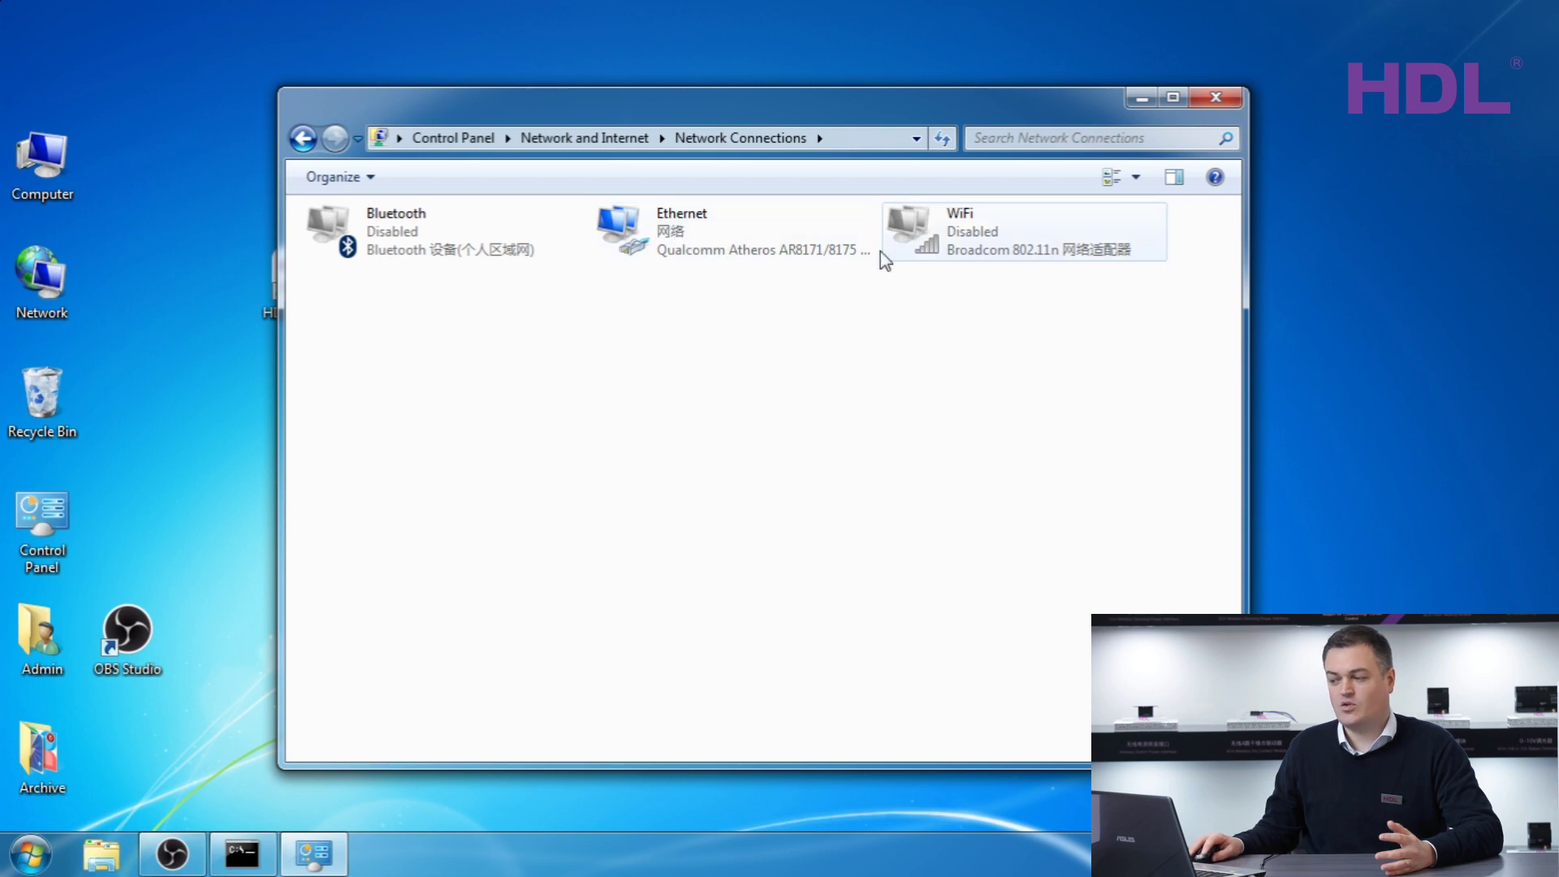
click(680, 250)
right_click(681, 250)
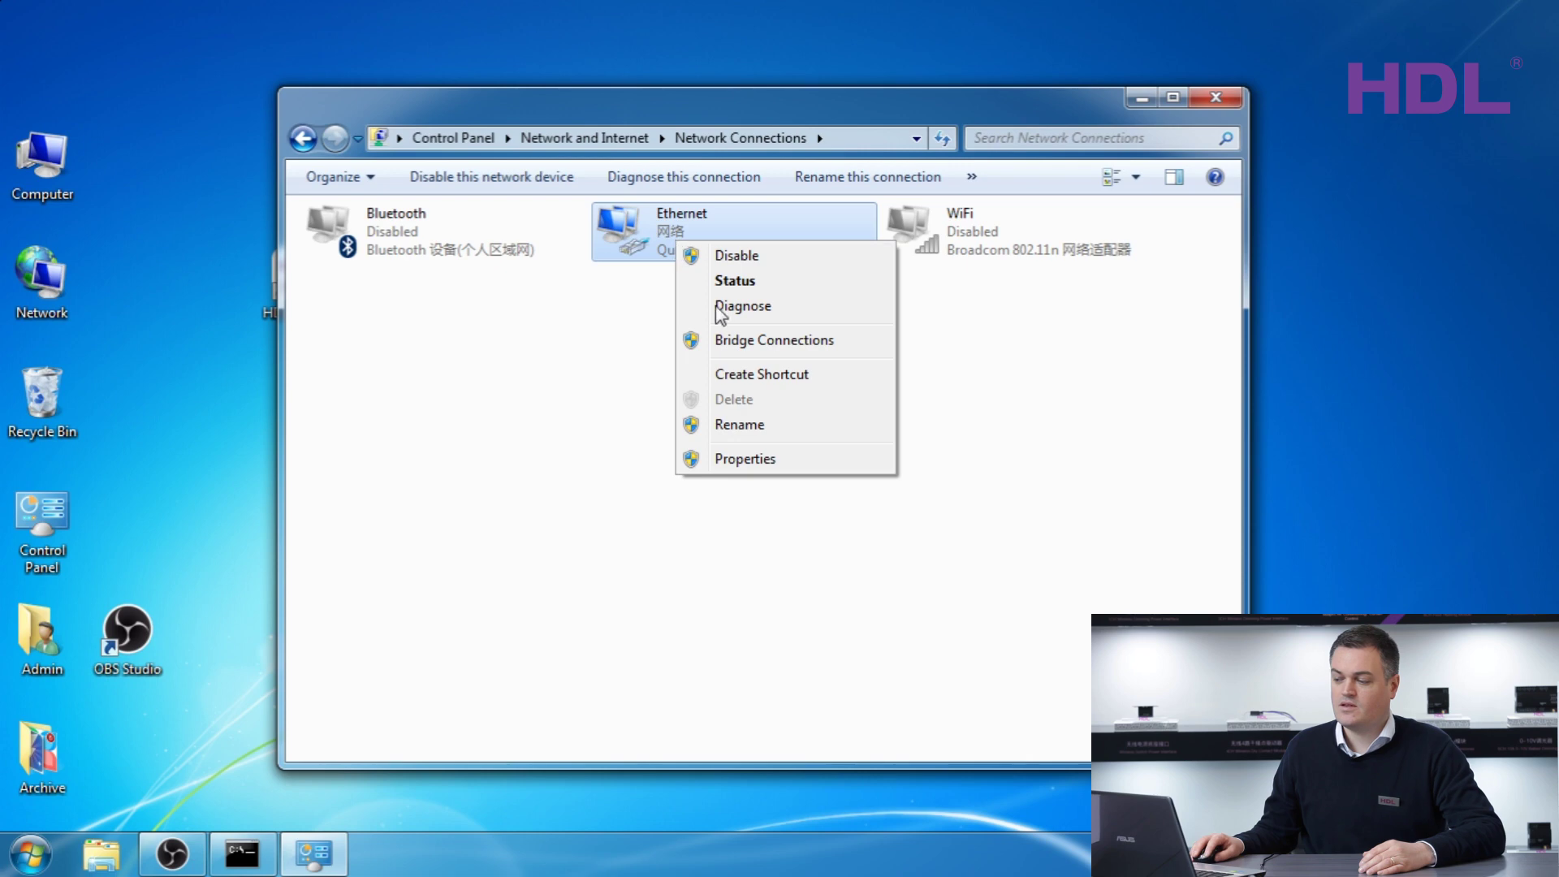
click(776, 461)
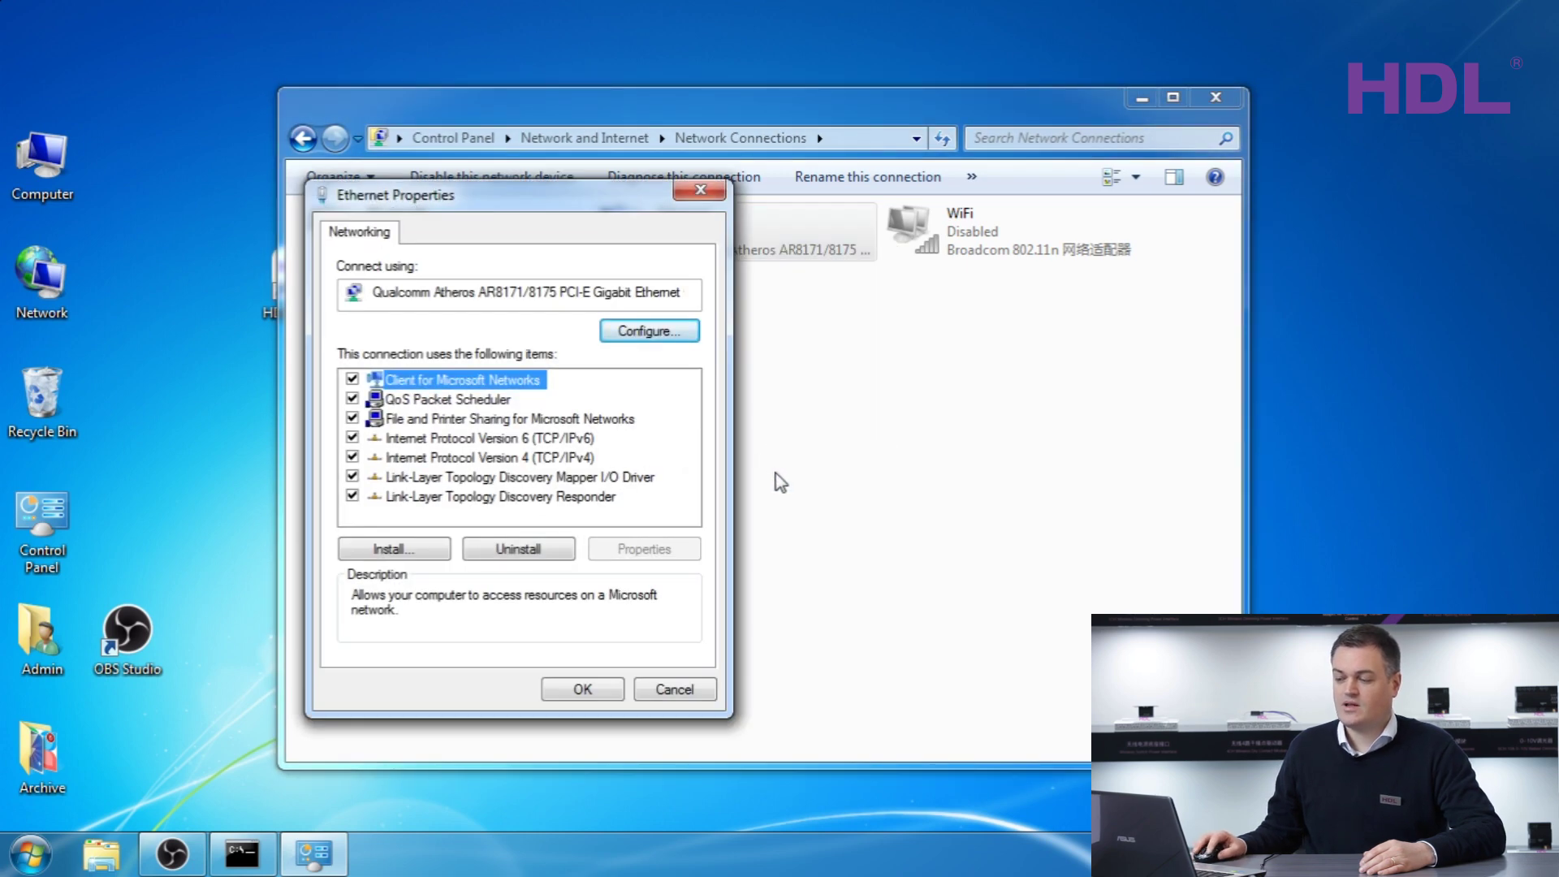
click(538, 459)
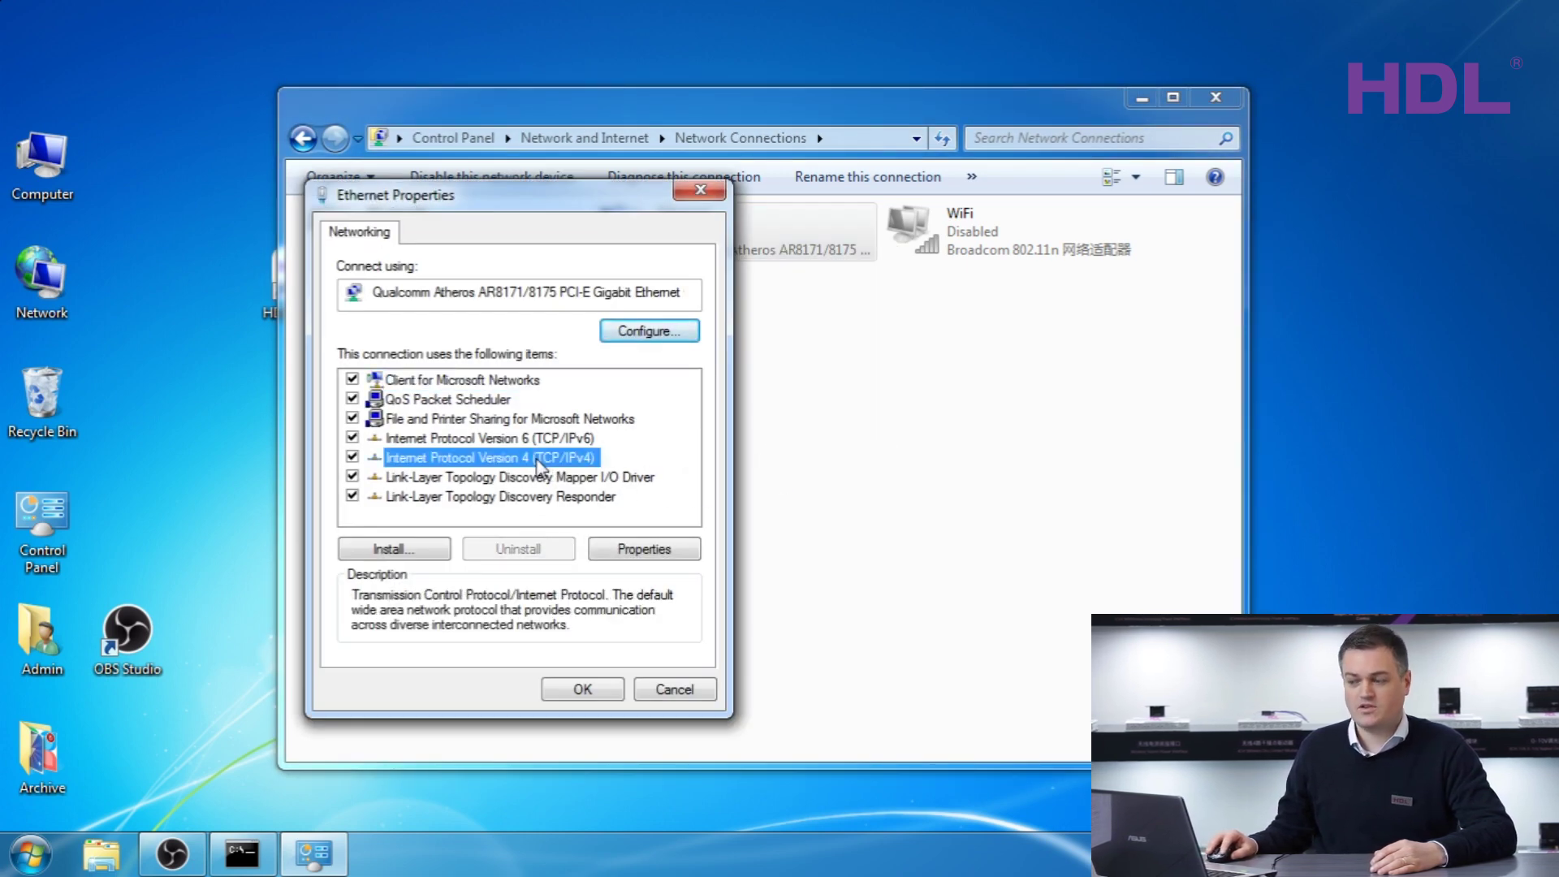
click(644, 549)
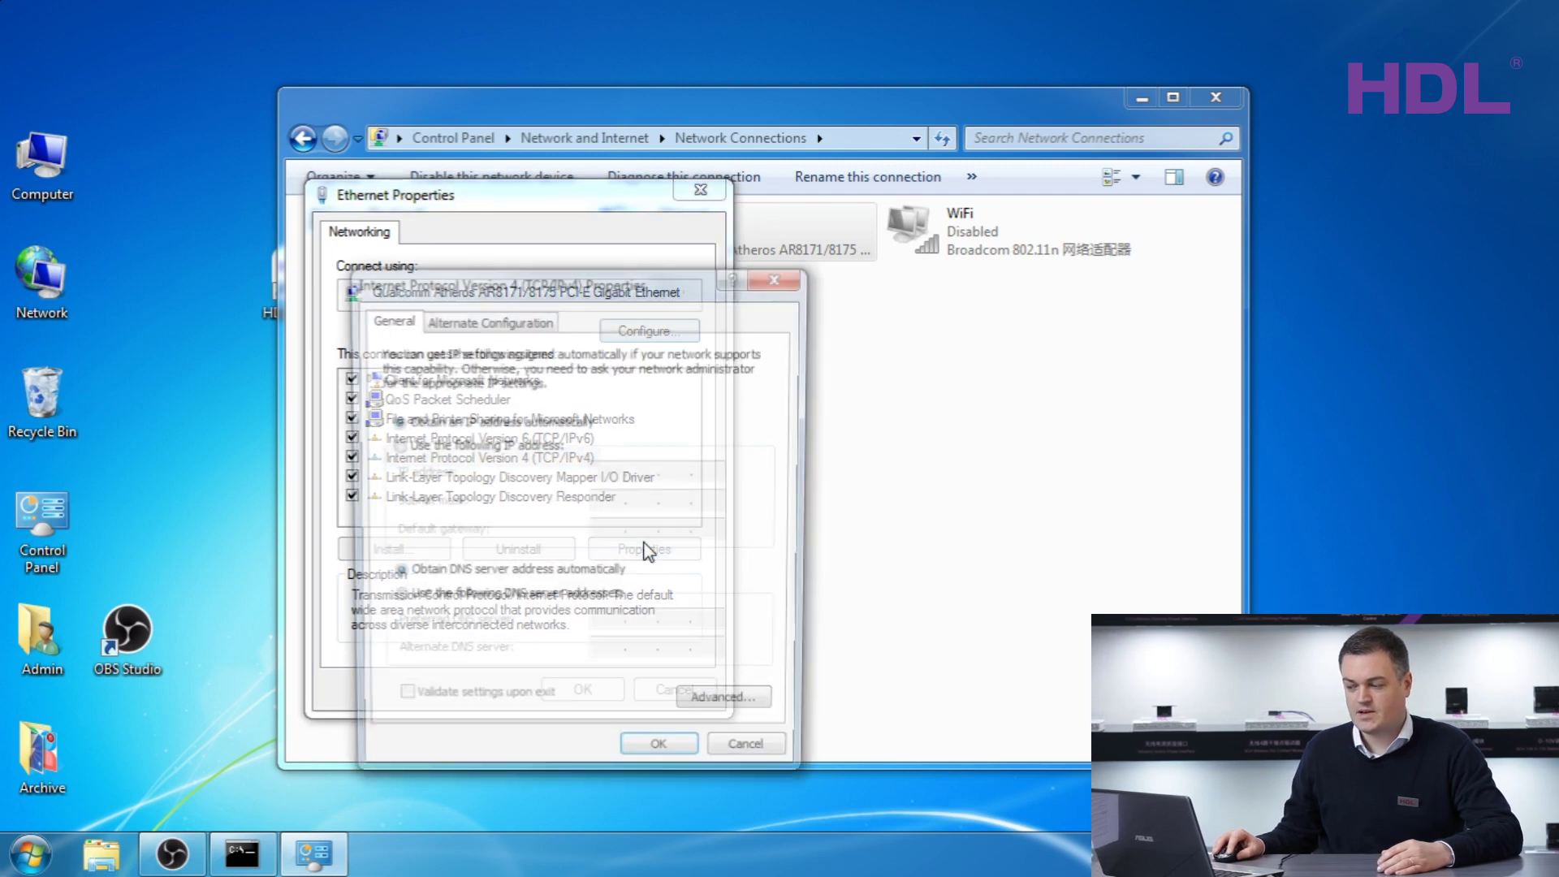
Set static IP 192.168.10.10 with subnet mask 255.255.255.0 and apply it.
click(436, 451)
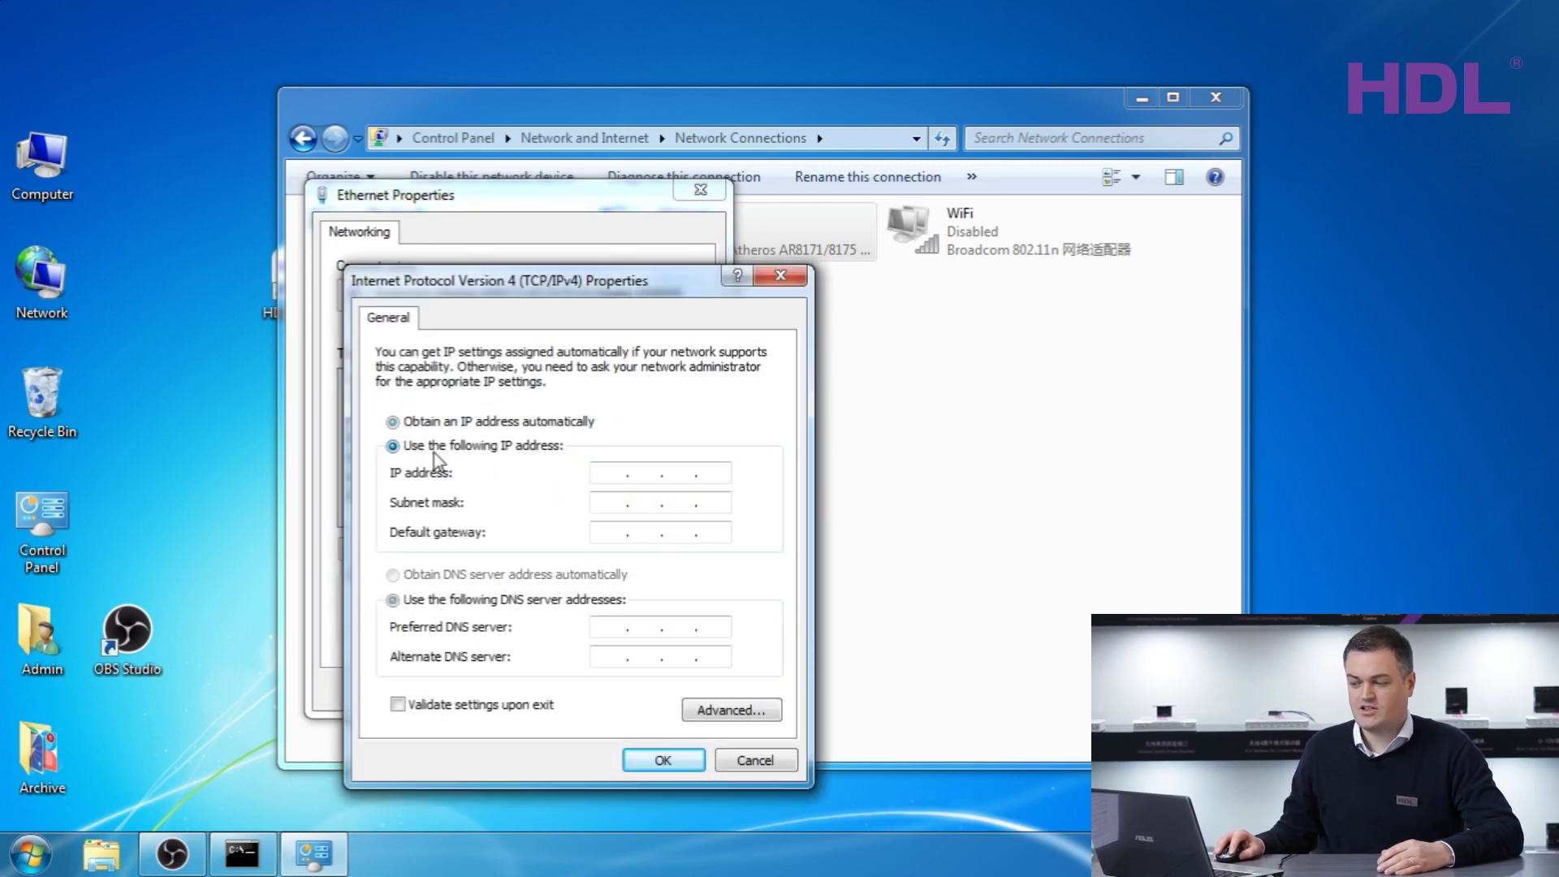
click(611, 471)
text(192 . 1)
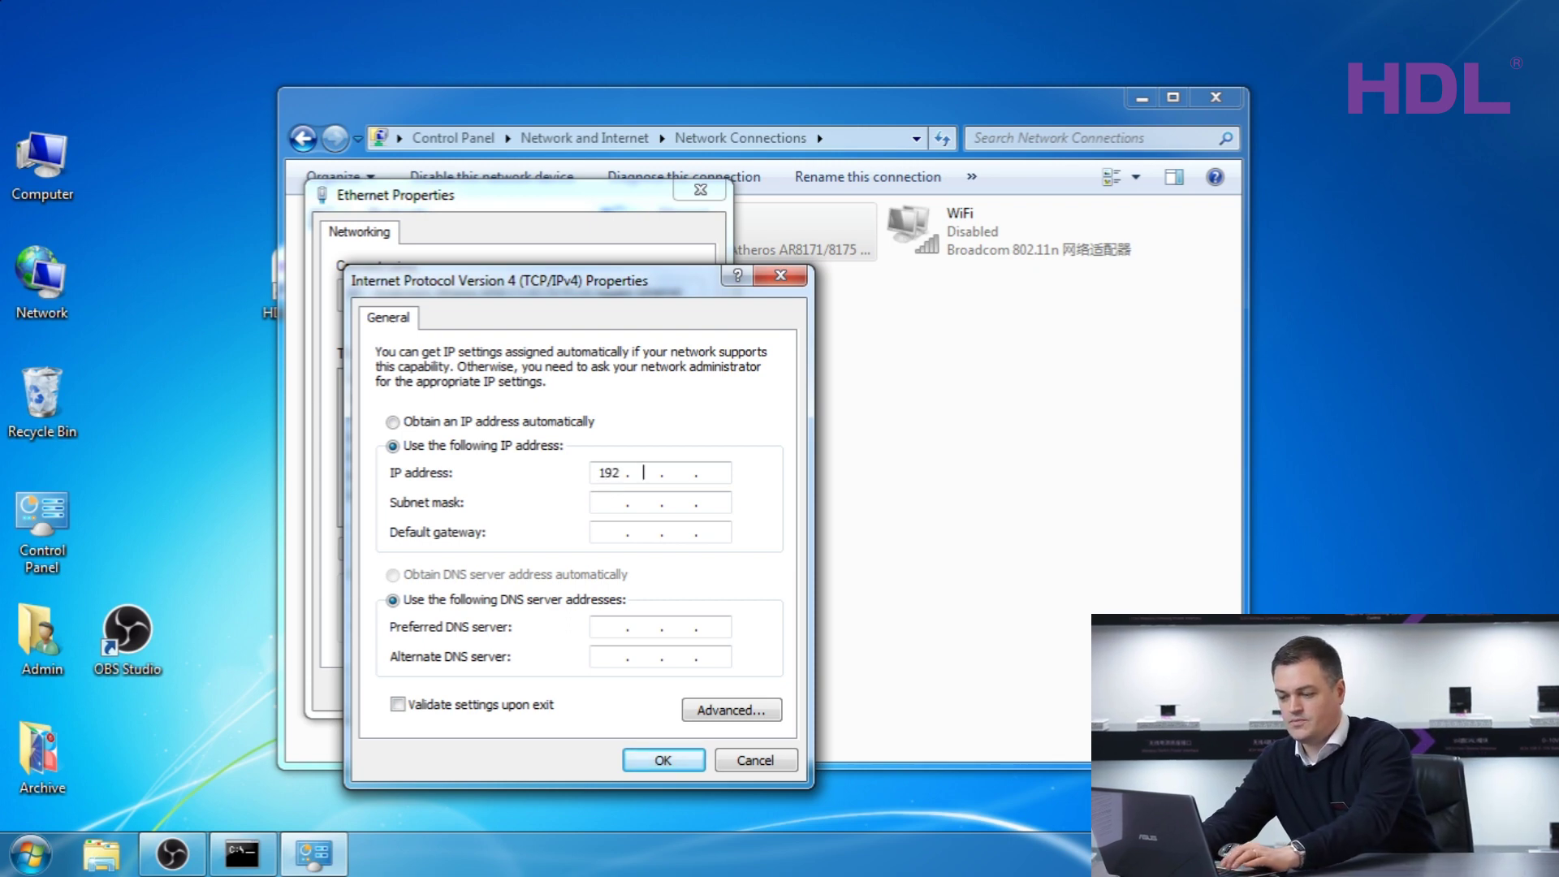
text(68)
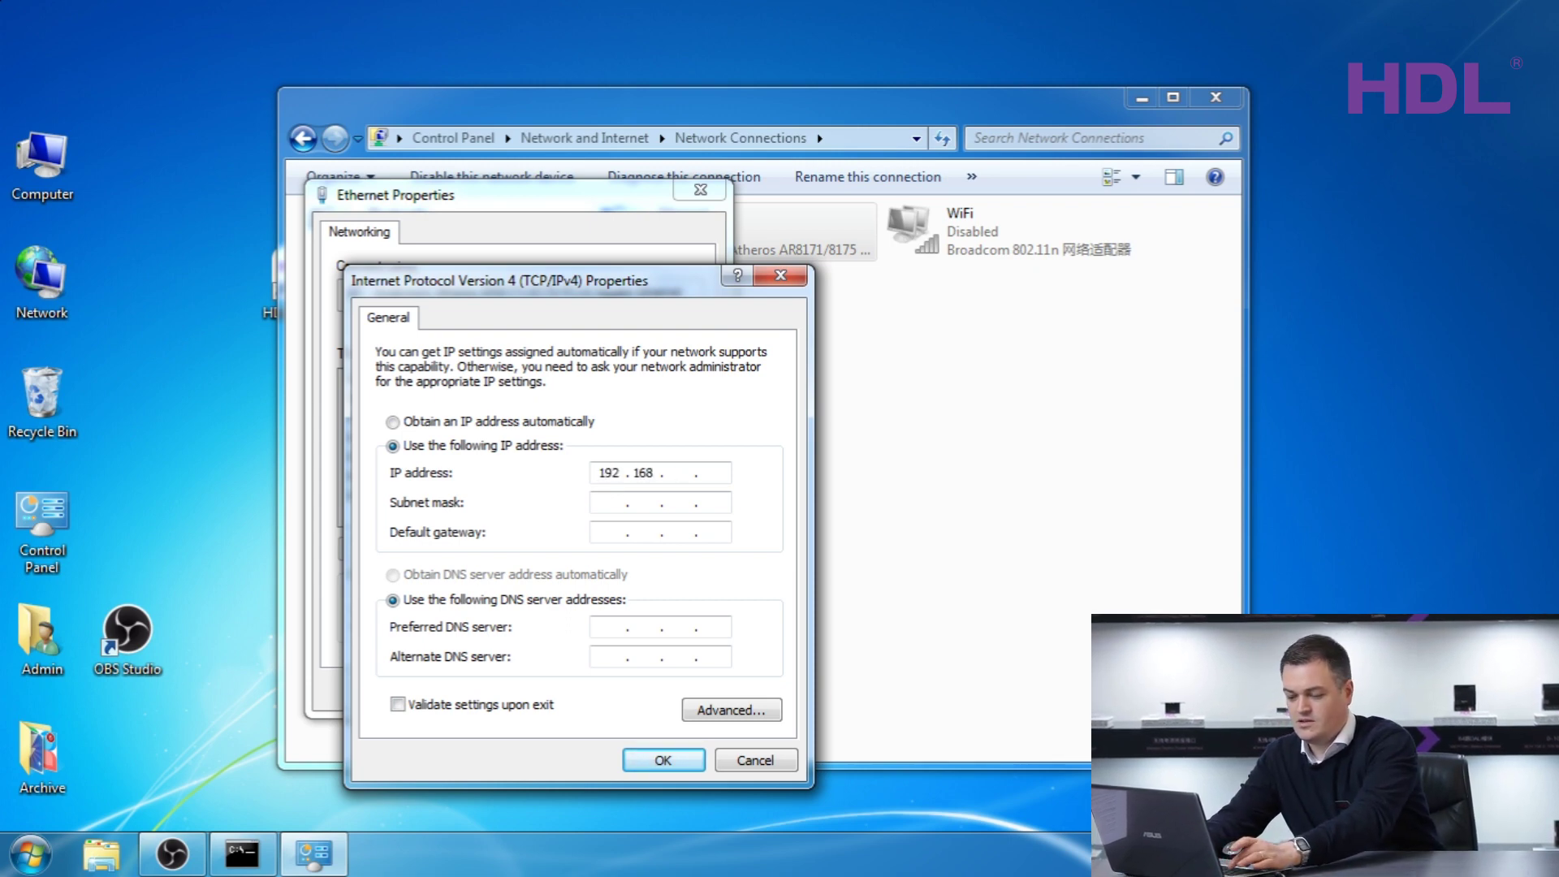
click(609, 502)
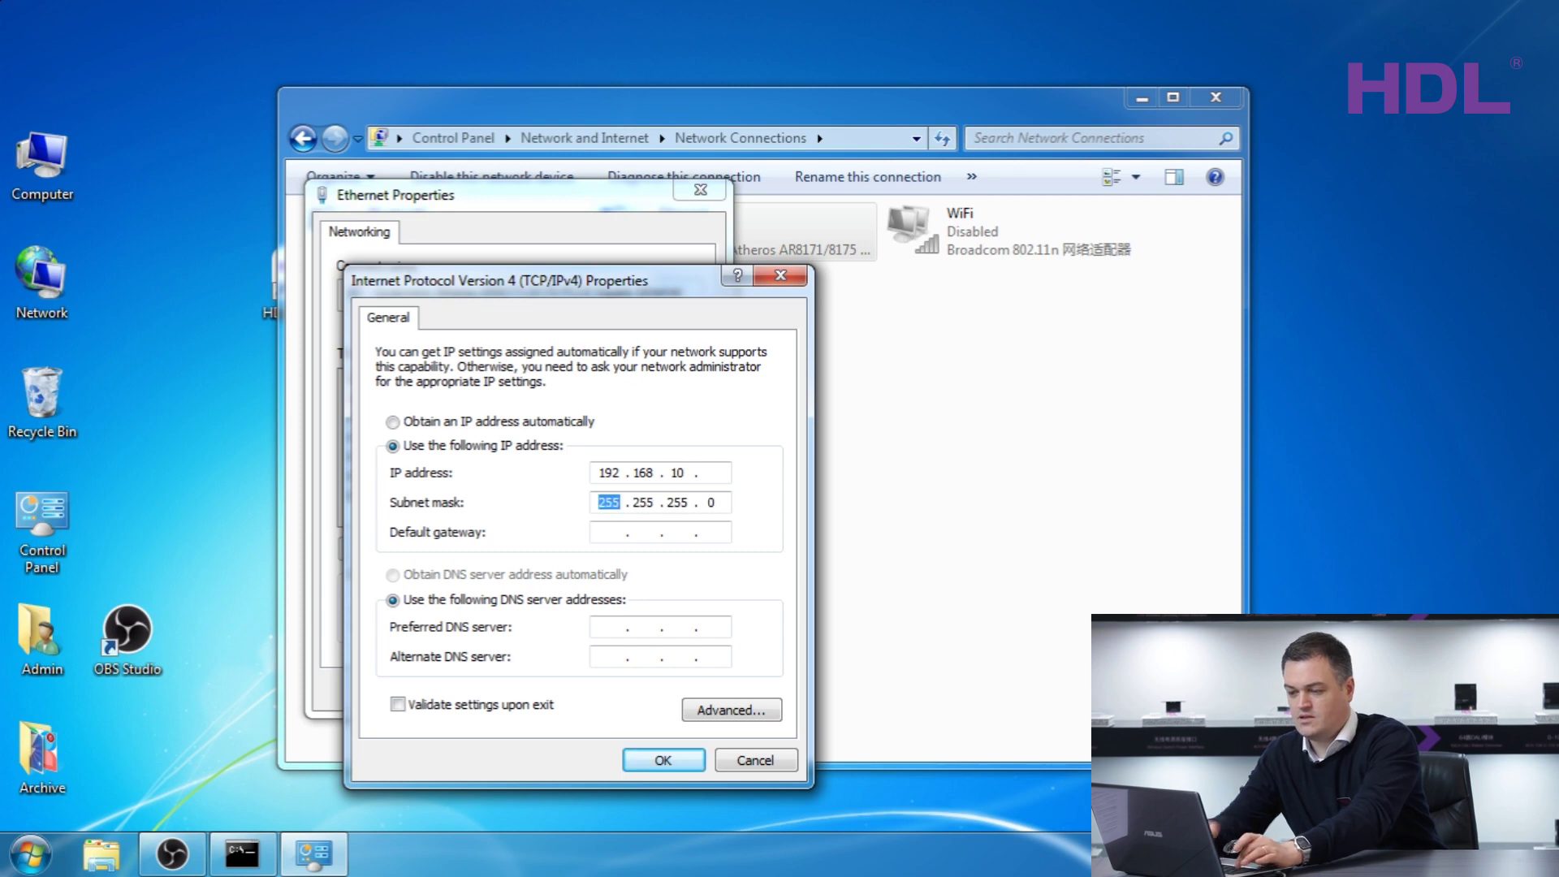
click(711, 472)
text(1)
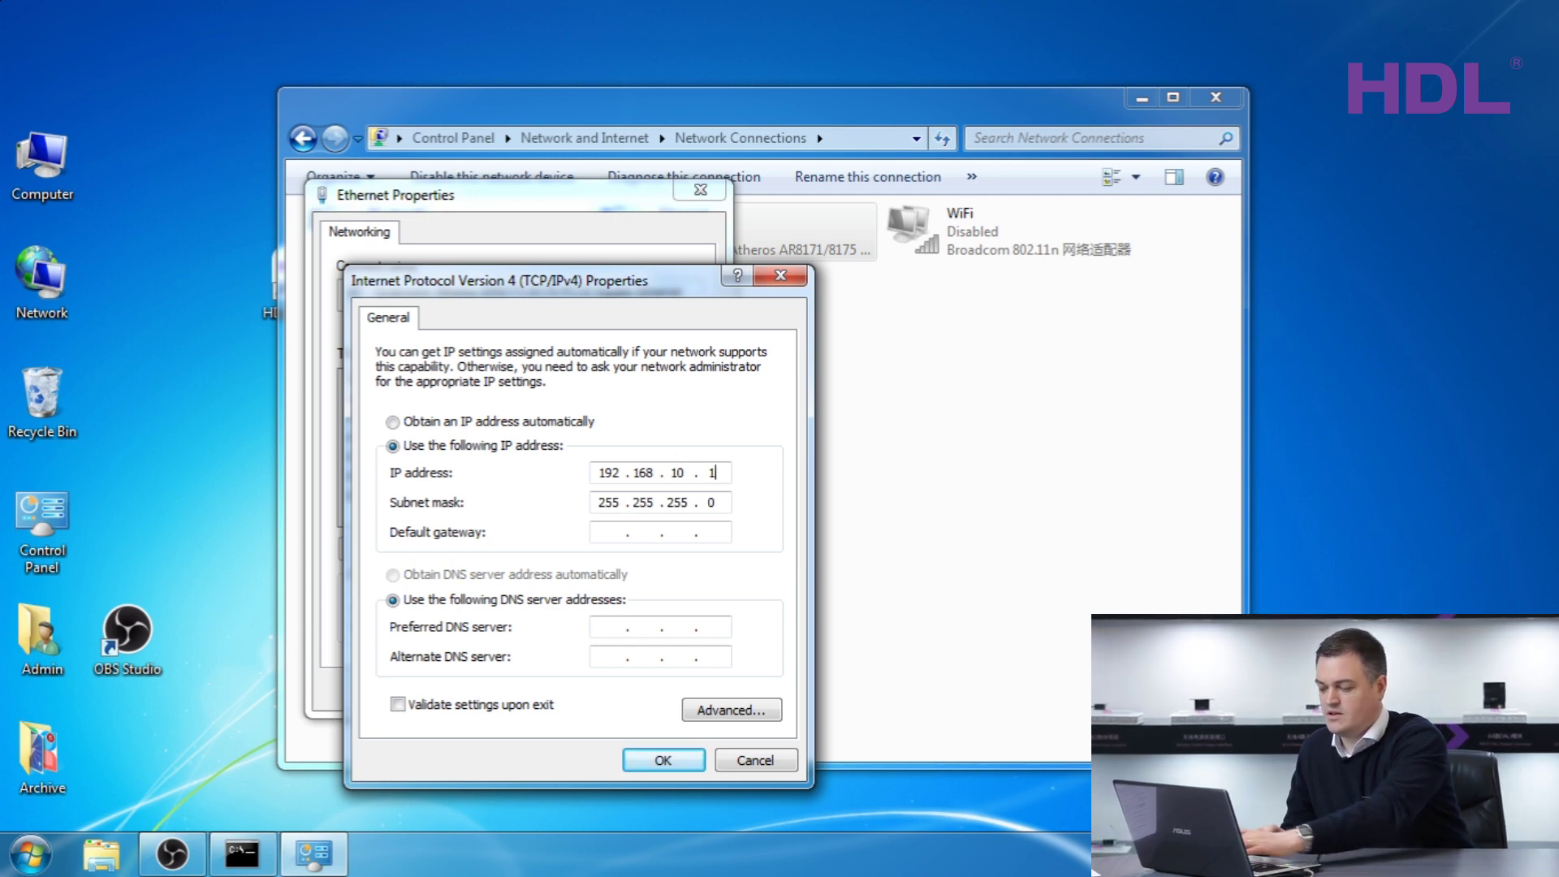
text(0)
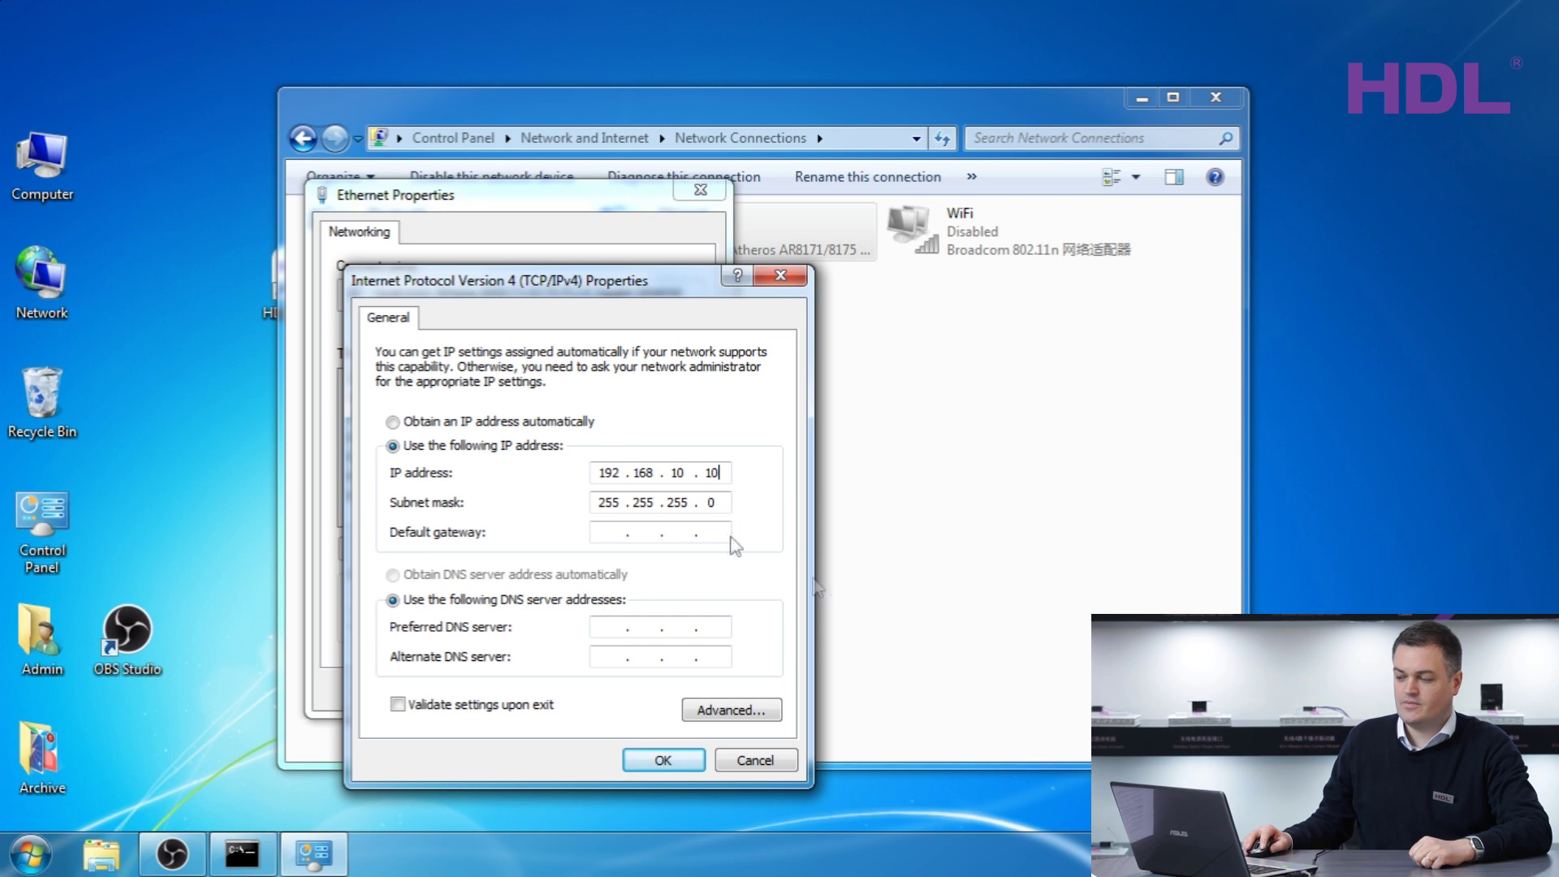
click(664, 760)
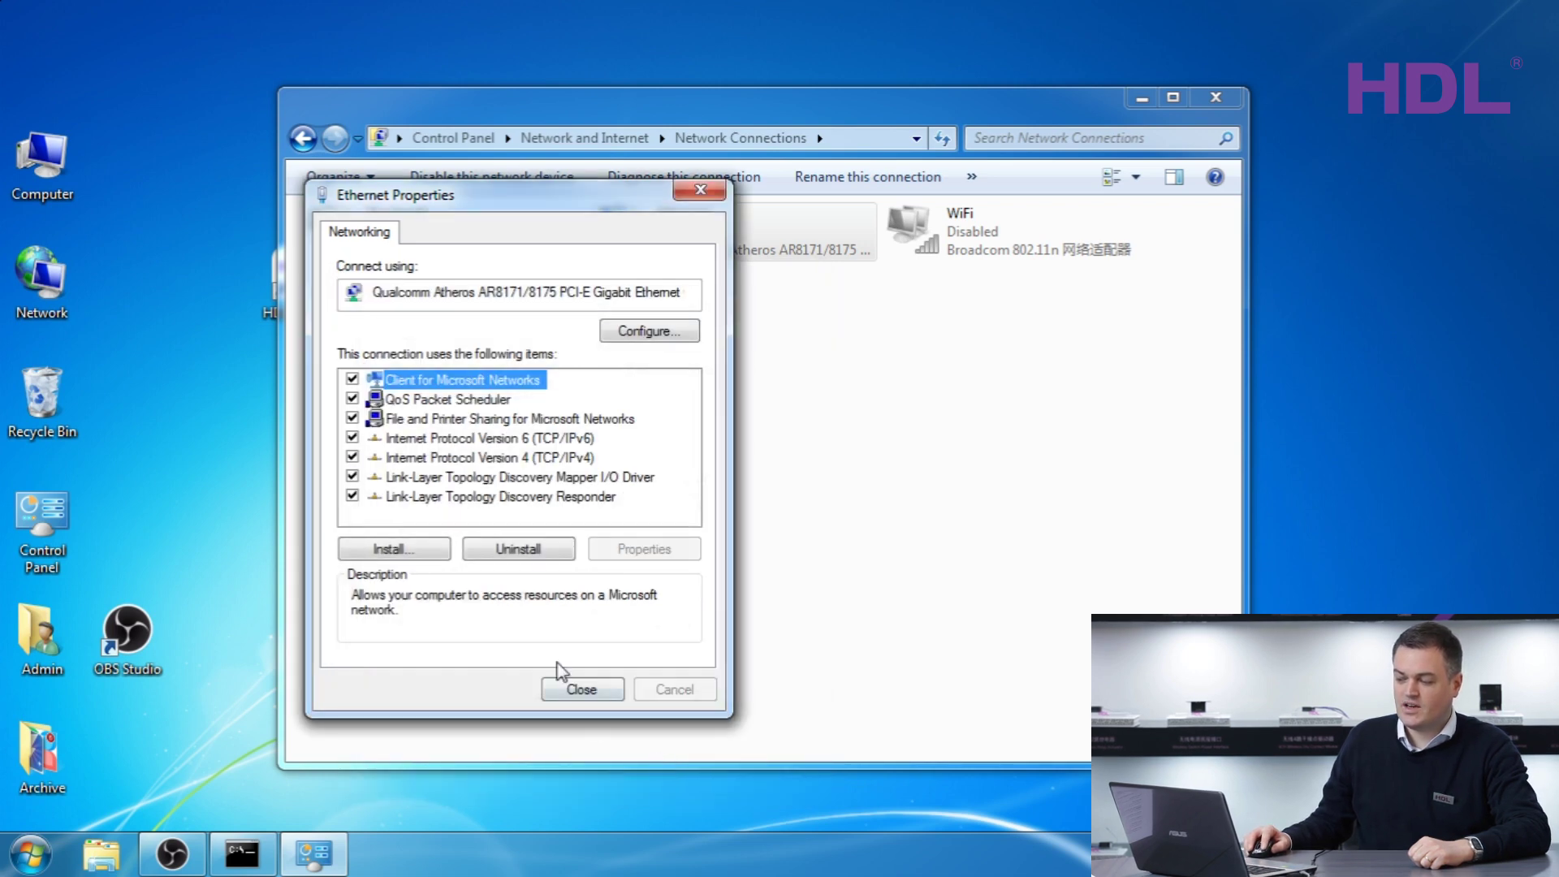
click(575, 691)
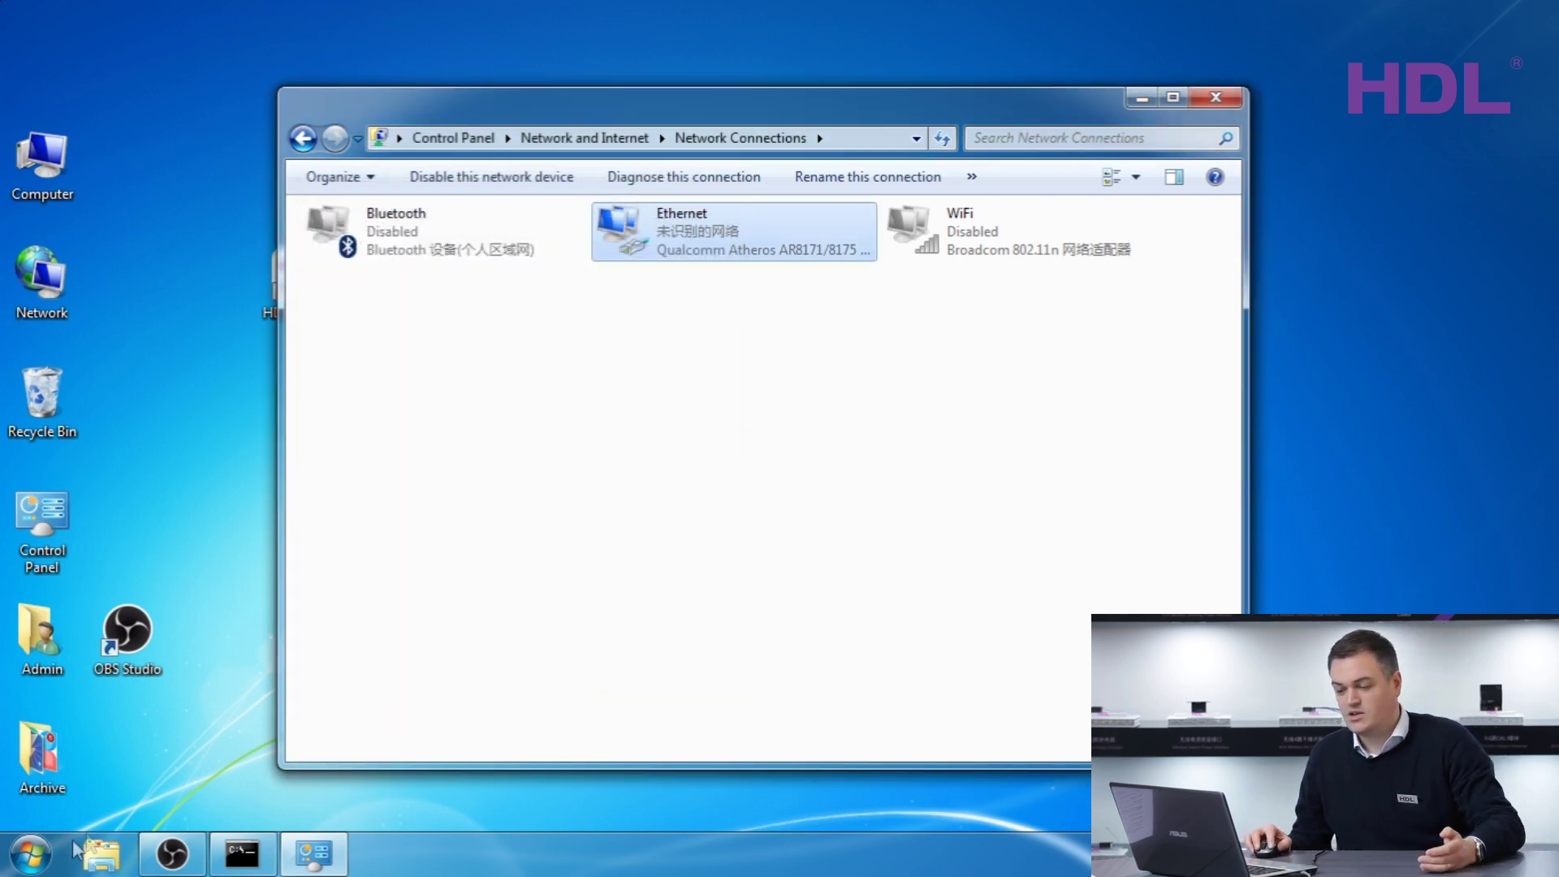
Run ipconfig in Command Prompt to confirm Ethernet's 192.168.10.10 address, then close it.
click(28, 857)
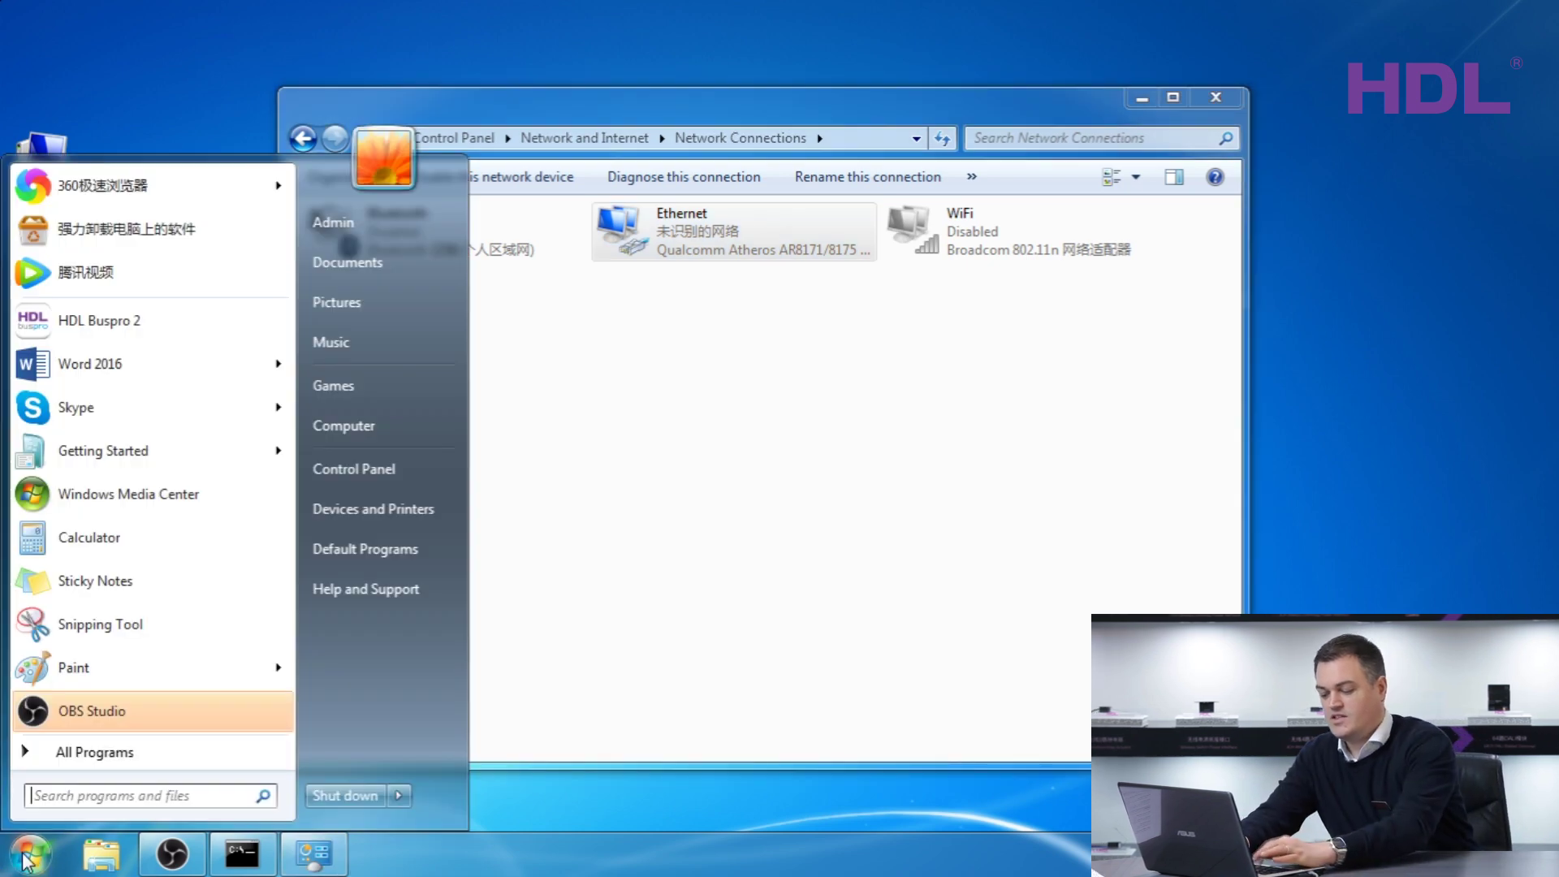
text(cmd)
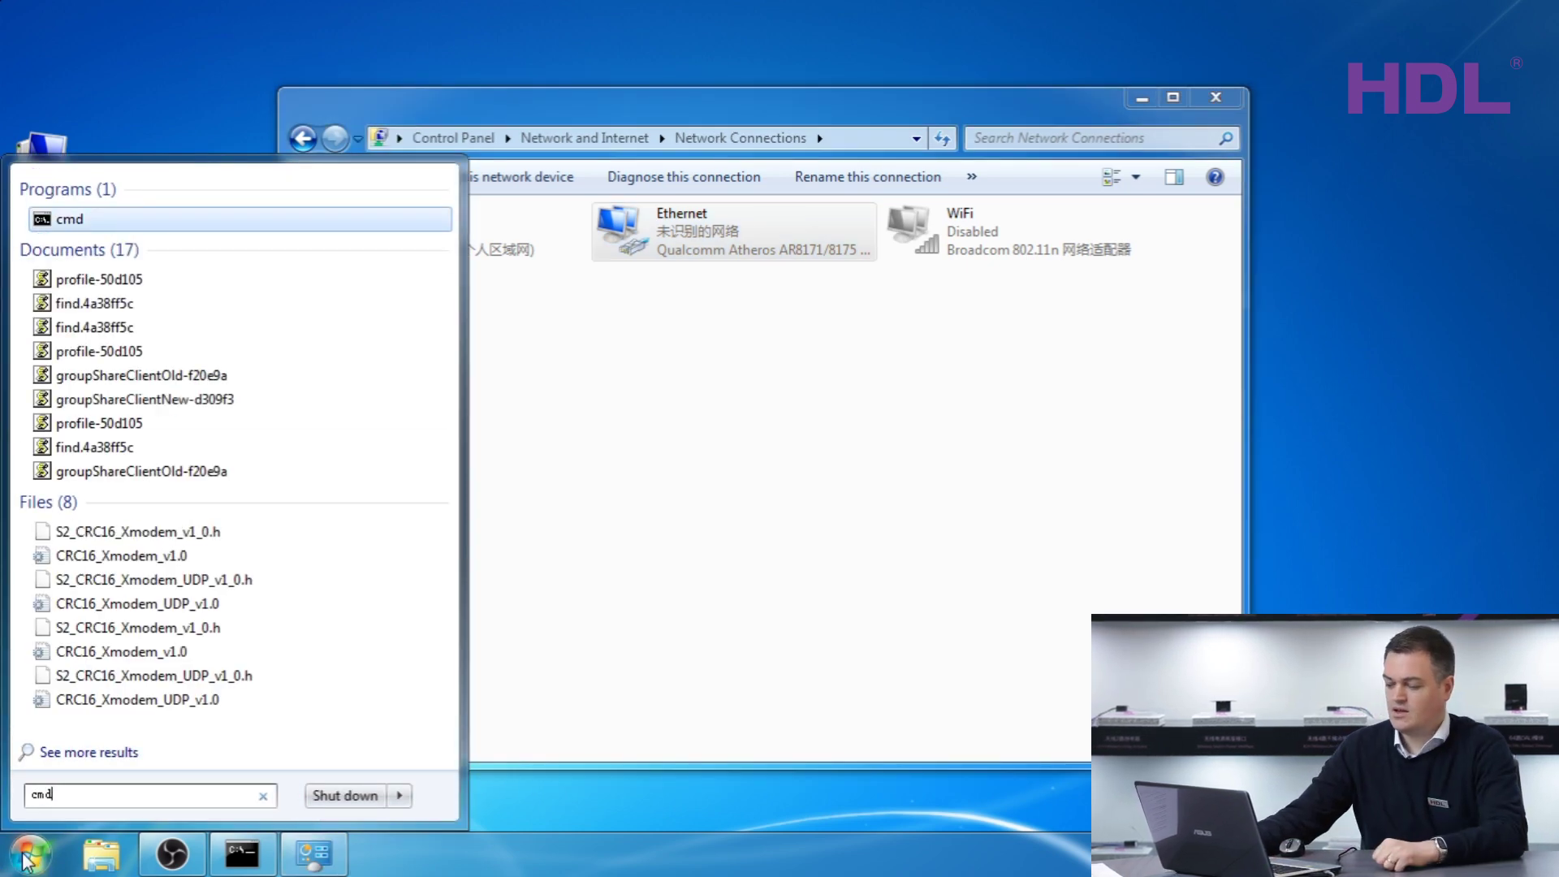
key(Return)
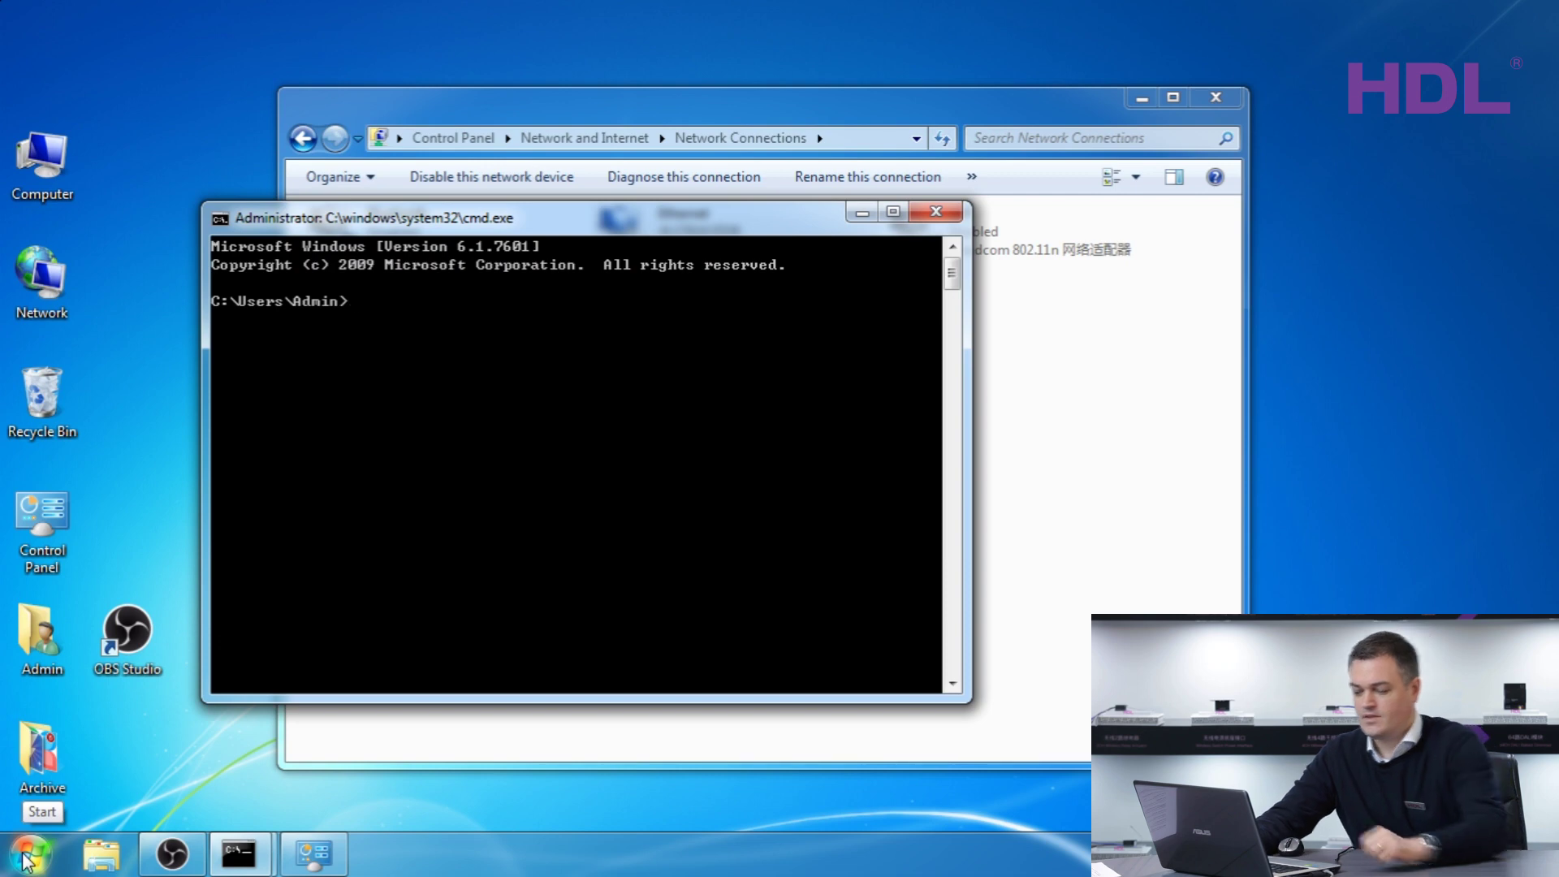
text(ipconfig)
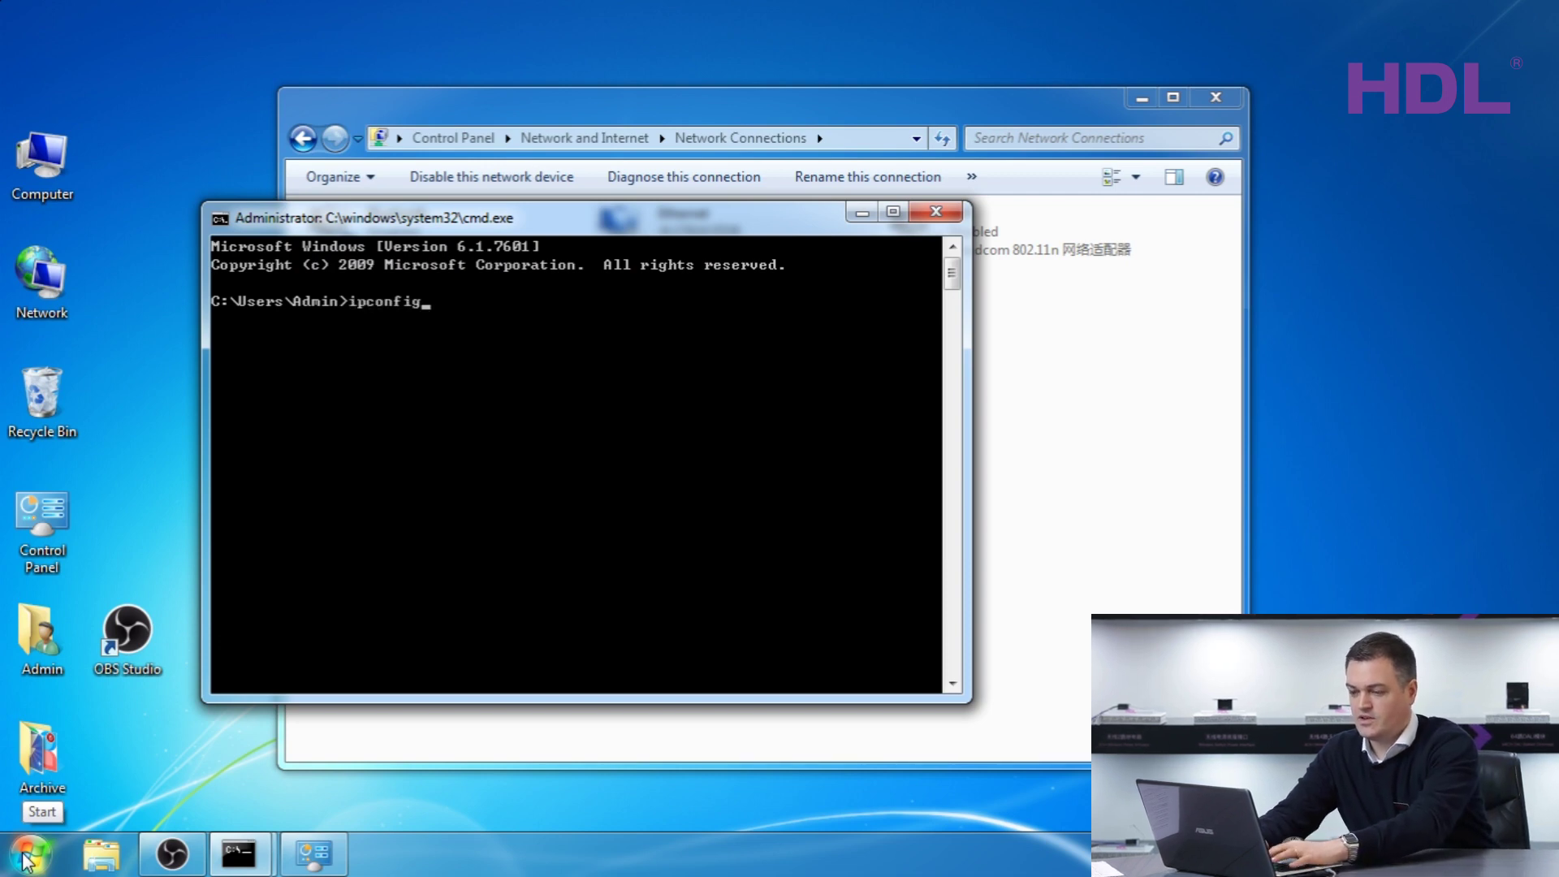
key(Return)
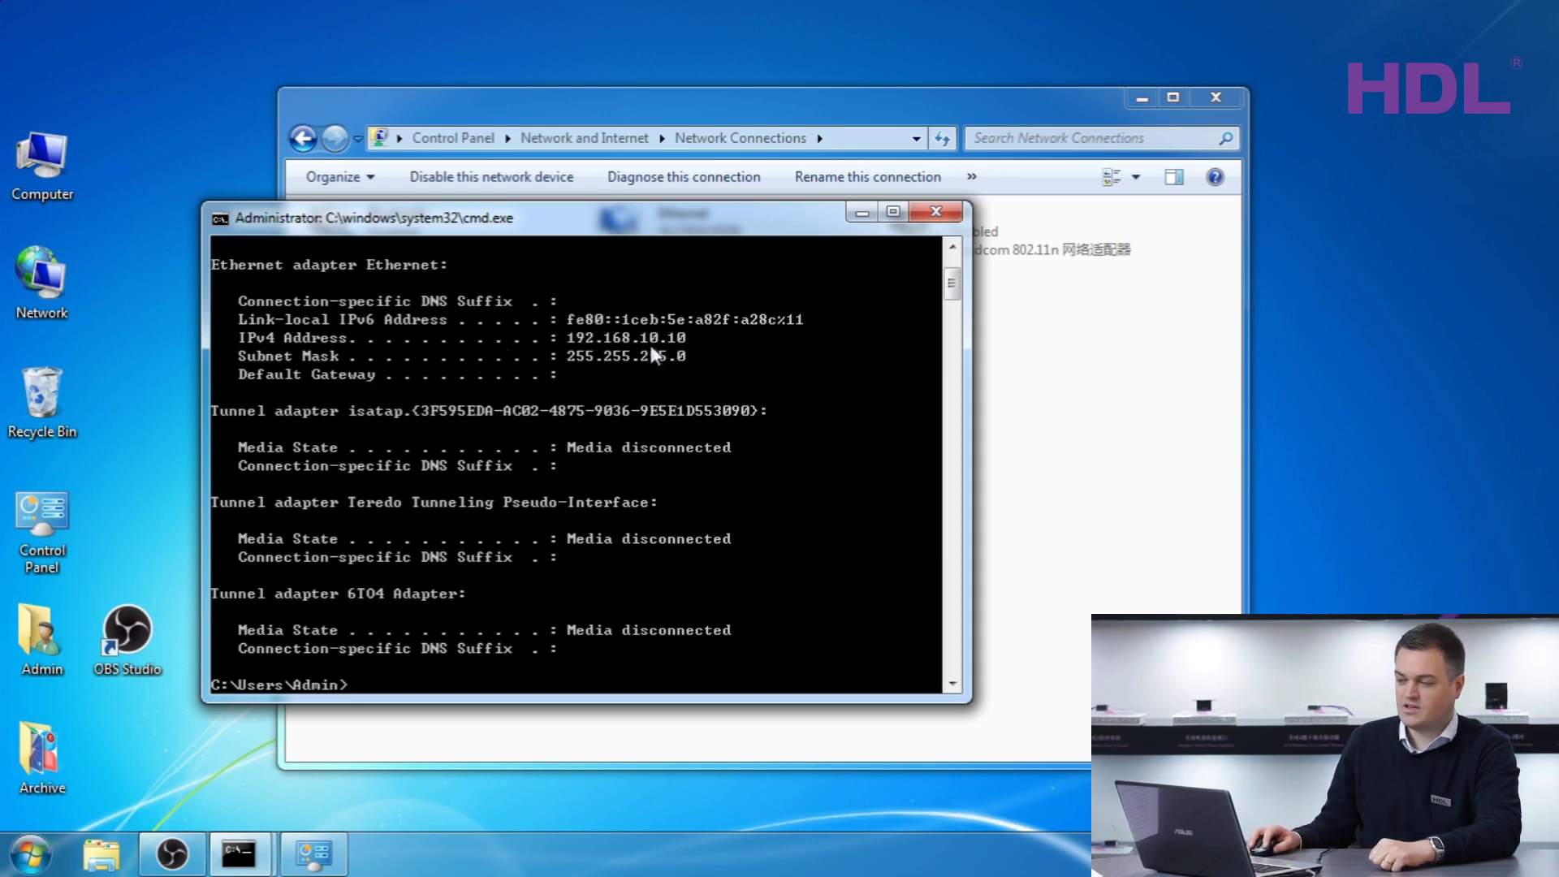
click(936, 212)
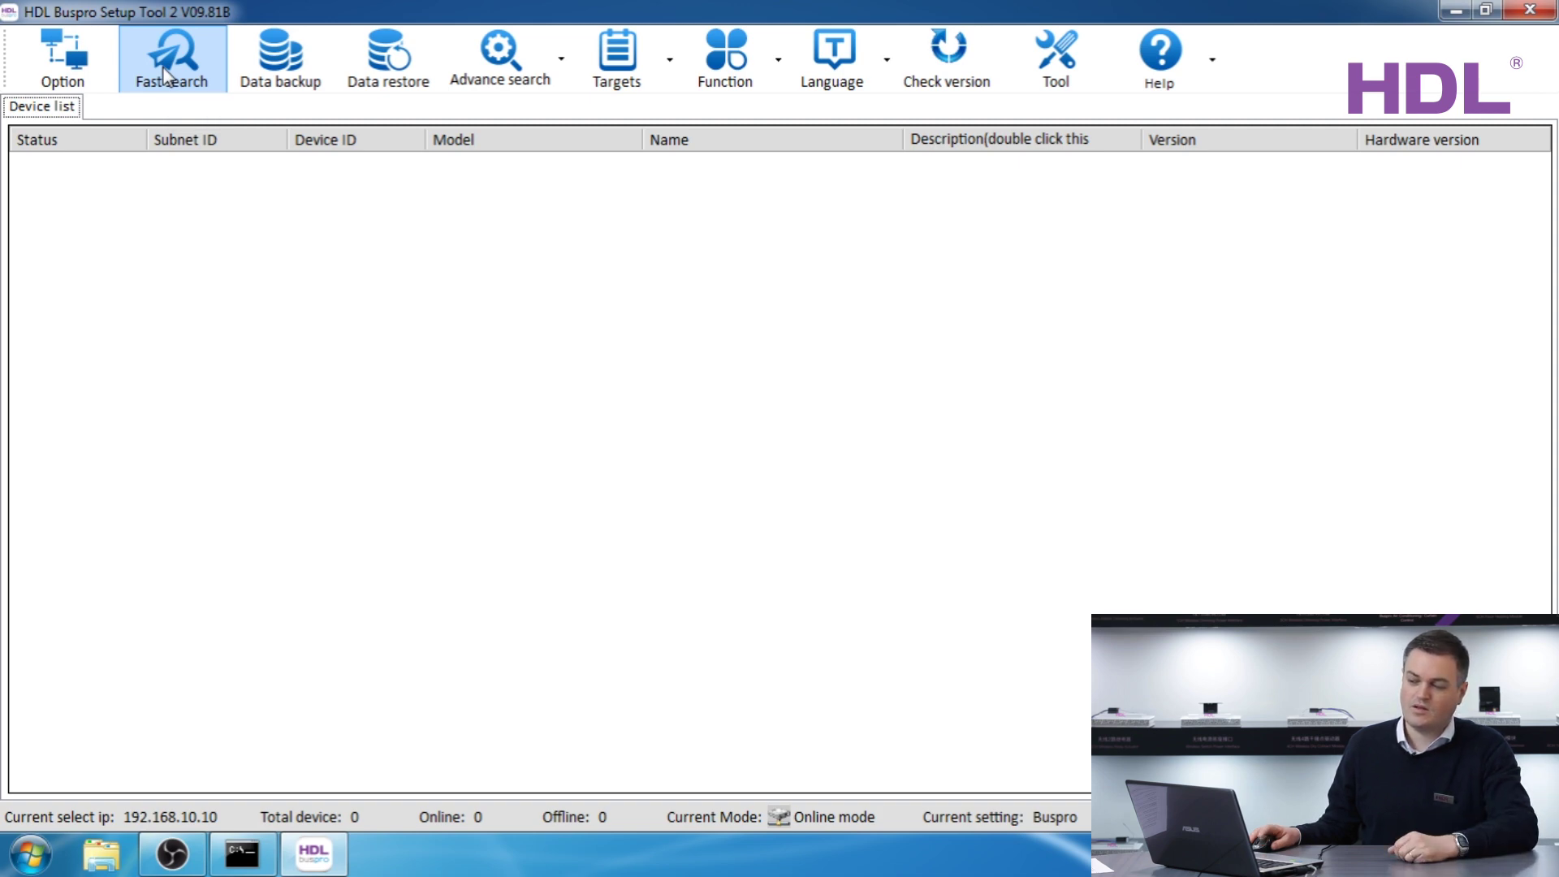
Run Fast search to discover the 14 online devices on subnet 1.
click(165, 74)
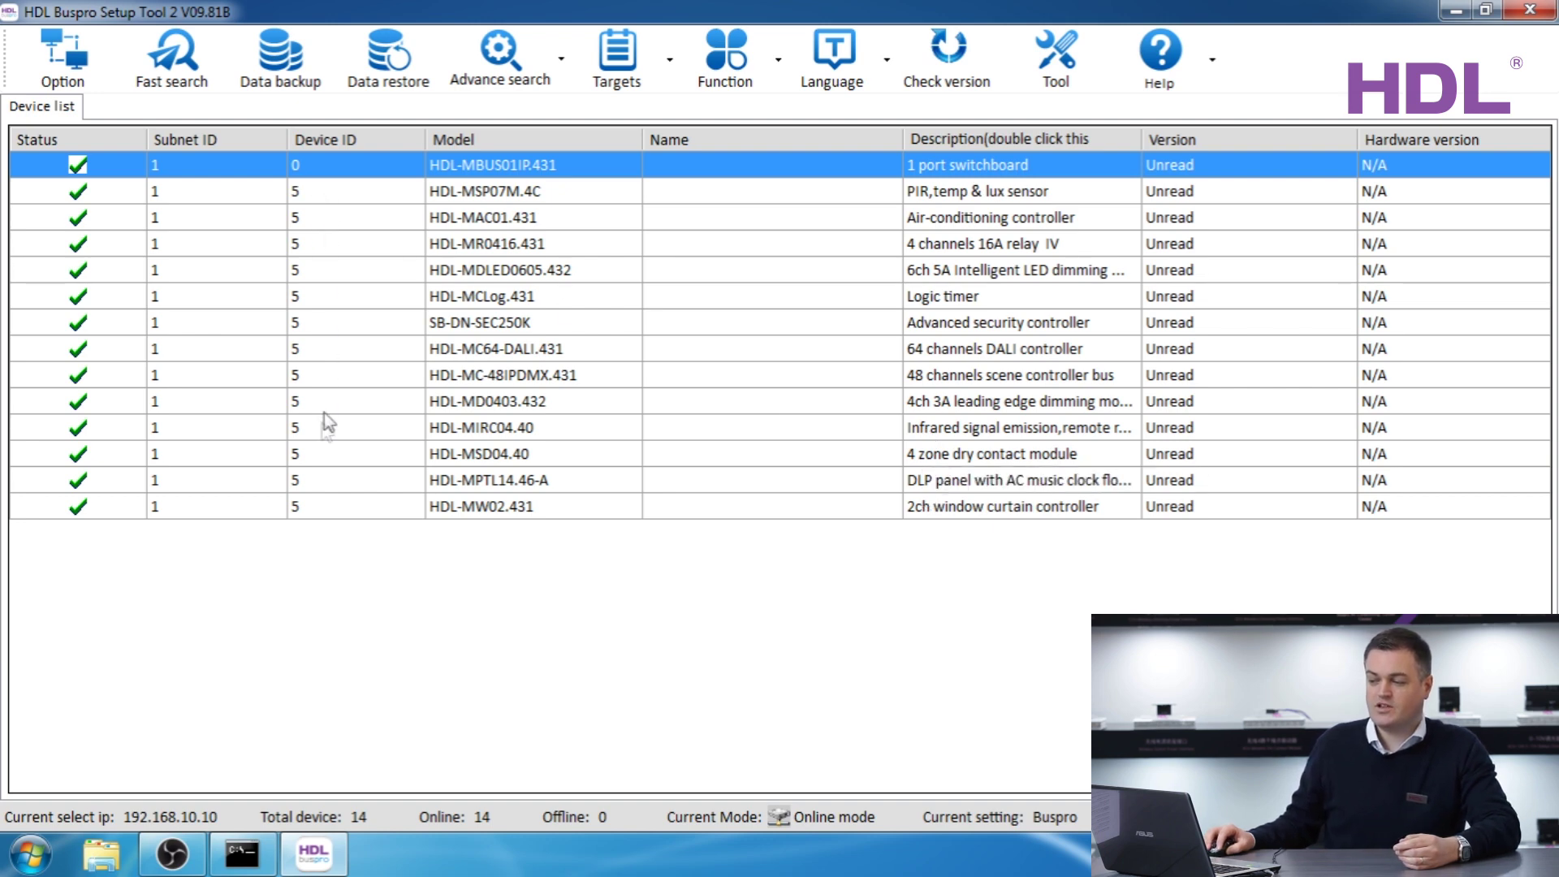
click(320, 195)
click(318, 218)
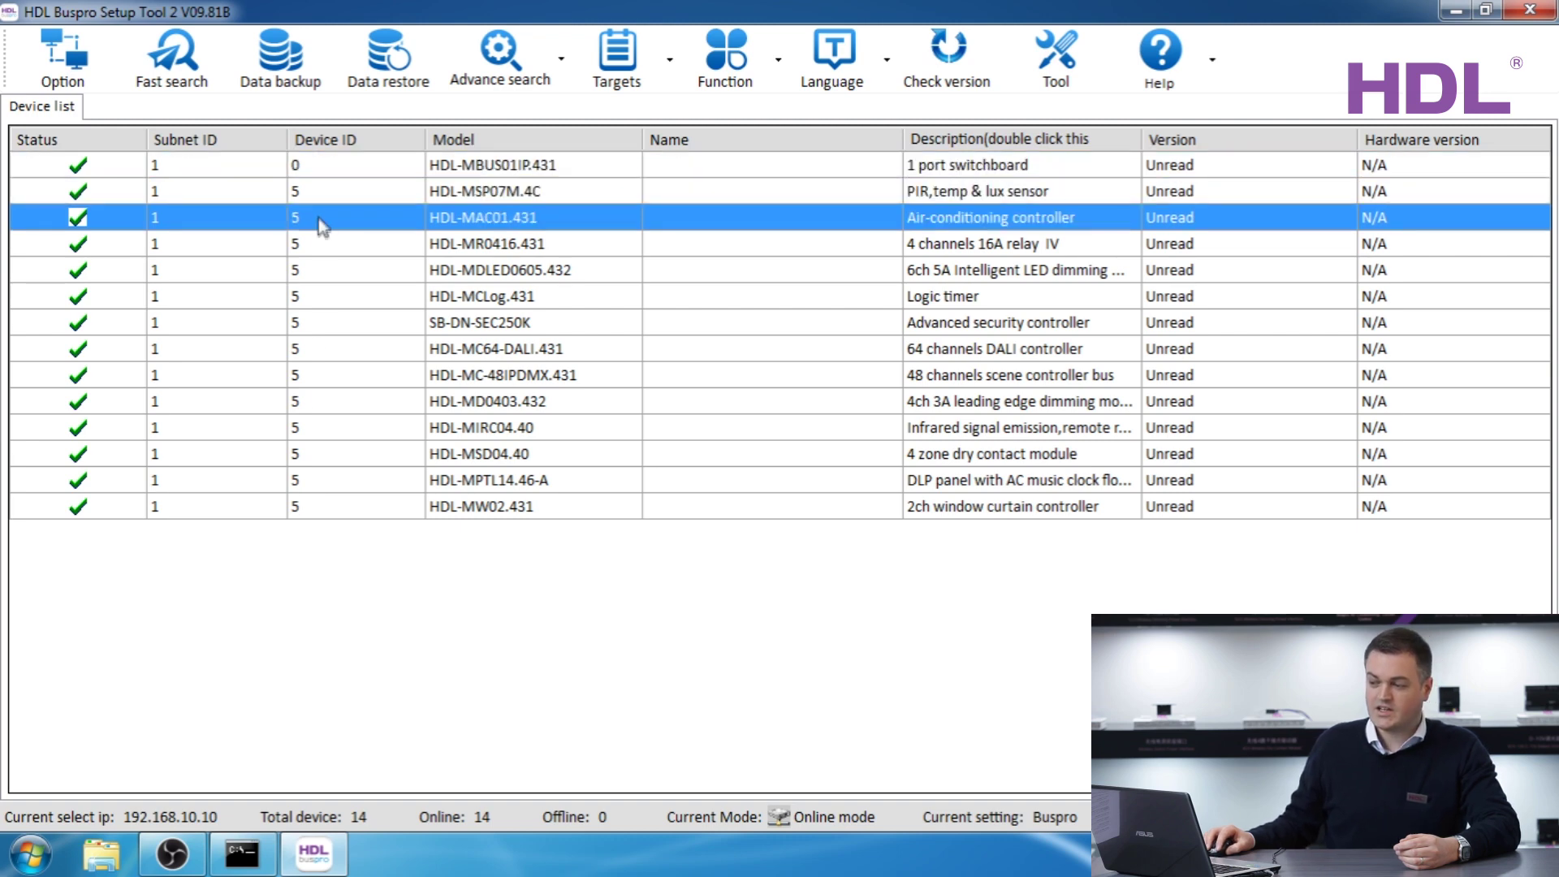
click(313, 242)
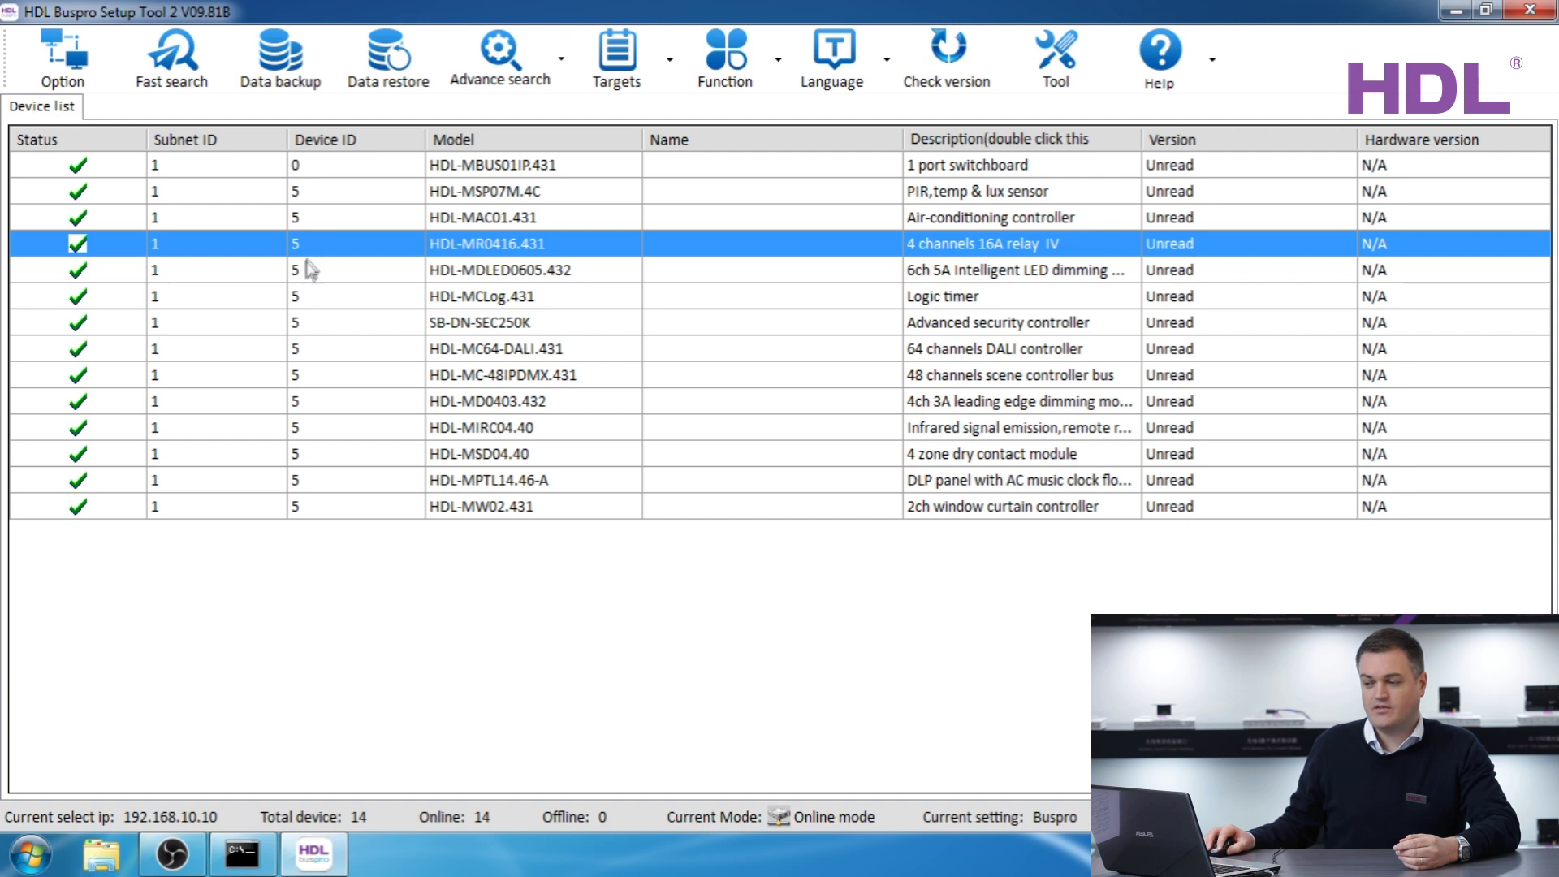
click(307, 269)
click(306, 296)
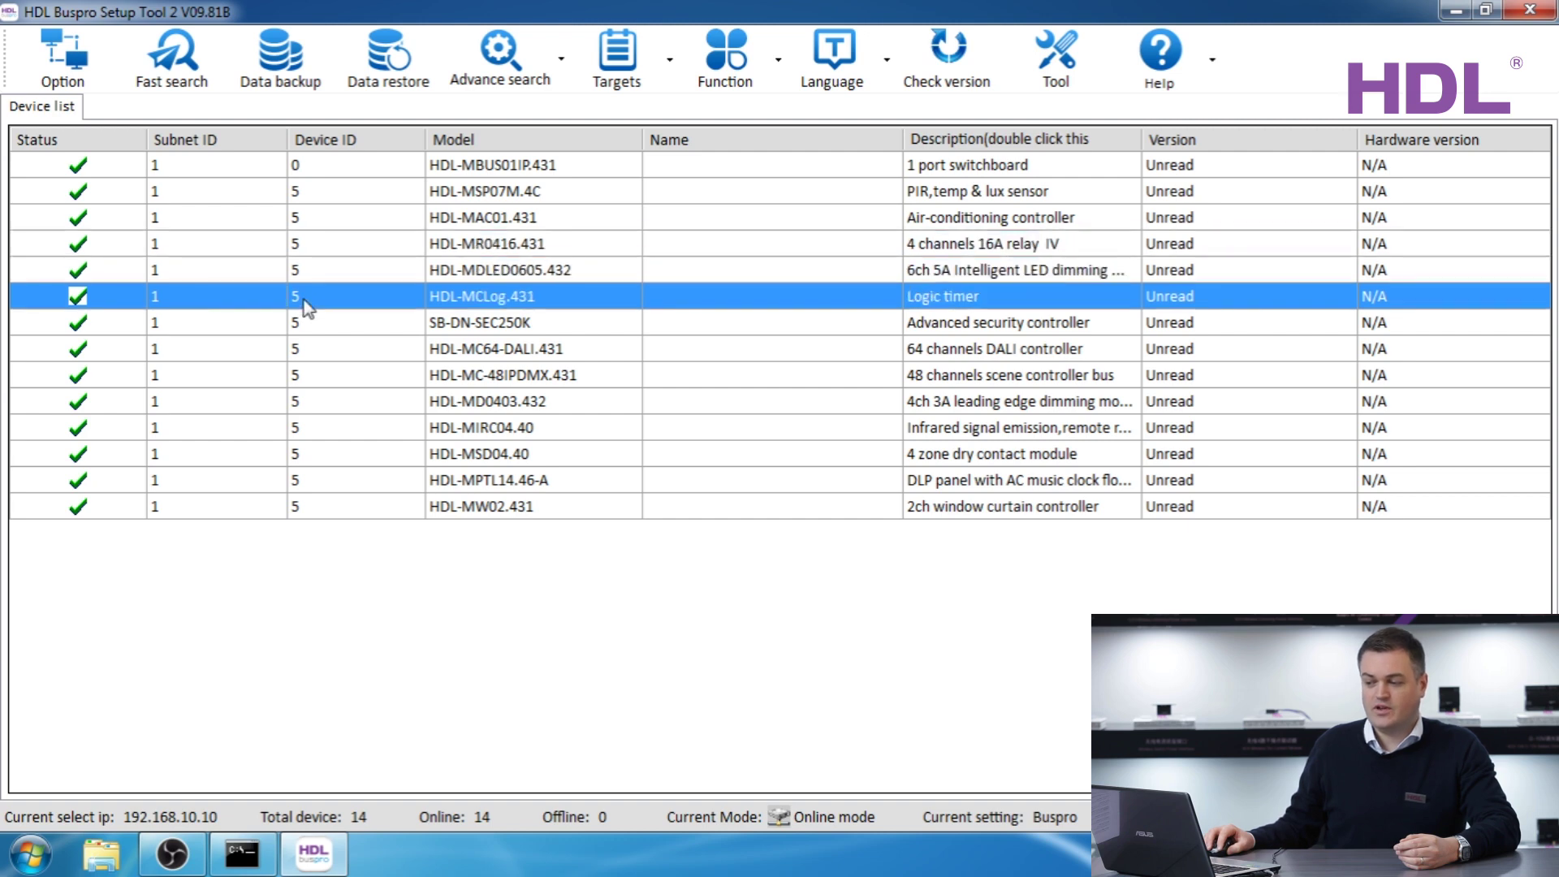
Change the HDL-MSP07M.4C sensor's device ID from 5 to 1 with Modify address.
right_click(304, 196)
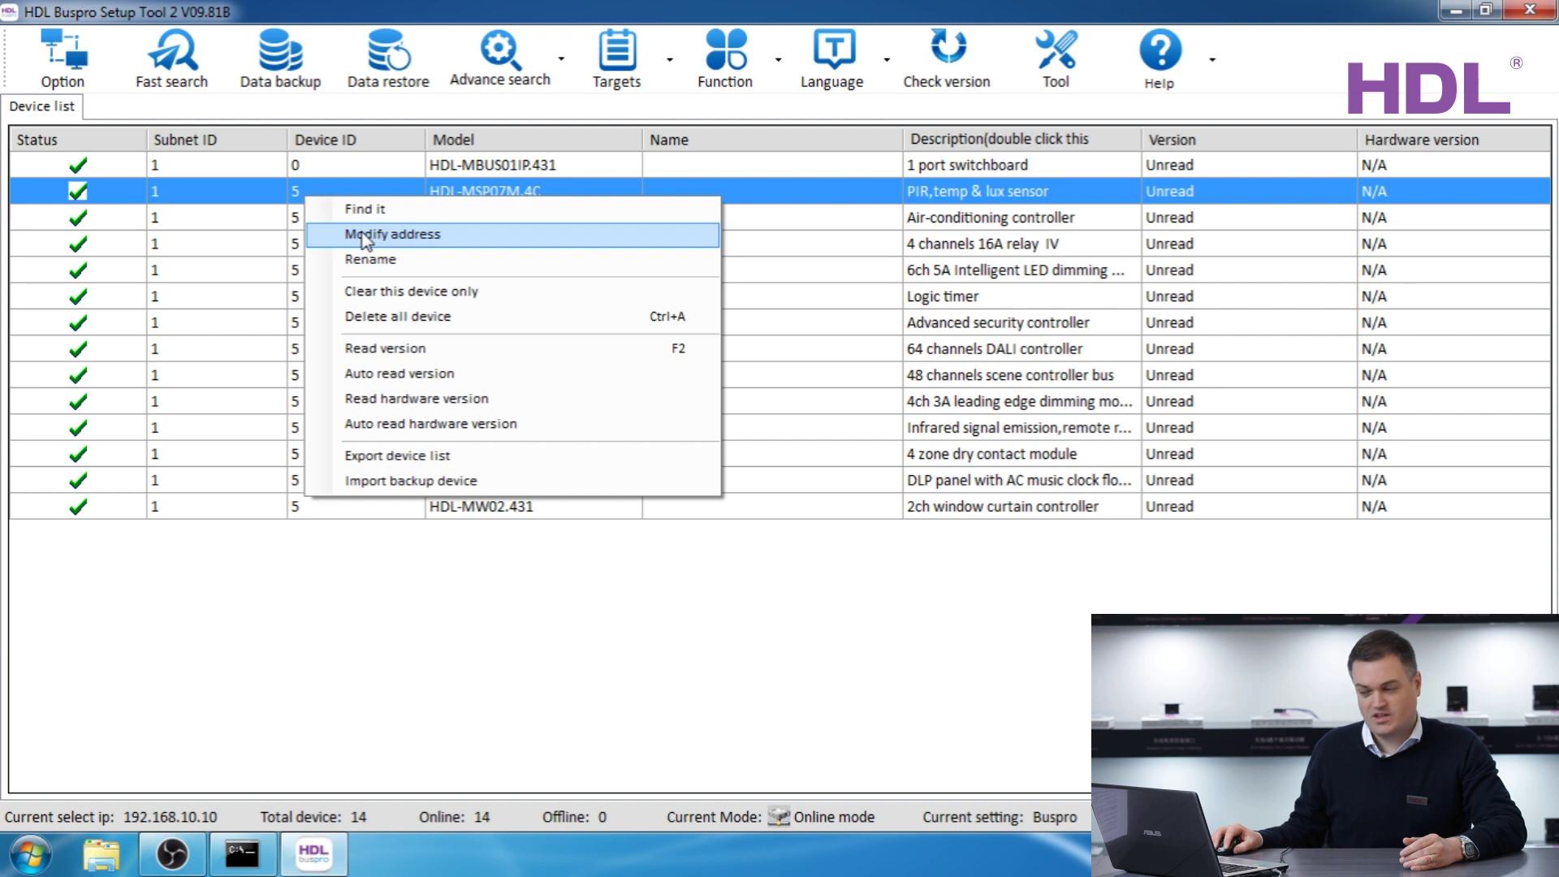
click(286, 213)
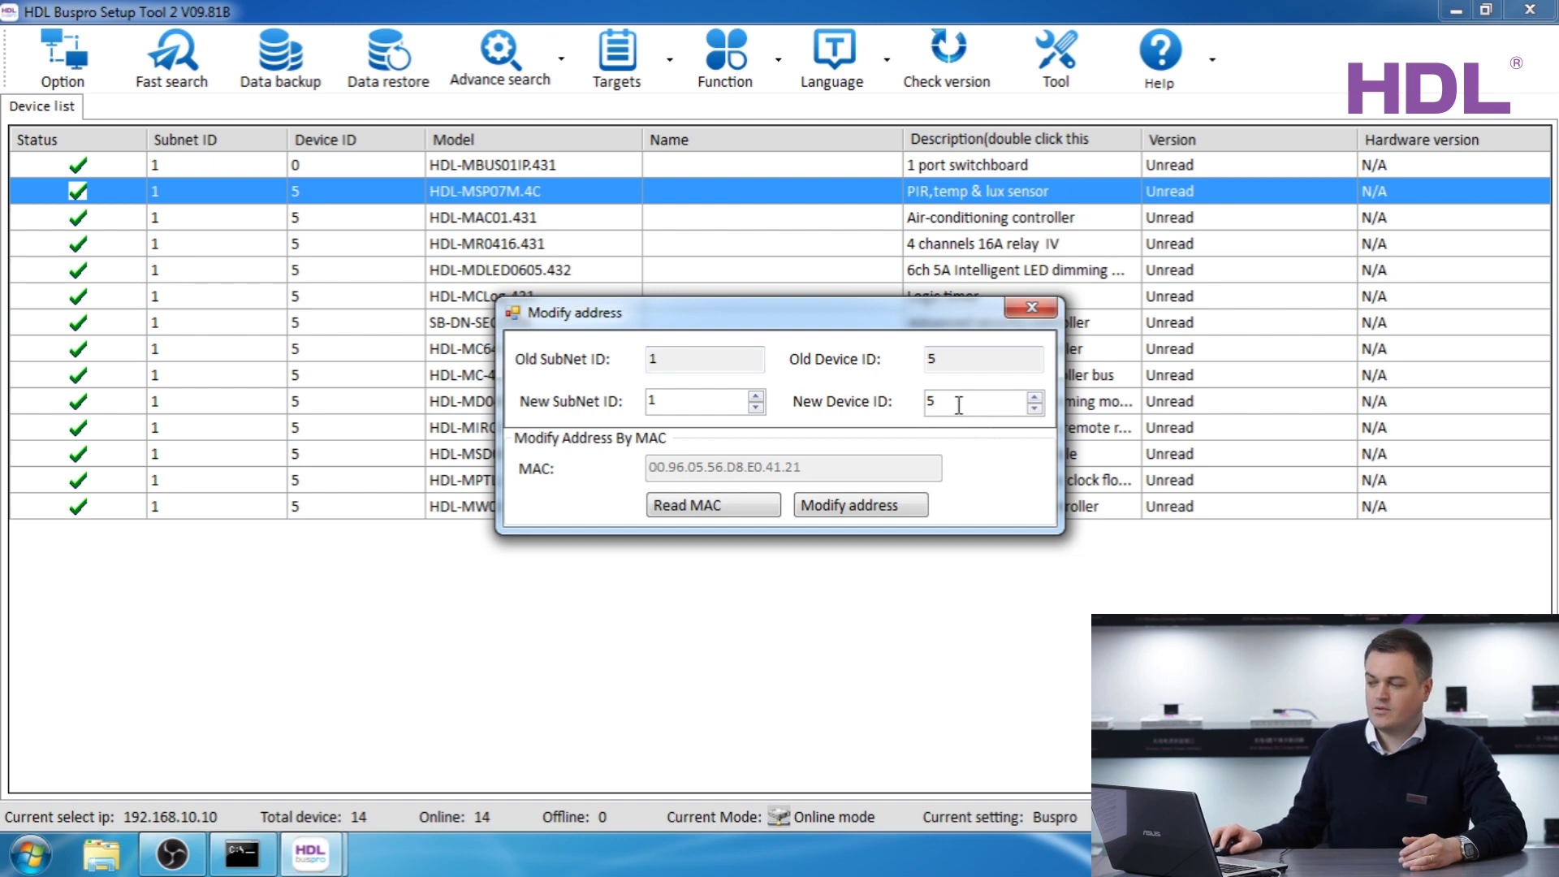
double_click(963, 403)
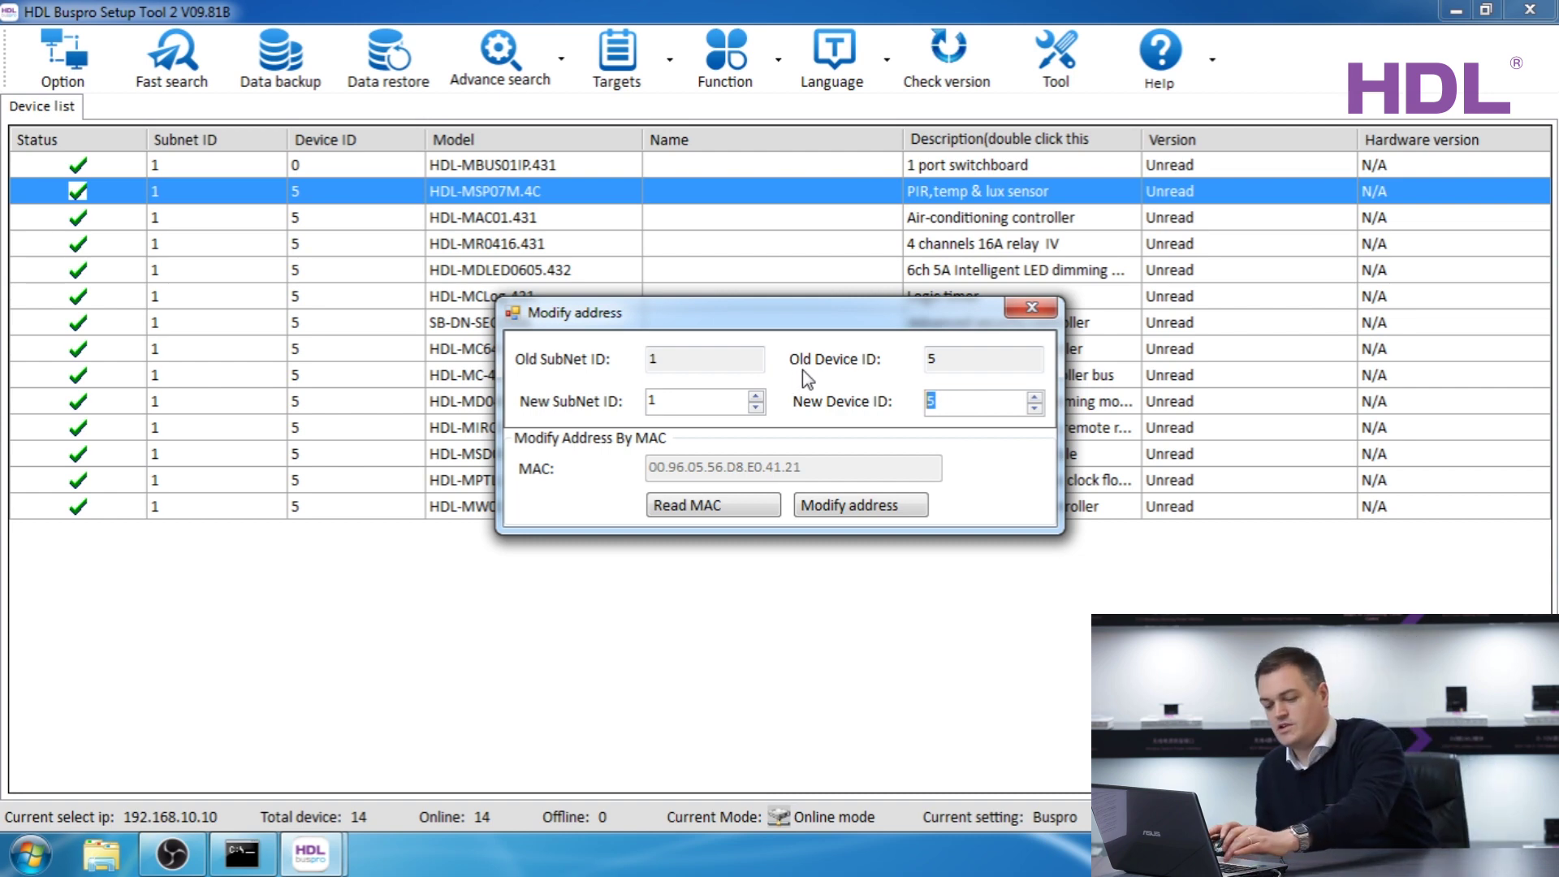
text(1)
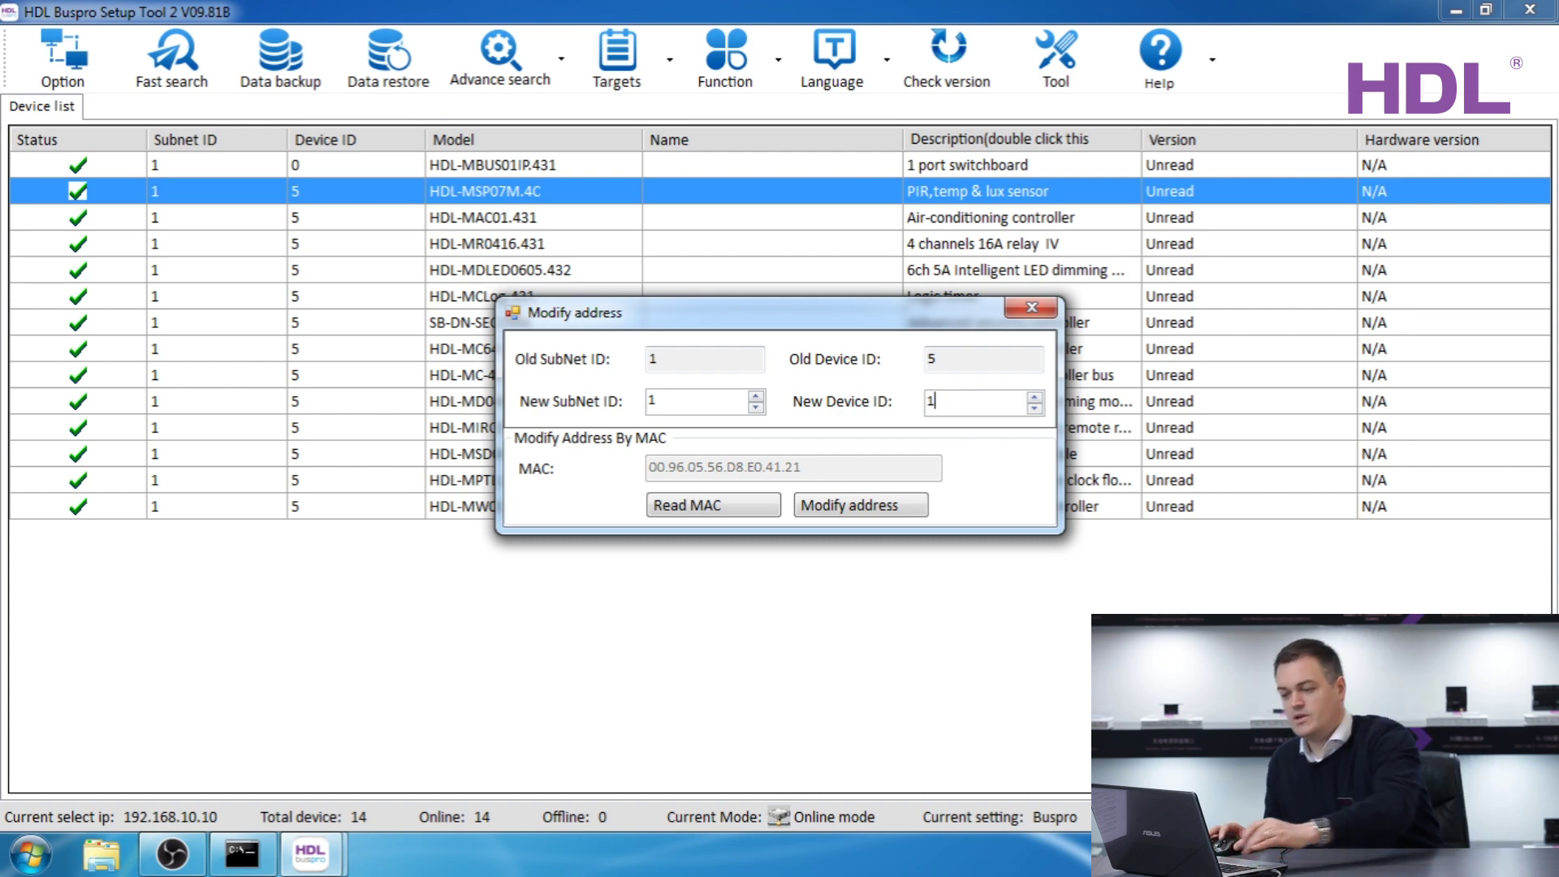
click(855, 510)
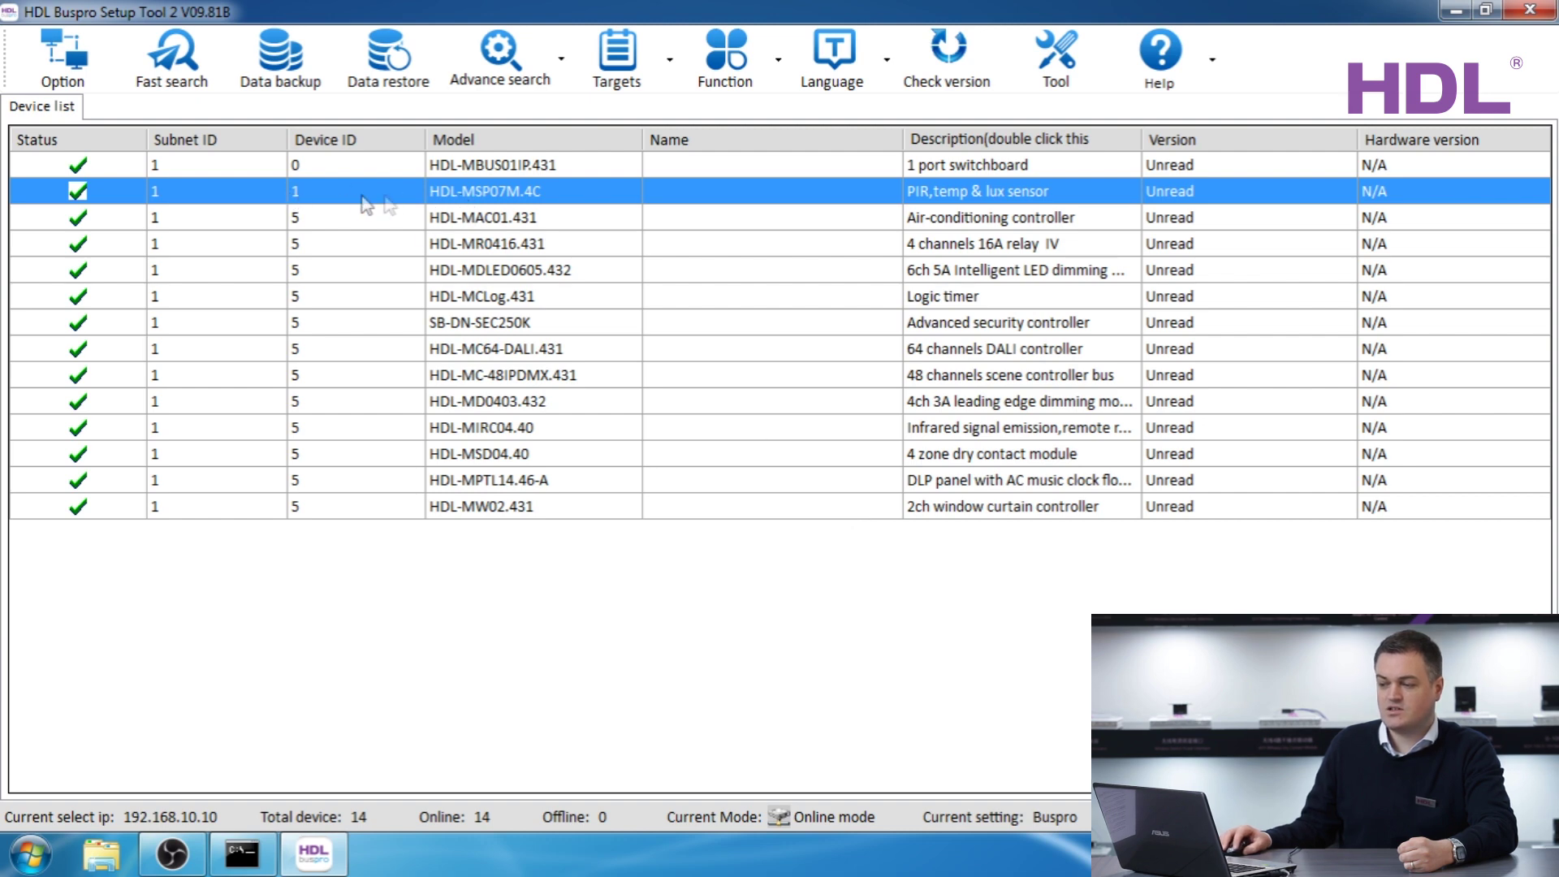
Give the HDL-MAC01.431 air-conditioning controller device ID 2 instead of 5.
click(326, 222)
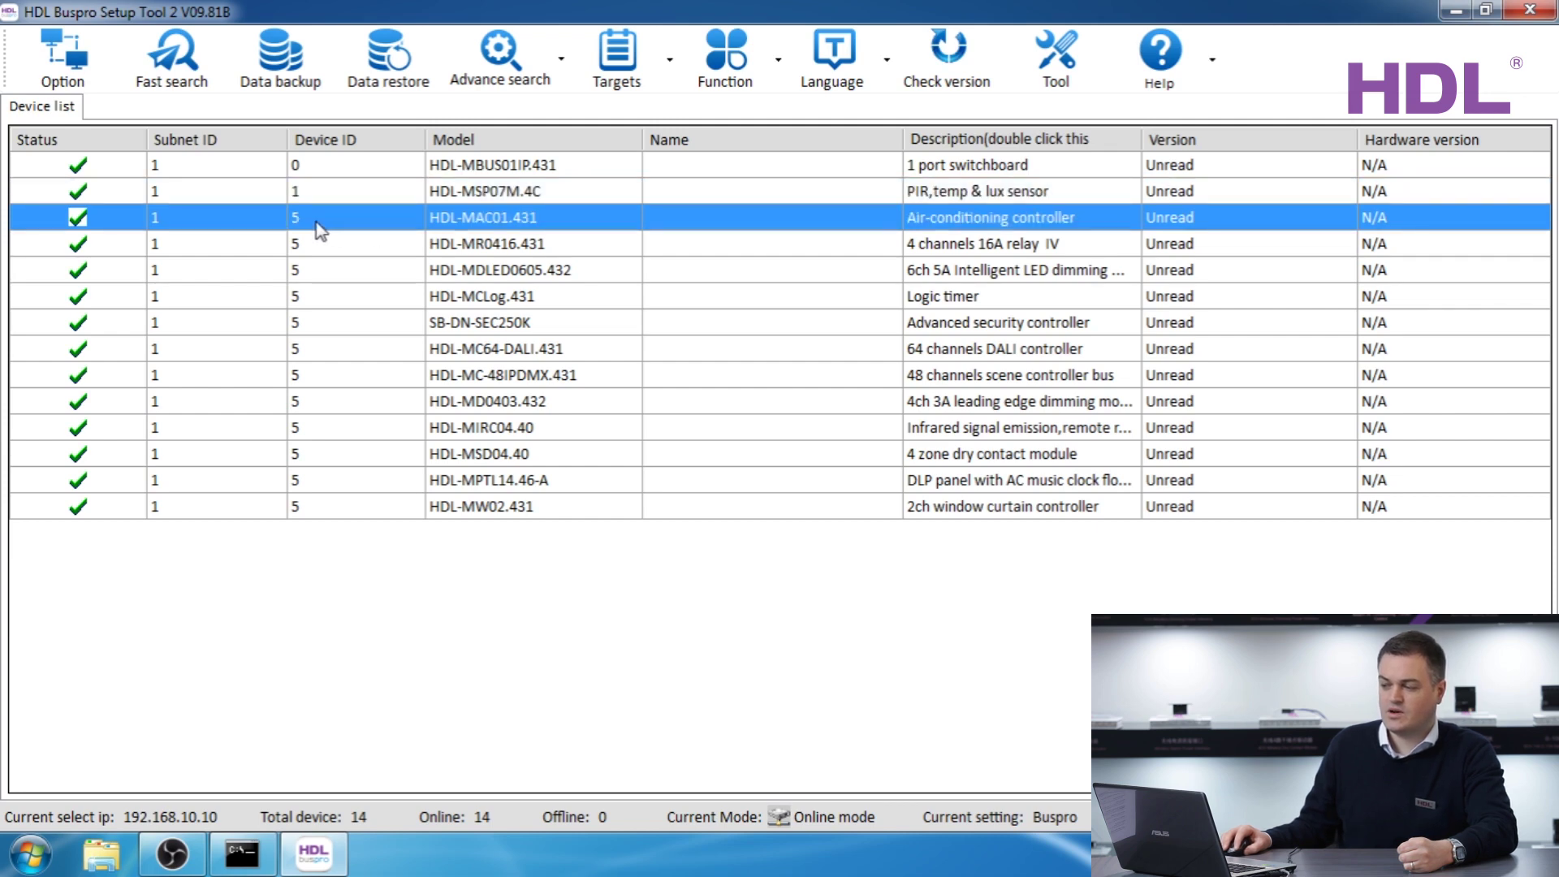
double_click(306, 224)
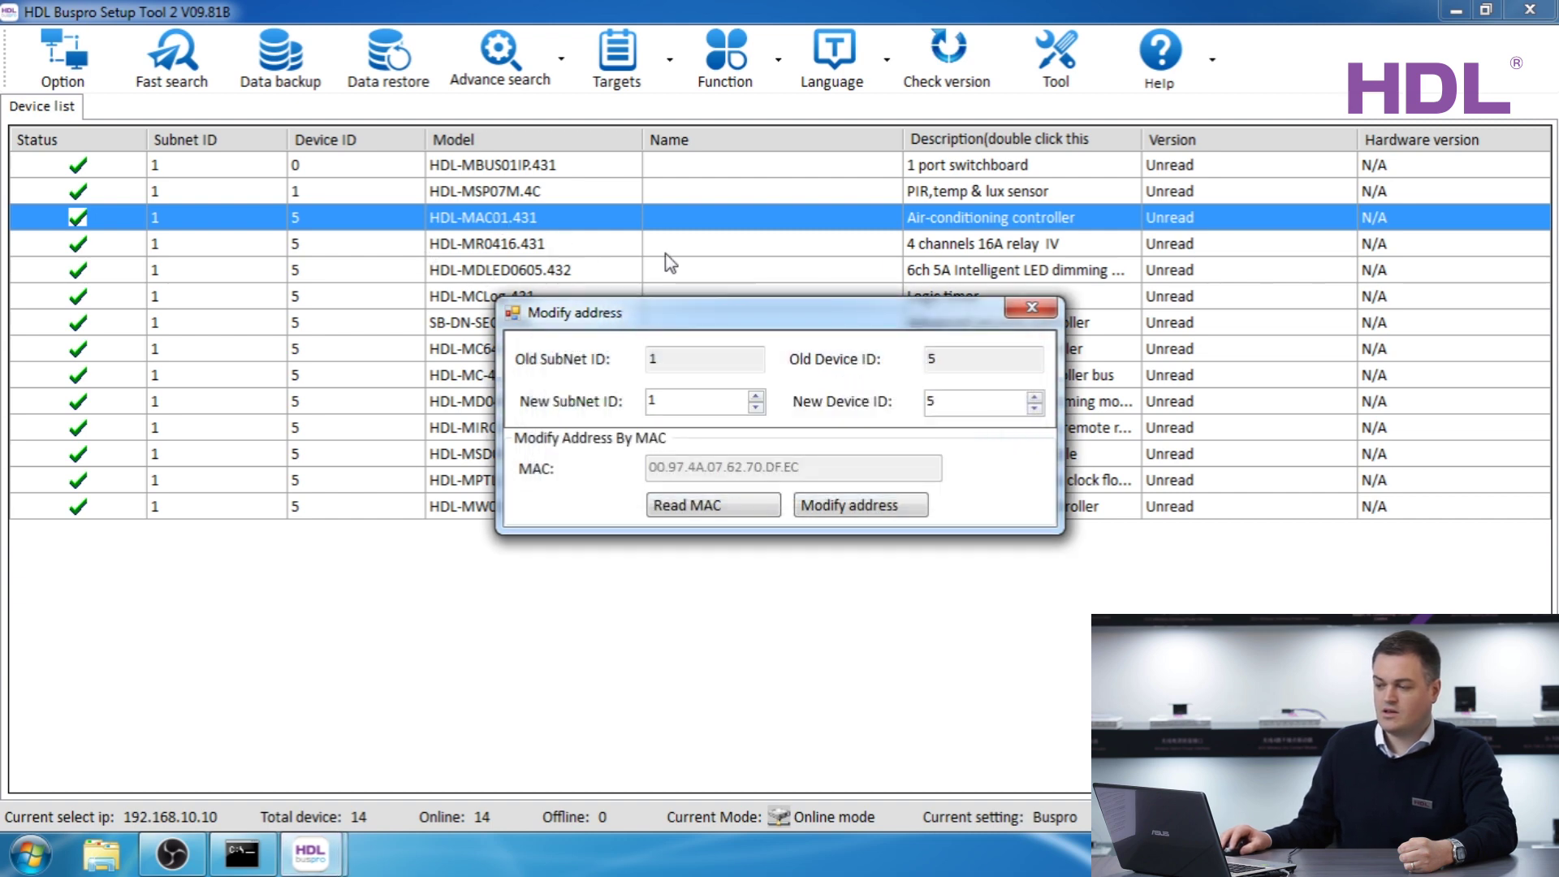
double_click(966, 403)
text(2)
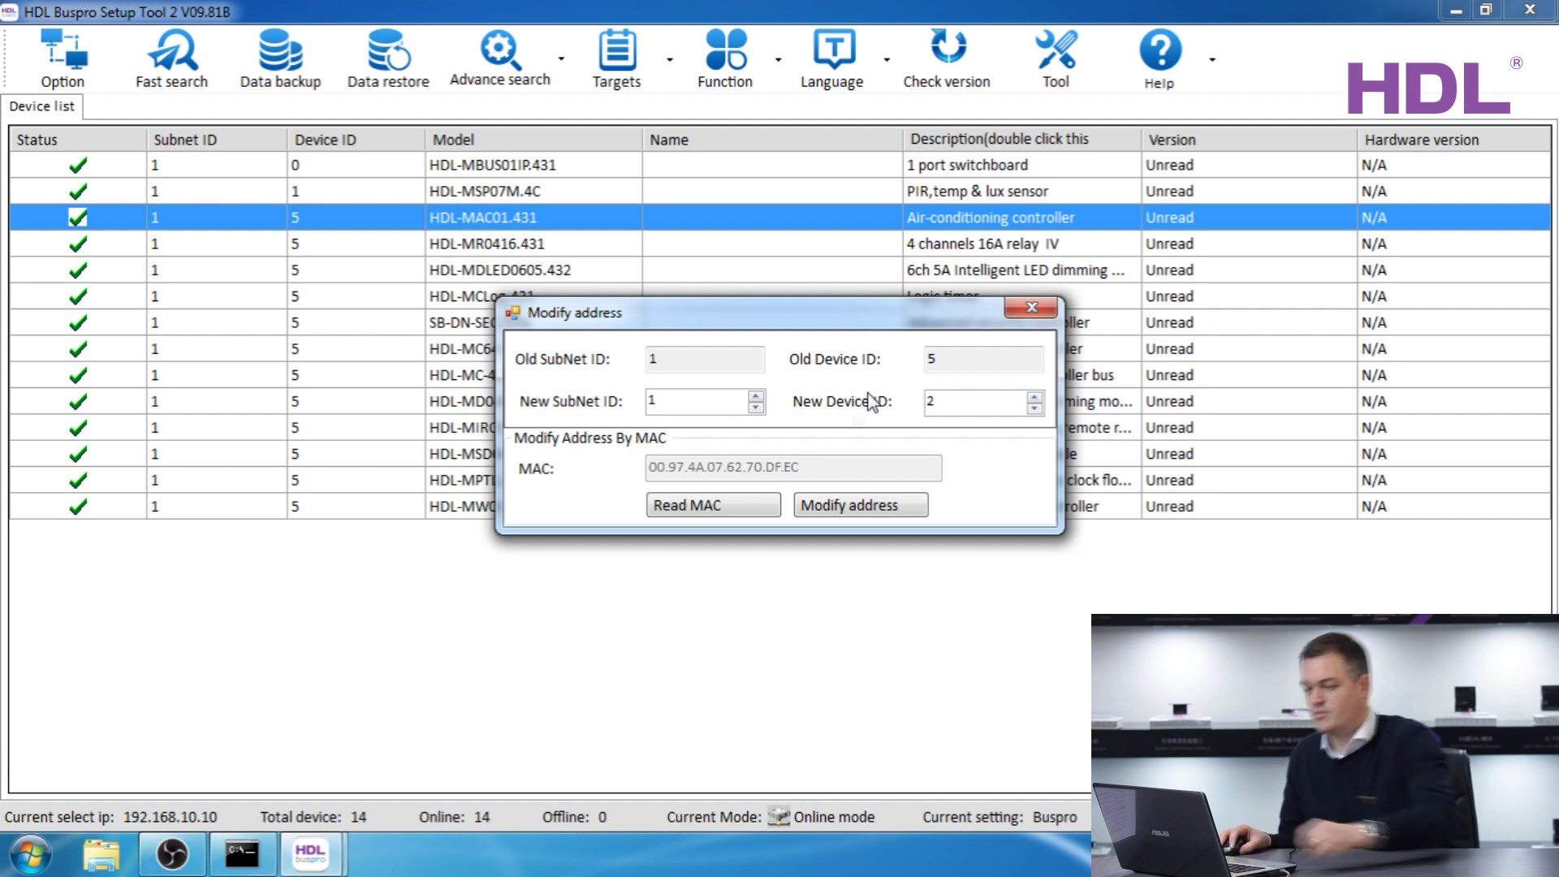
click(828, 506)
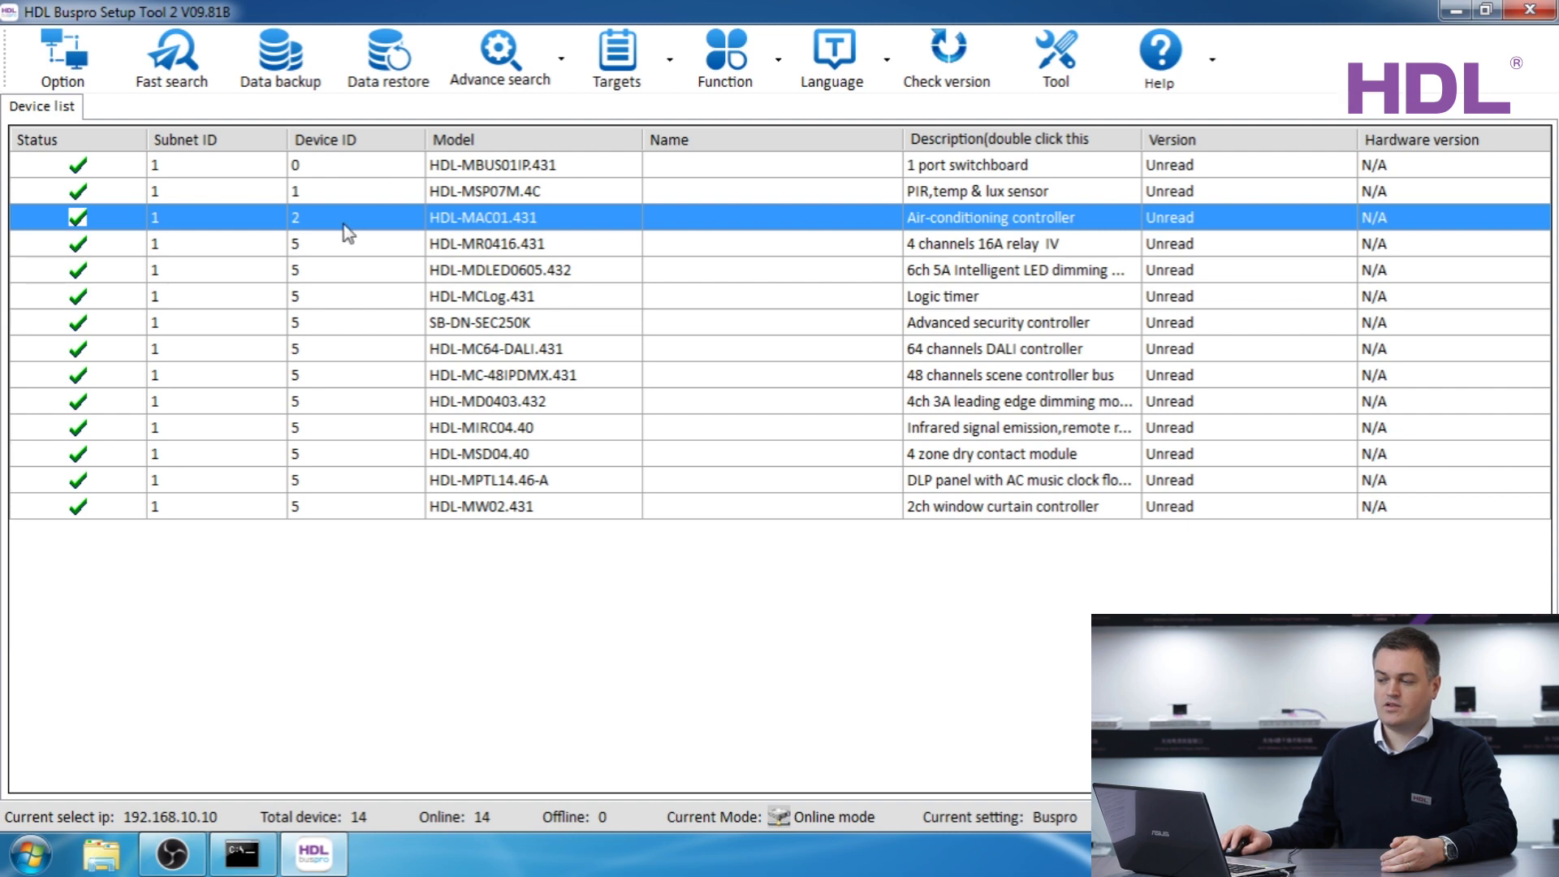
Delete all devices from the list and show the Advance search options.
right_click(344, 225)
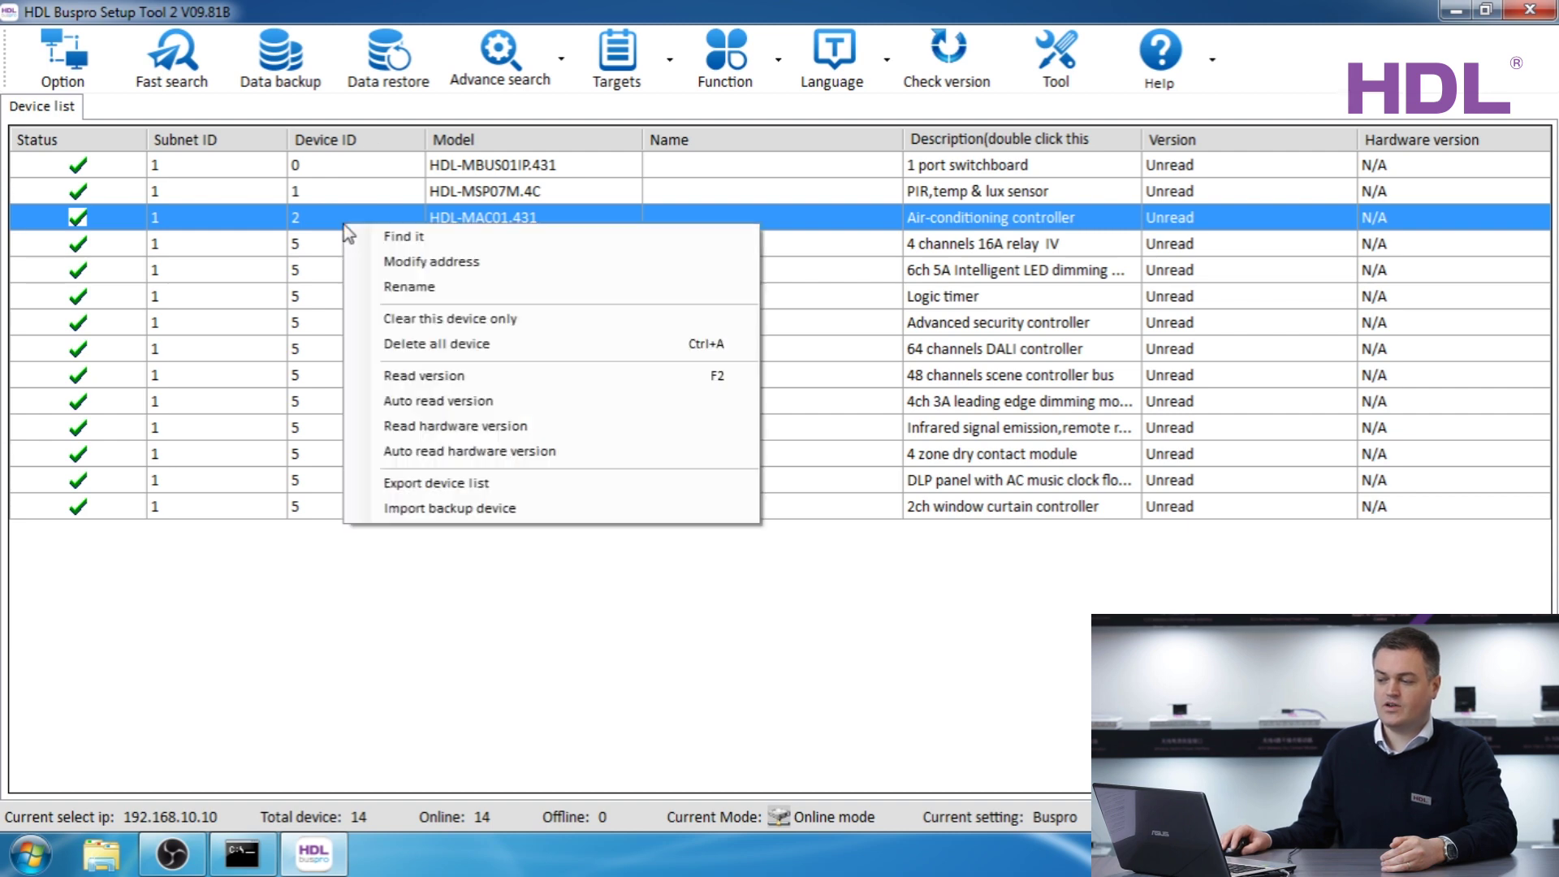
click(411, 350)
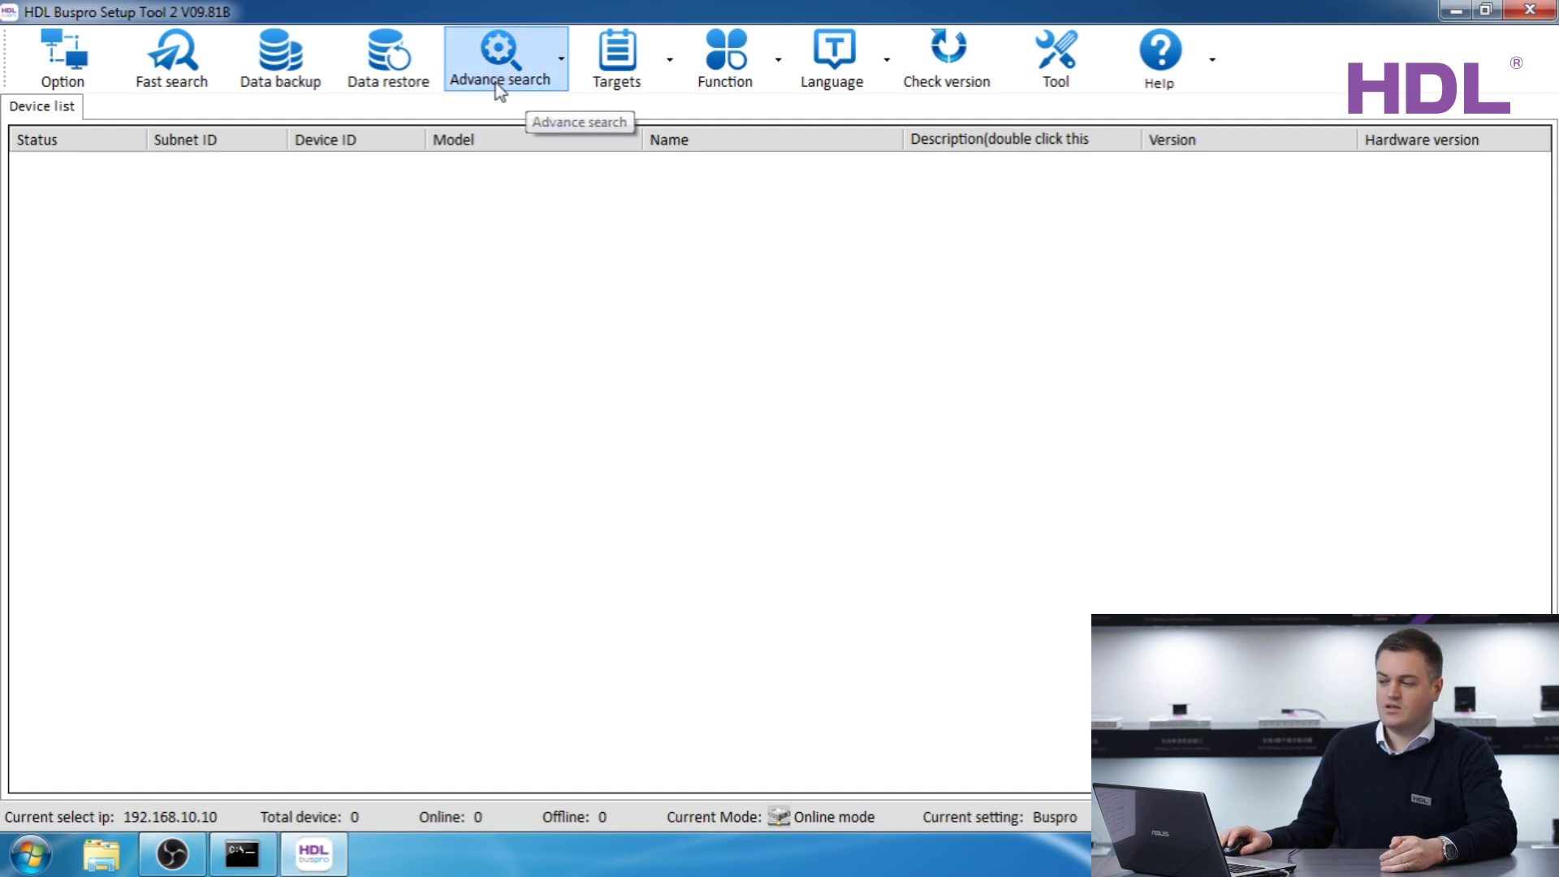
click(497, 46)
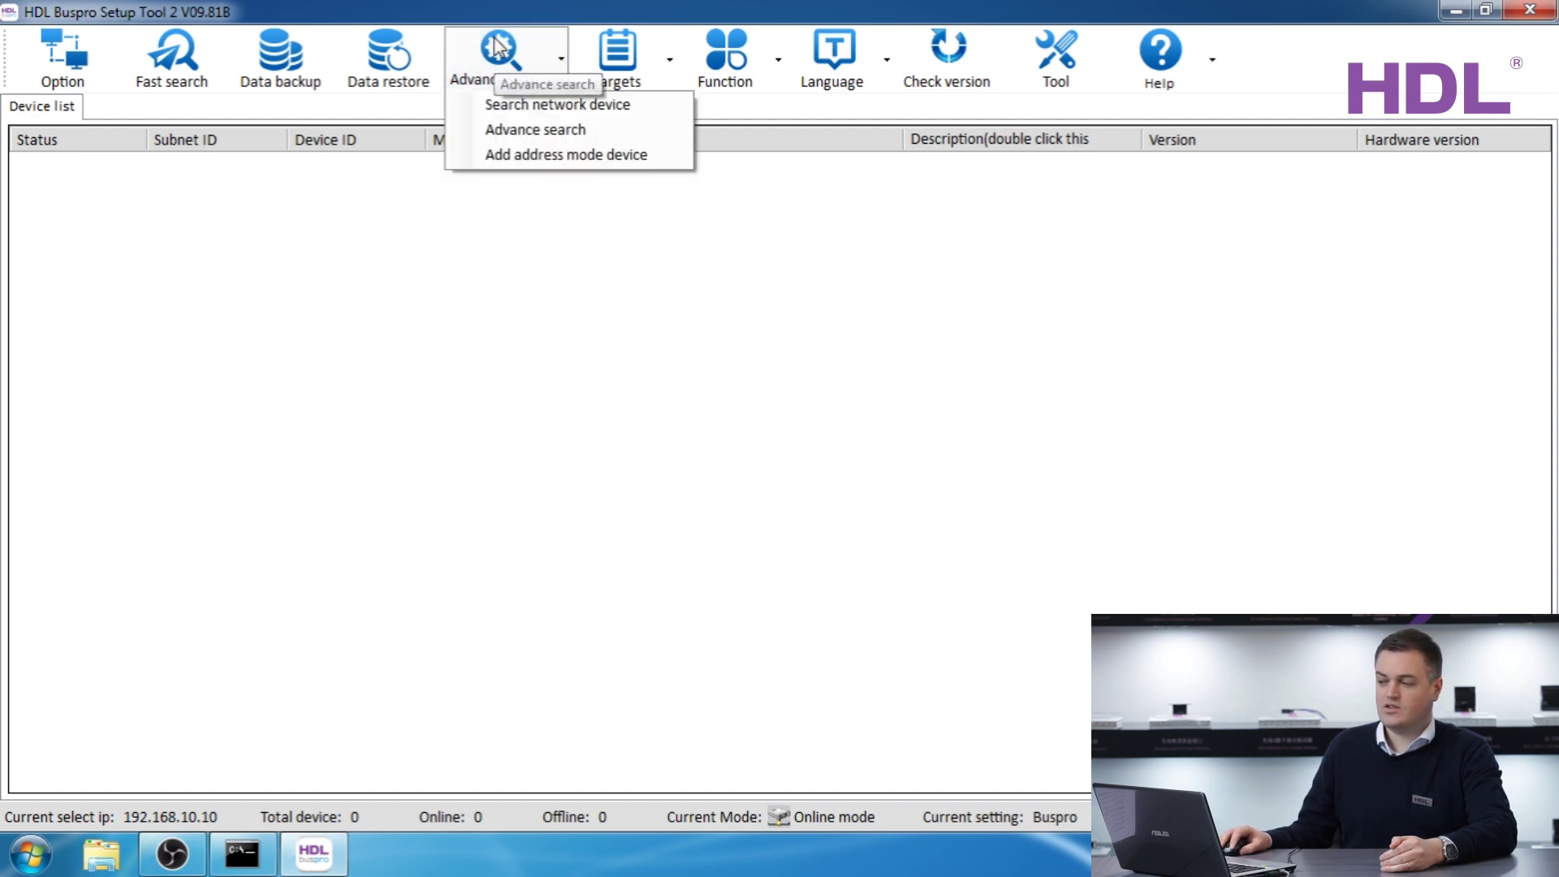
Choose Add address mode device and start Auto modify from device ID 3.
click(529, 156)
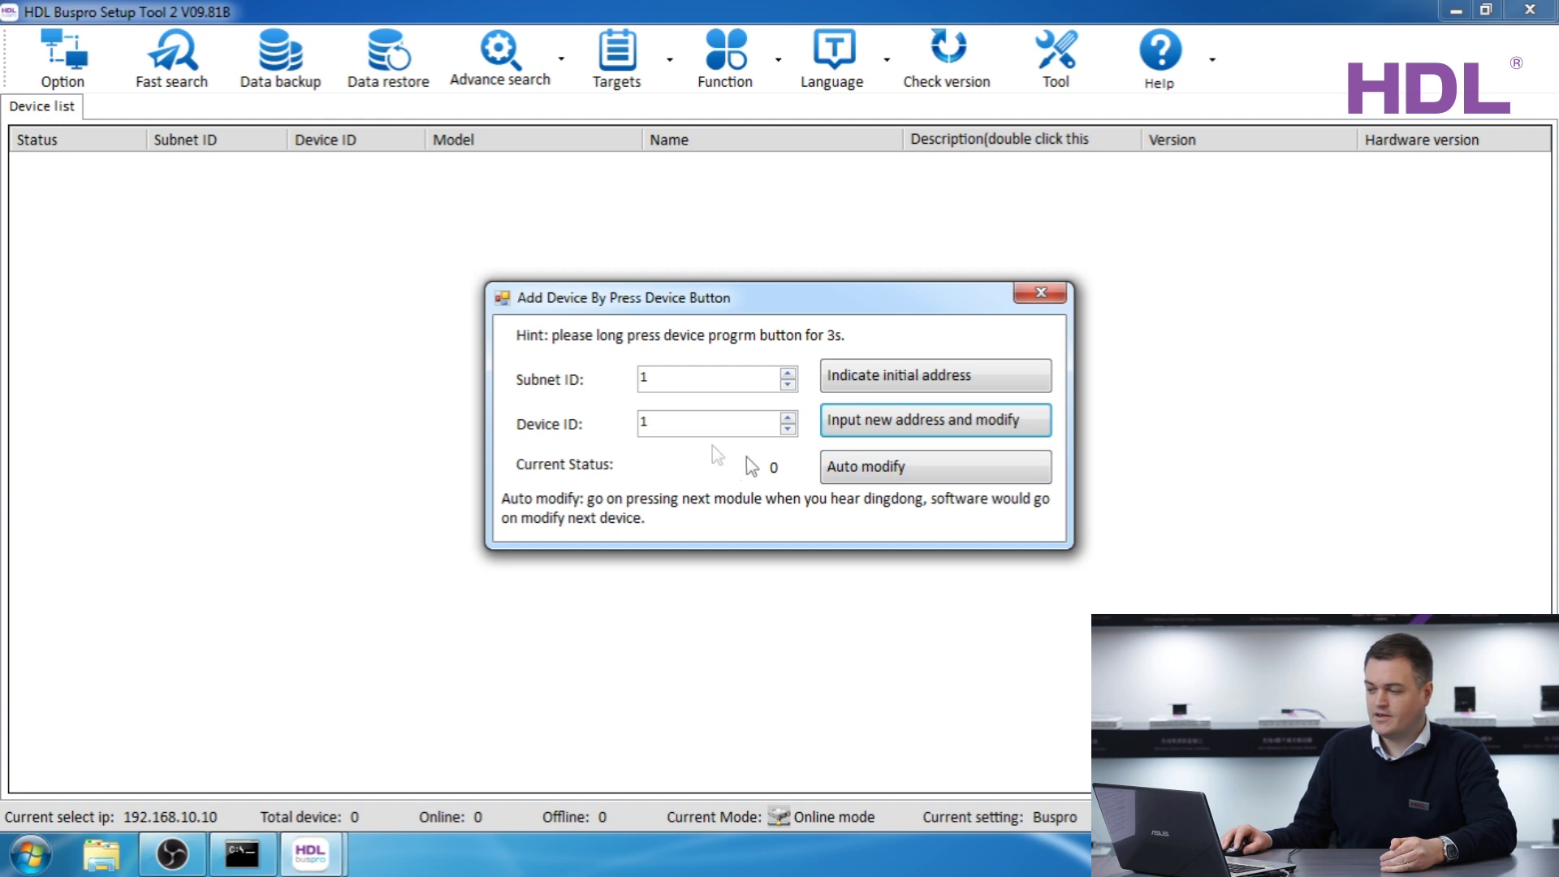
double_click(655, 427)
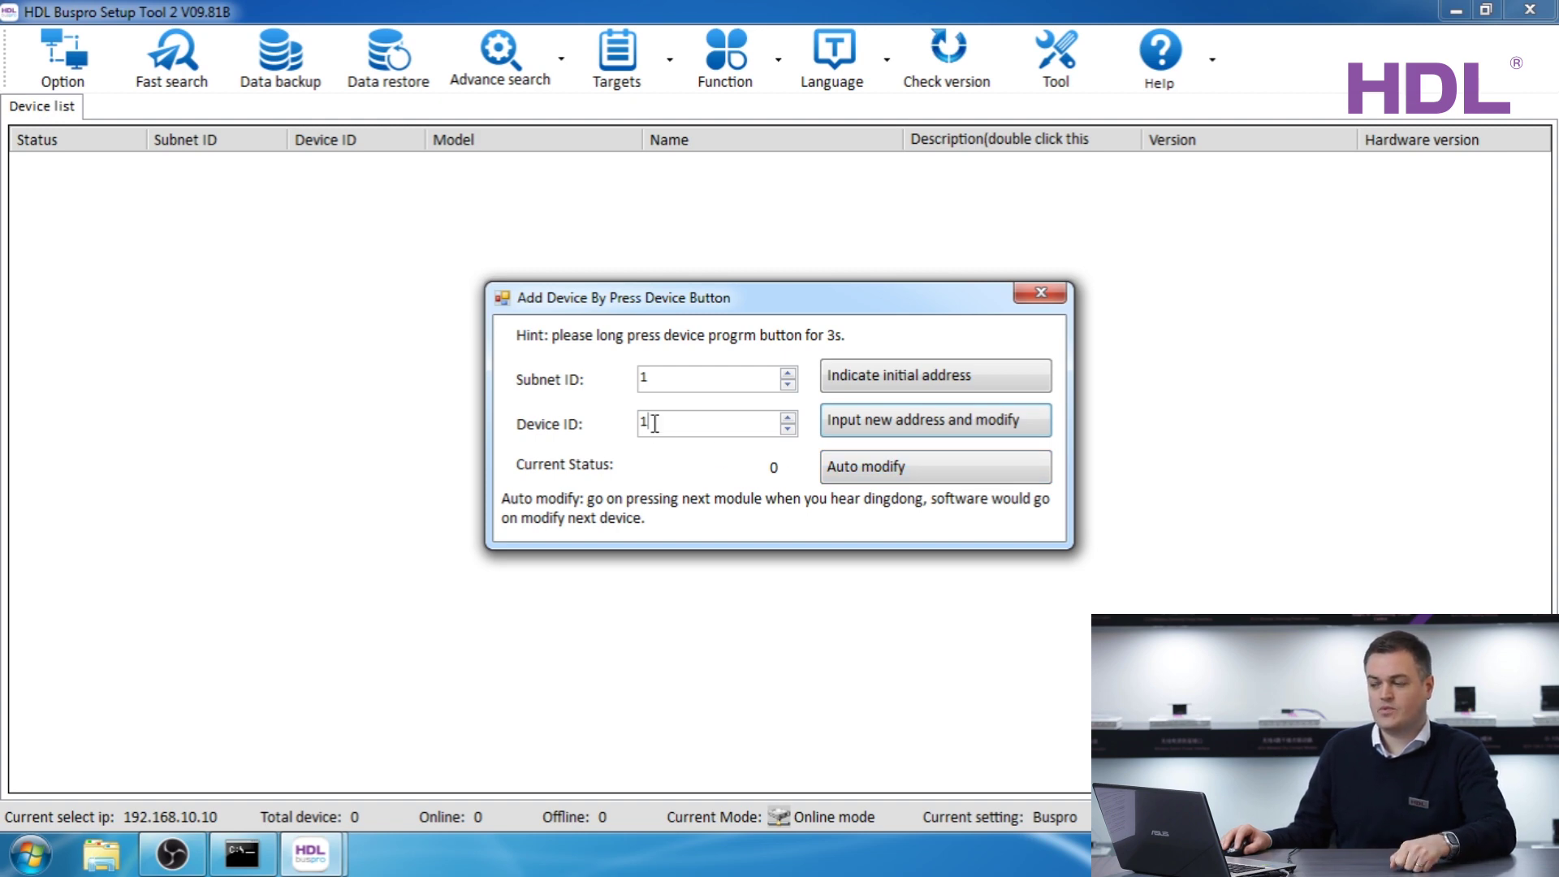
text(3)
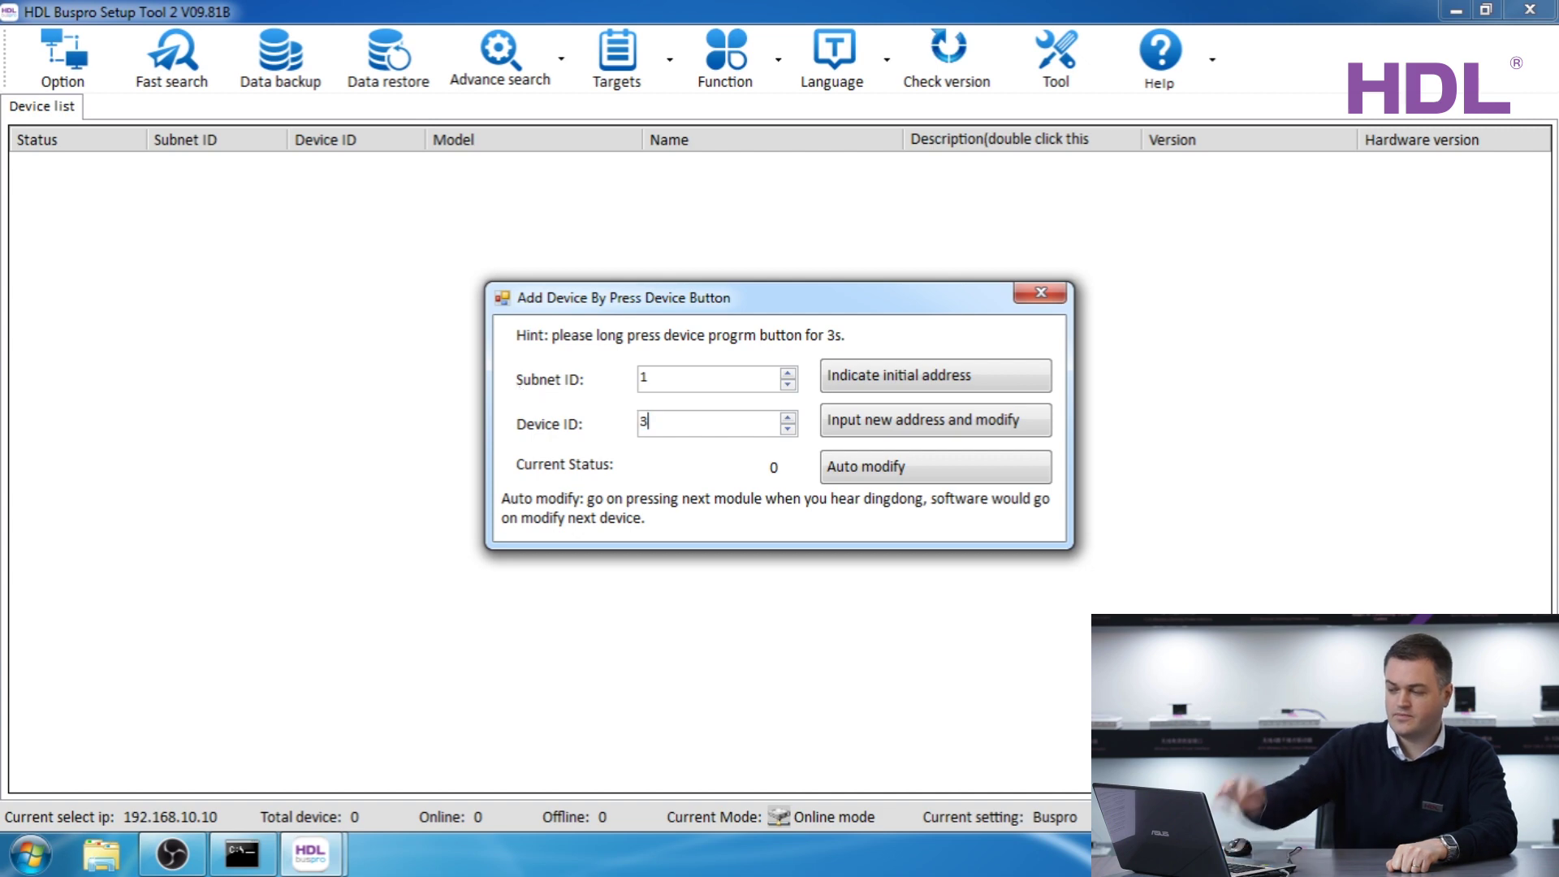
click(886, 468)
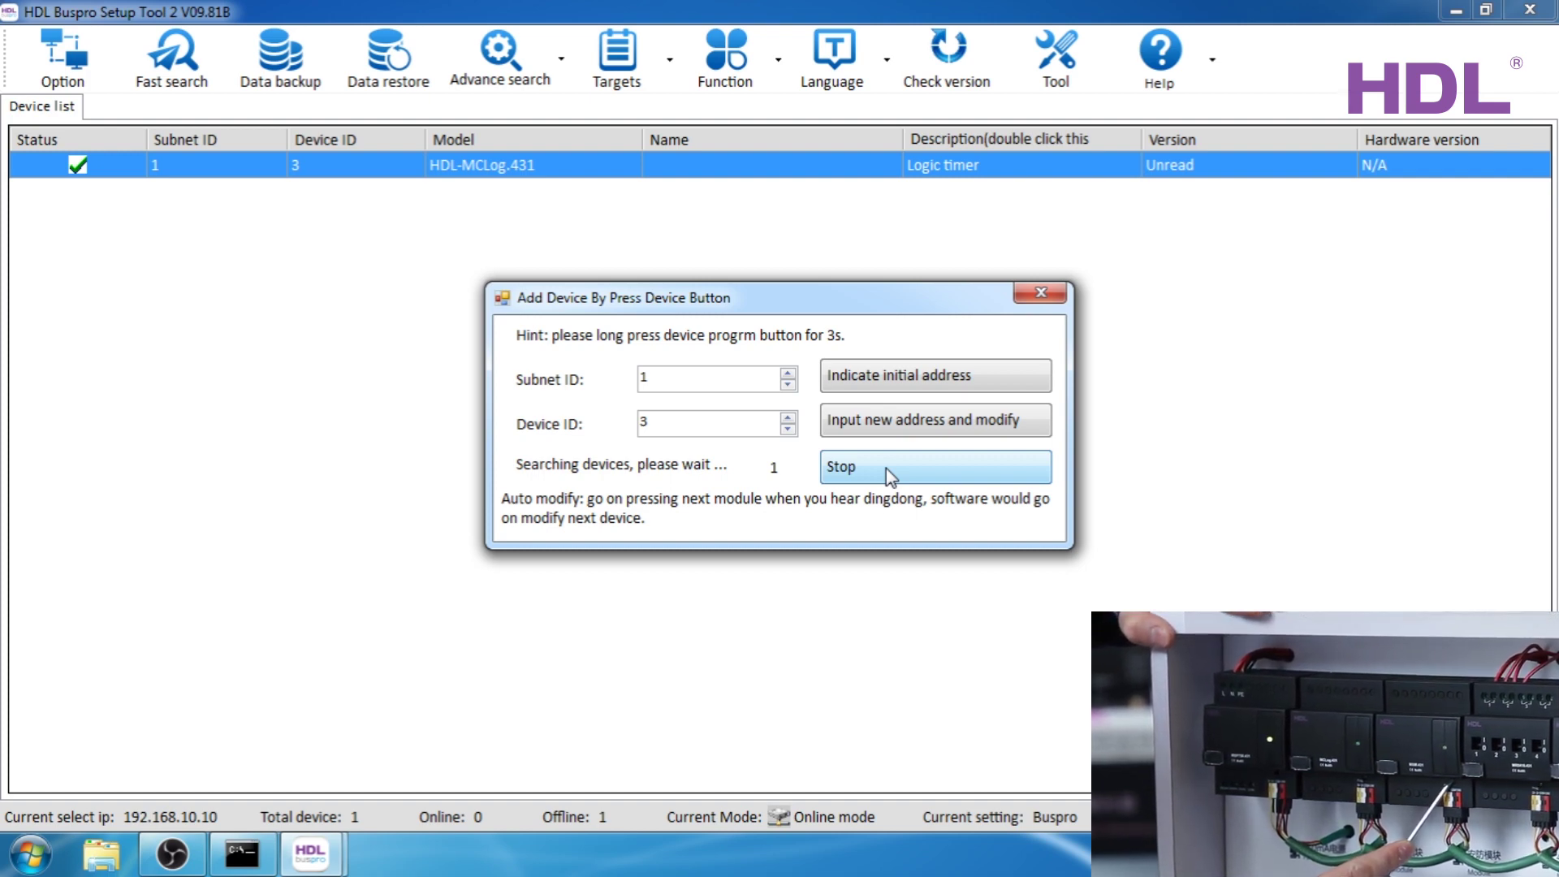
Stop automatic addressing once the modules have received their new IDs.
click(885, 468)
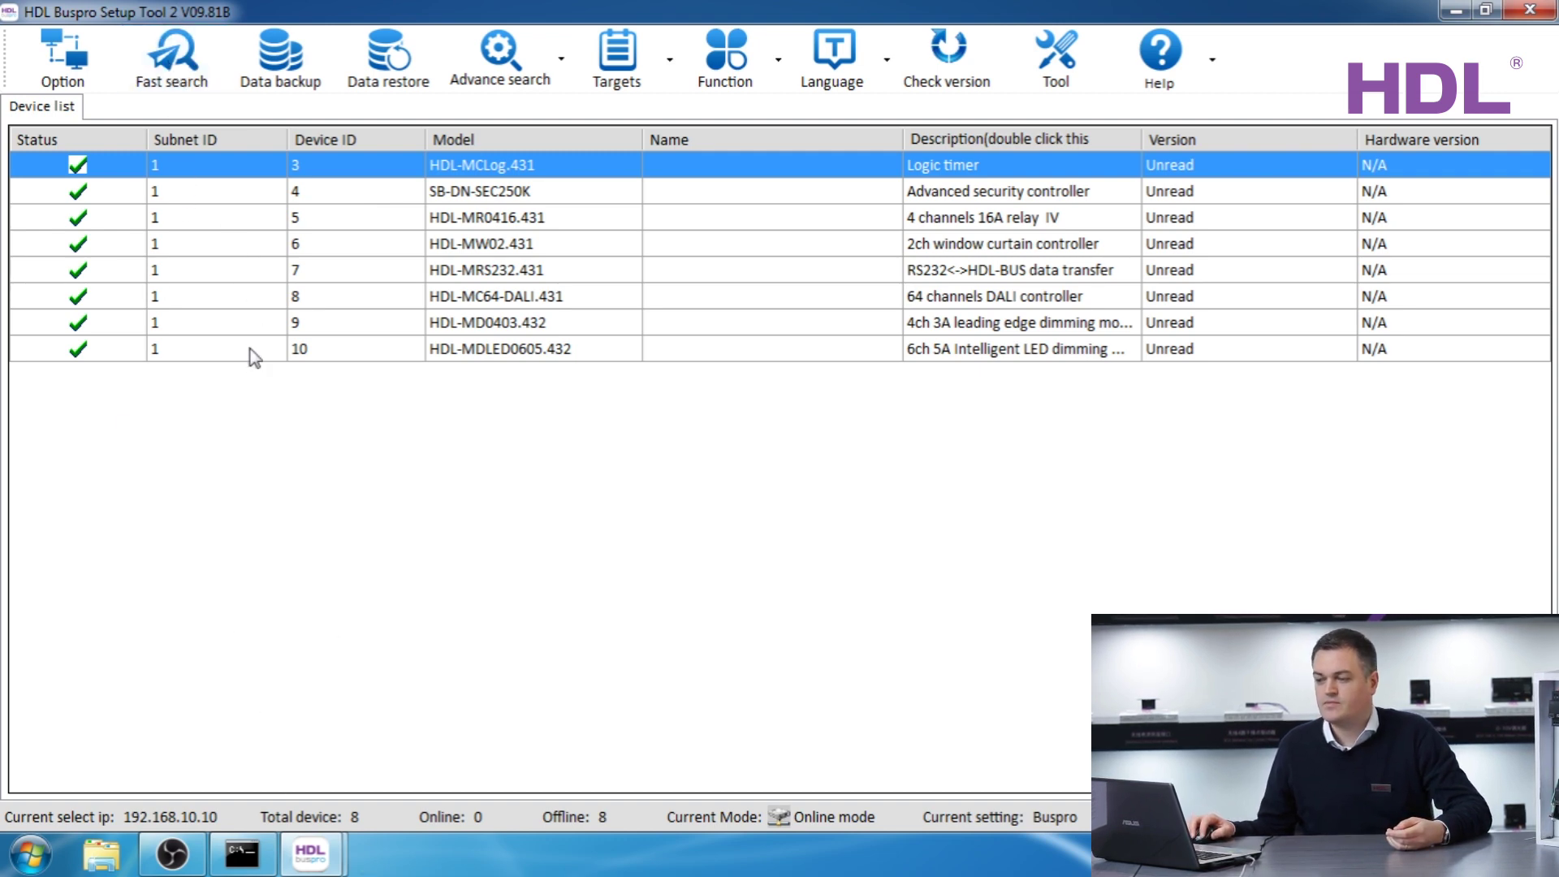
Start a fast search to list all 15 online devices.
click(187, 63)
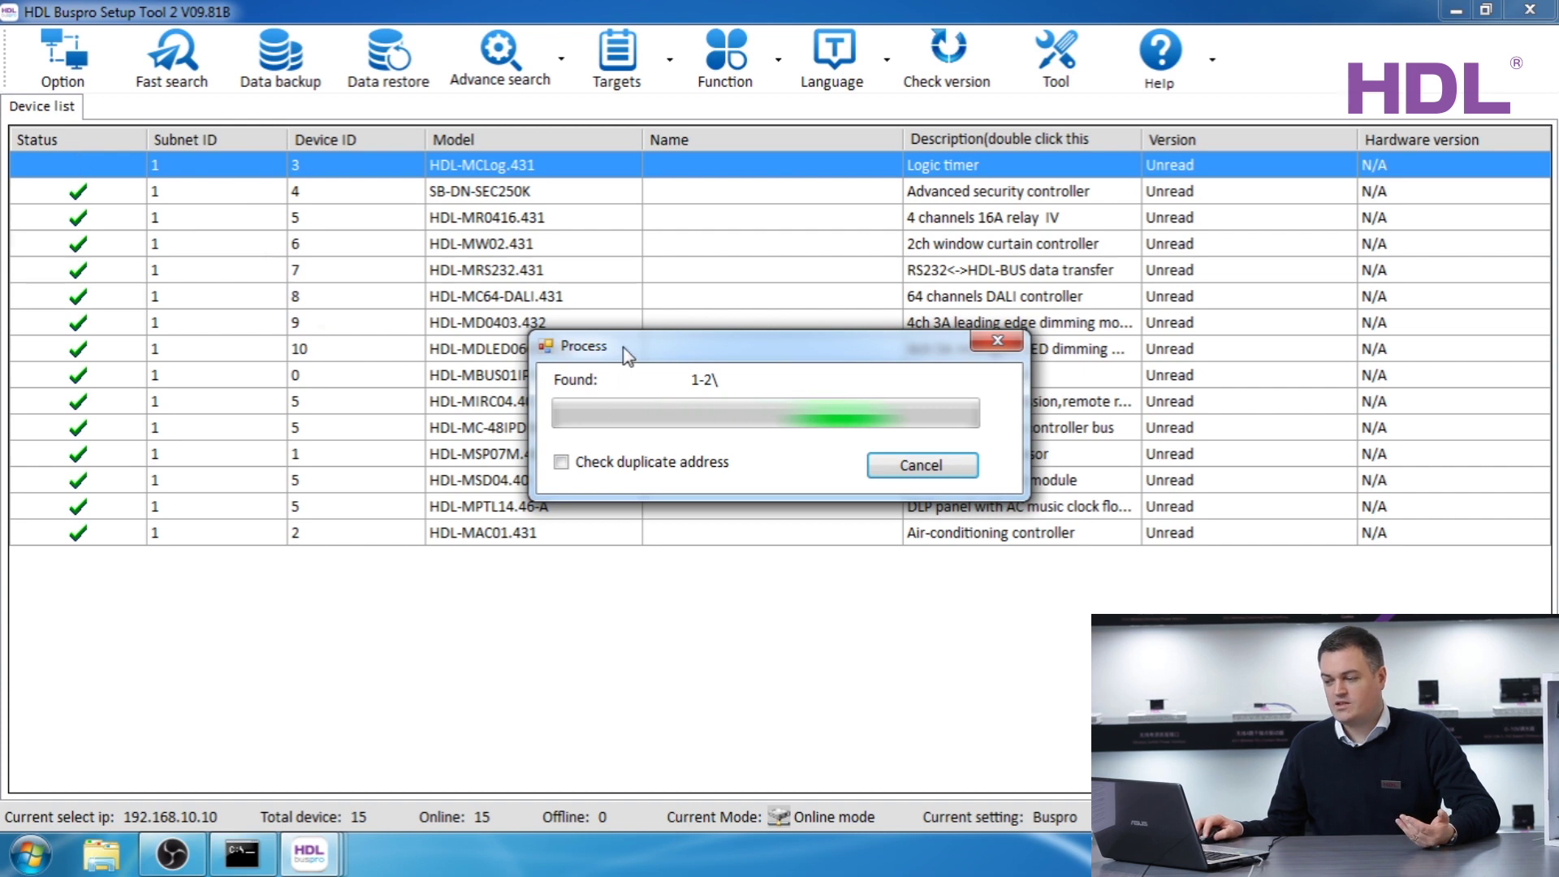
Review the devices still sharing ID 5: the scene controller, the 16A relay and the infrared module.
drag(625, 358, 920, 559)
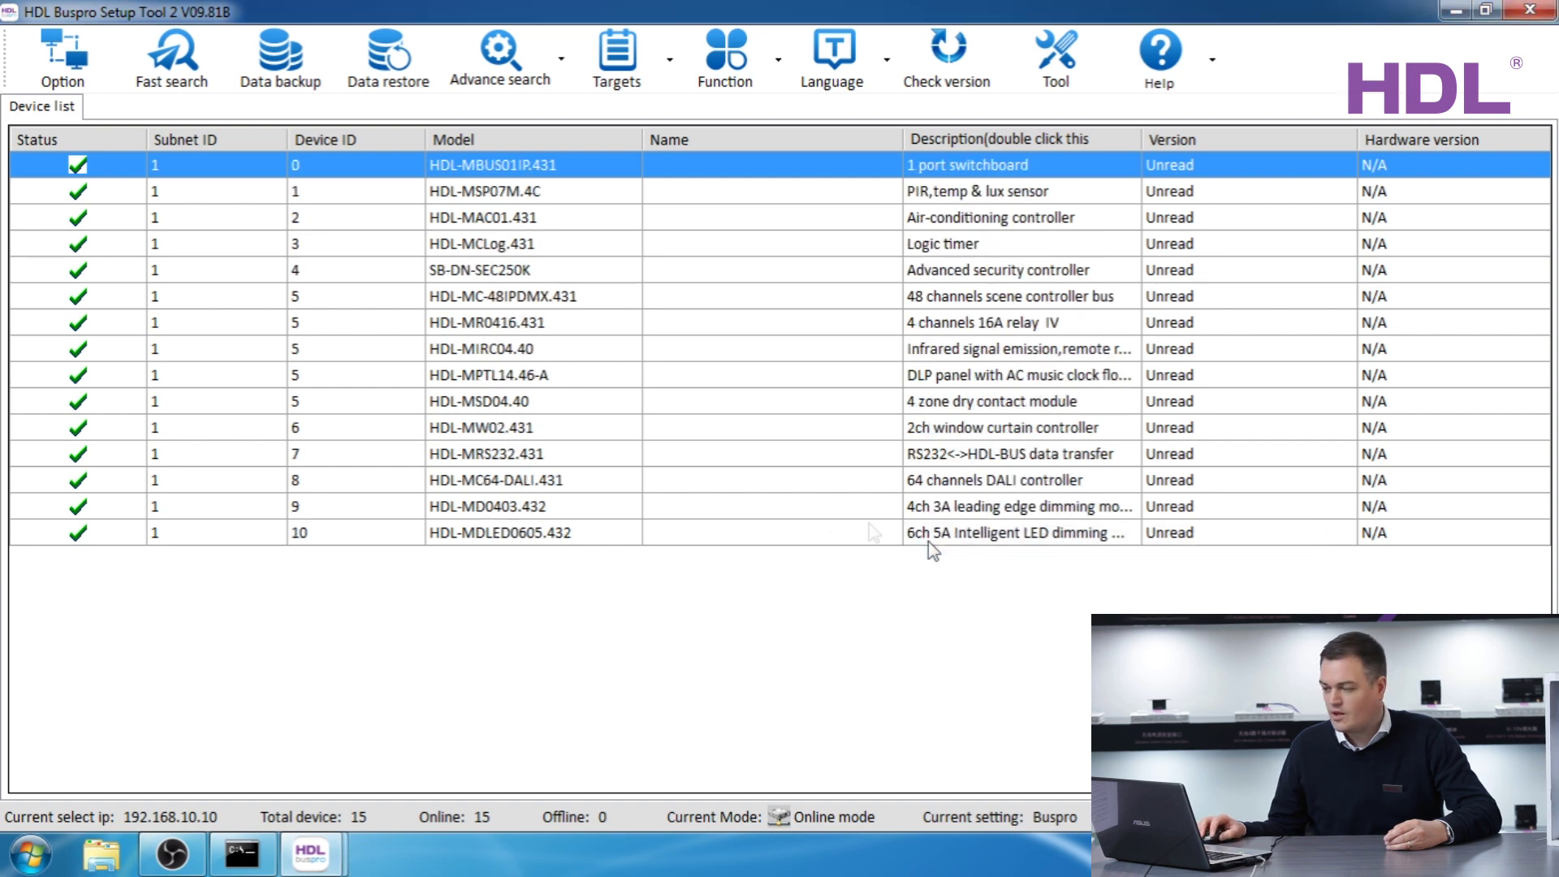
click(350, 296)
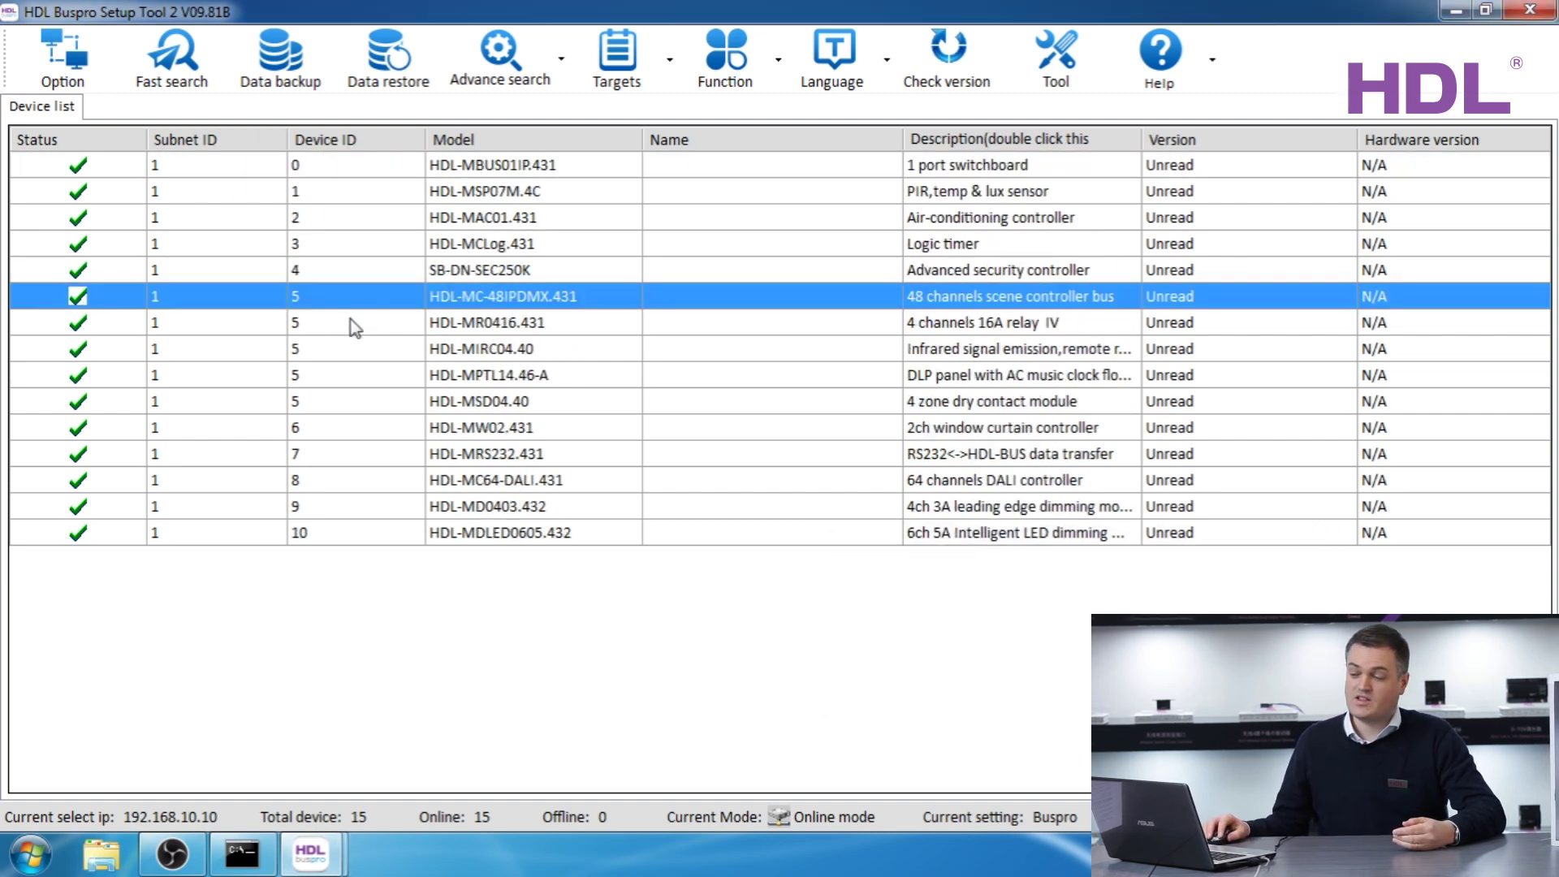
click(351, 323)
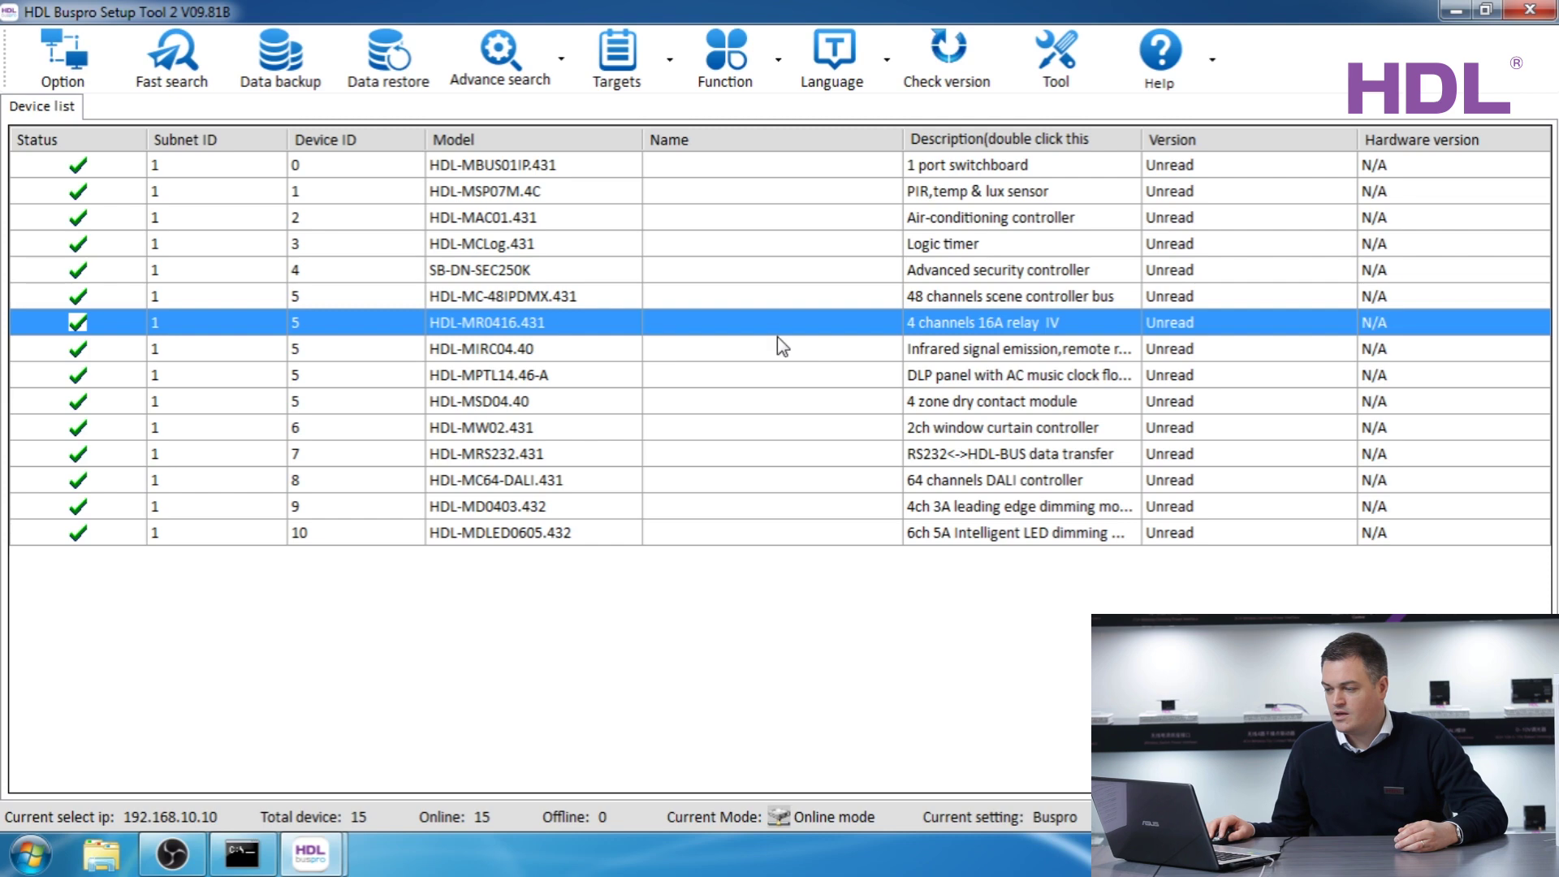
click(492, 351)
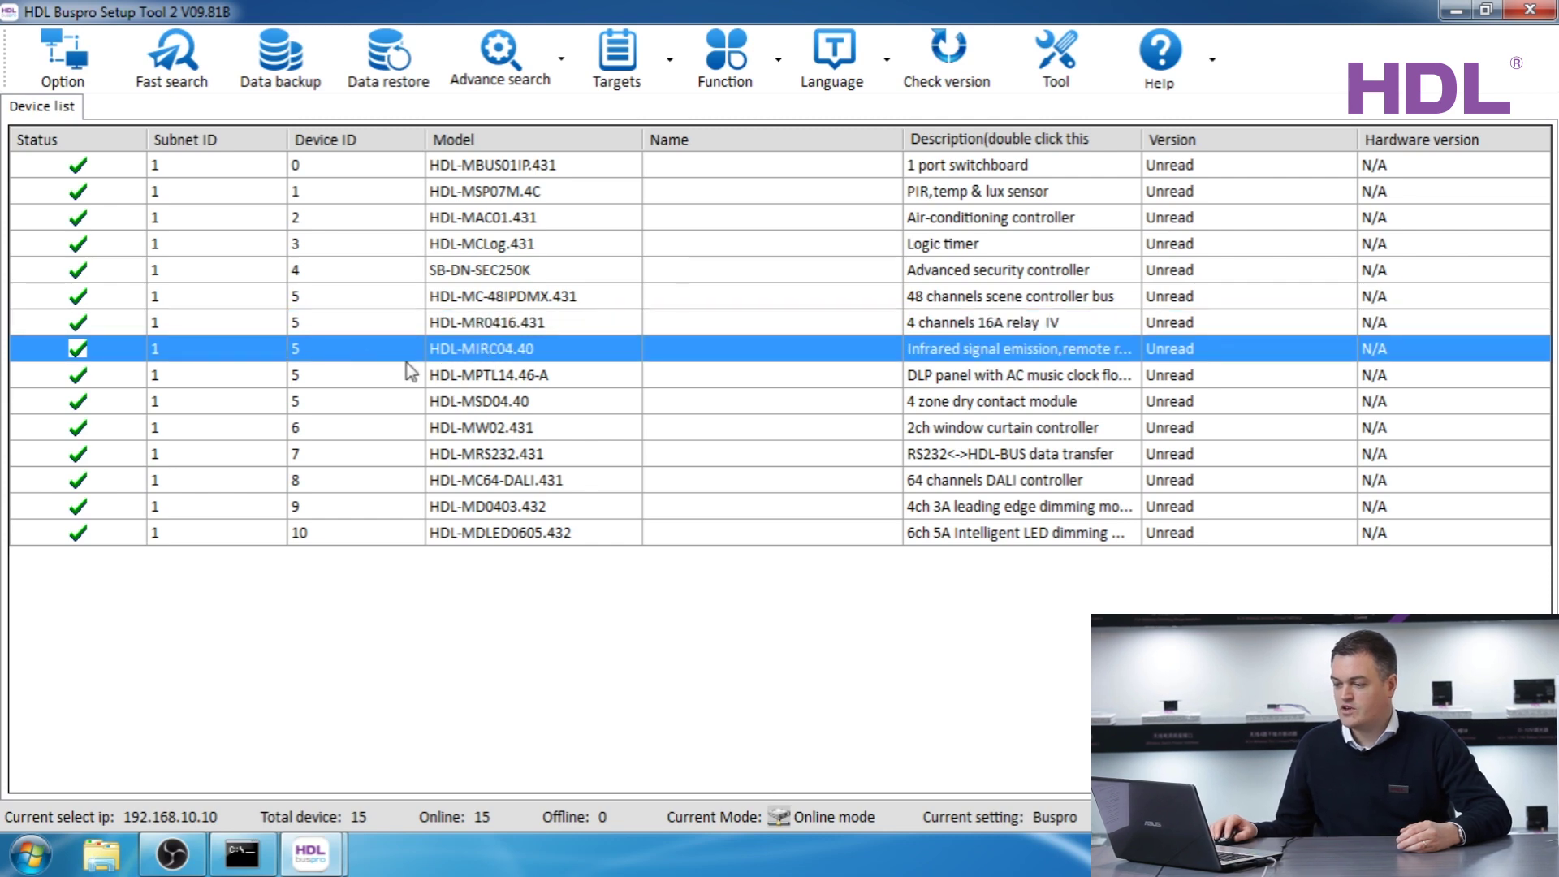
Change the infrared emission module's device ID from 5 to 11.
double_click(308, 356)
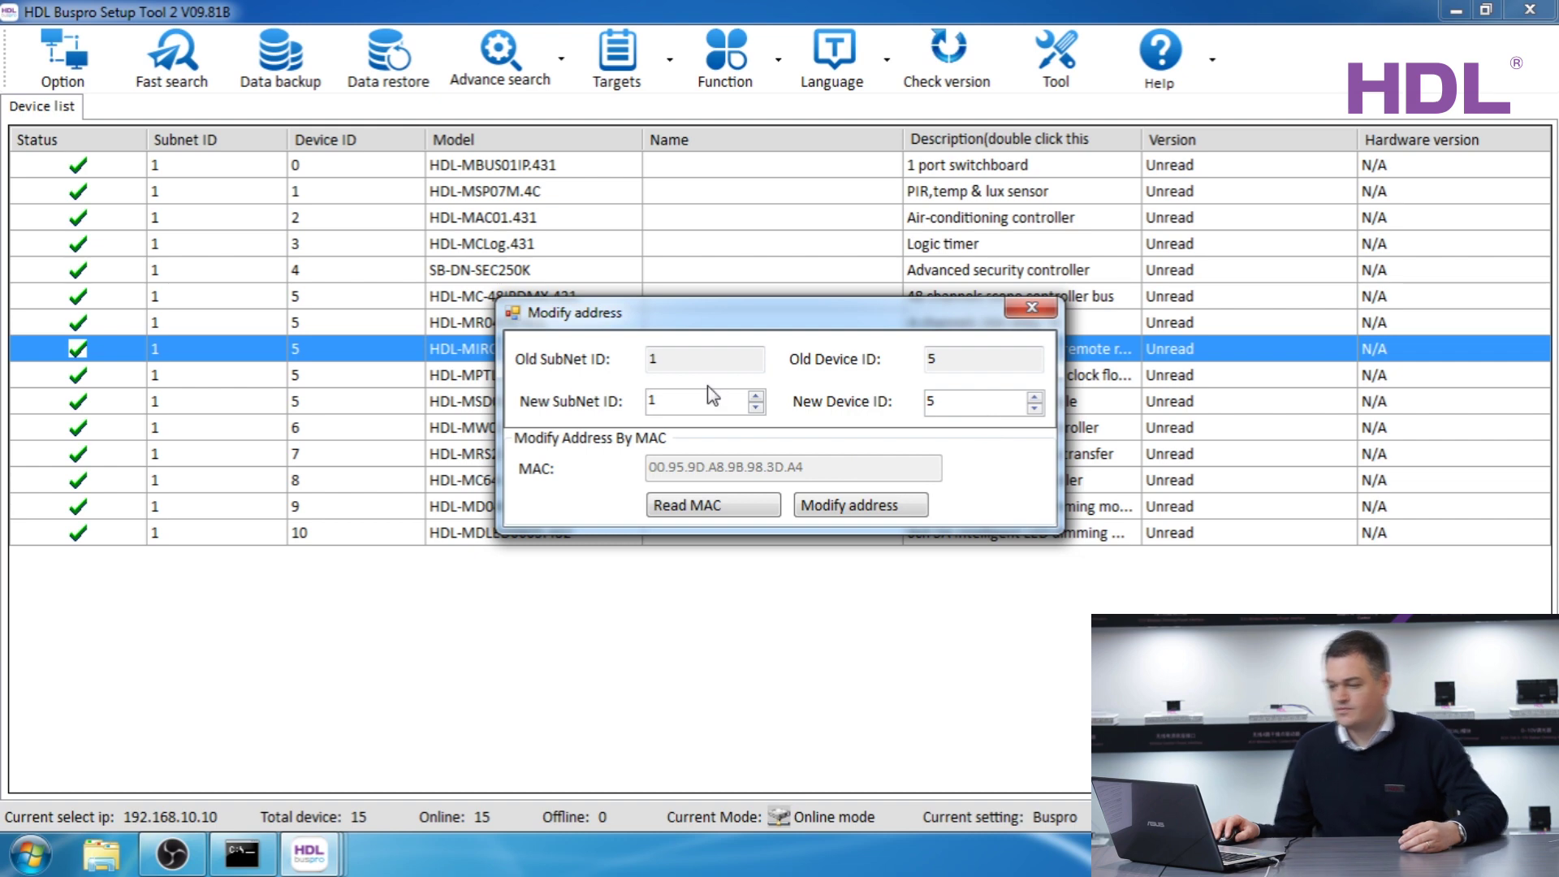
double_click(978, 403)
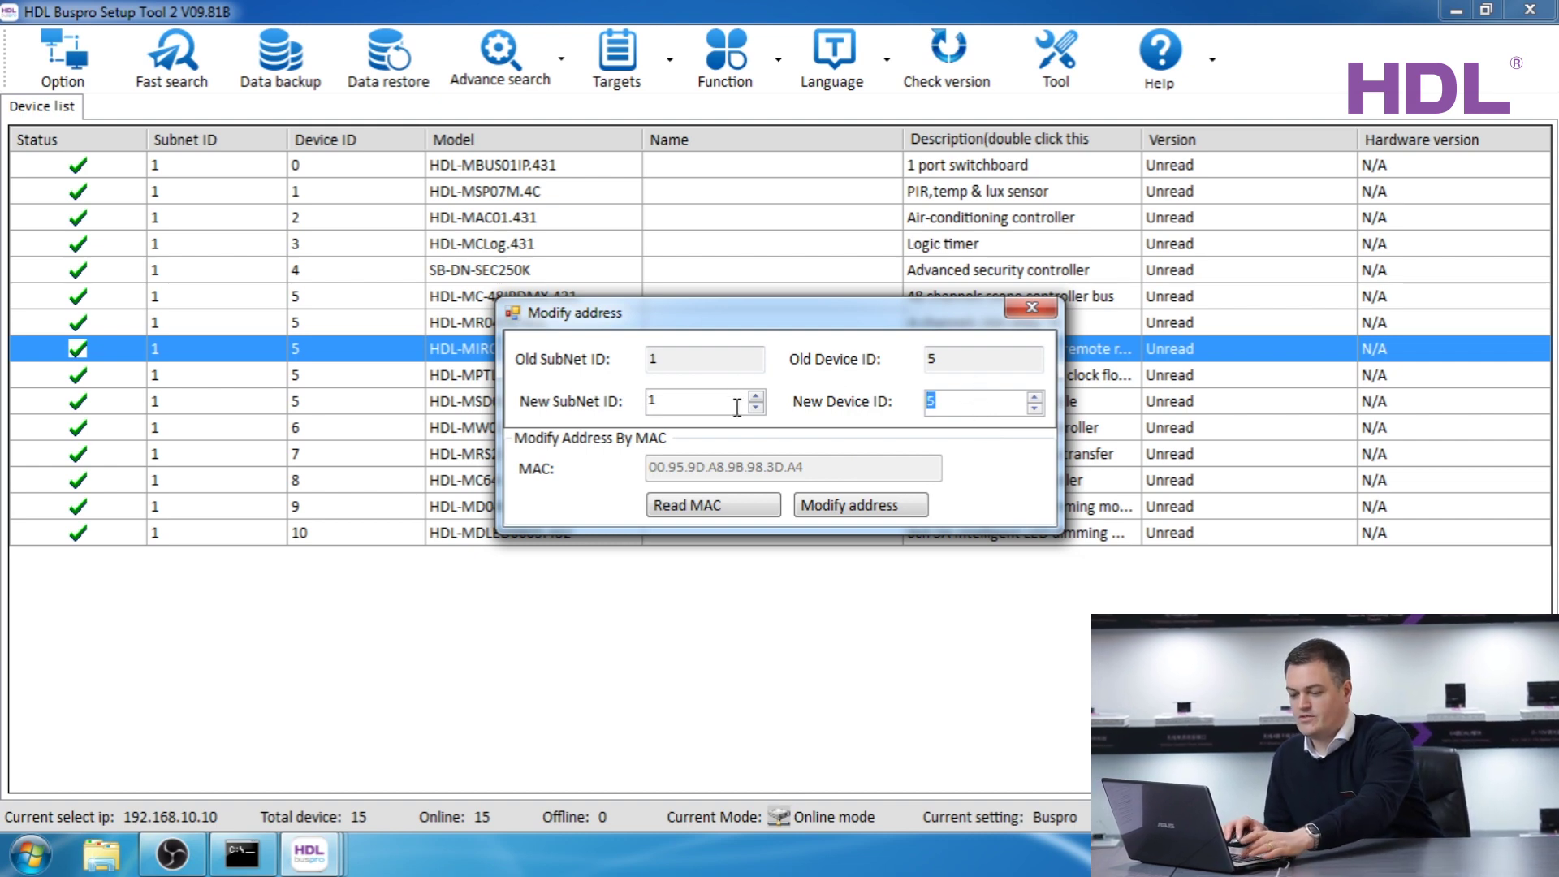
text(11)
click(845, 506)
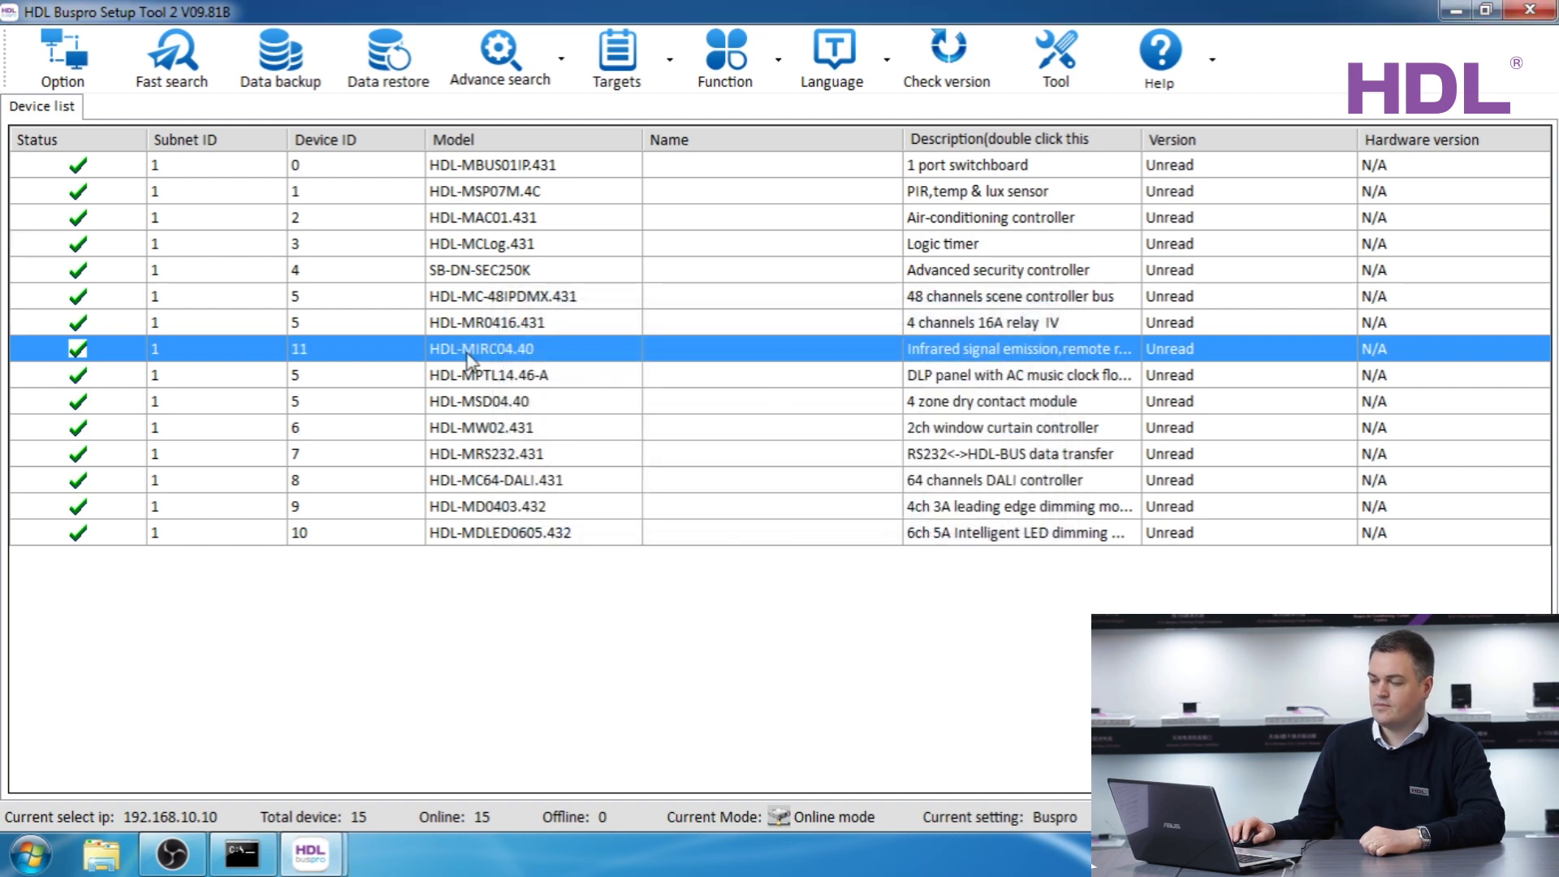
Change the DLP panel's device ID from 5 to 12, clearing the missing-MAC warning.
click(456, 377)
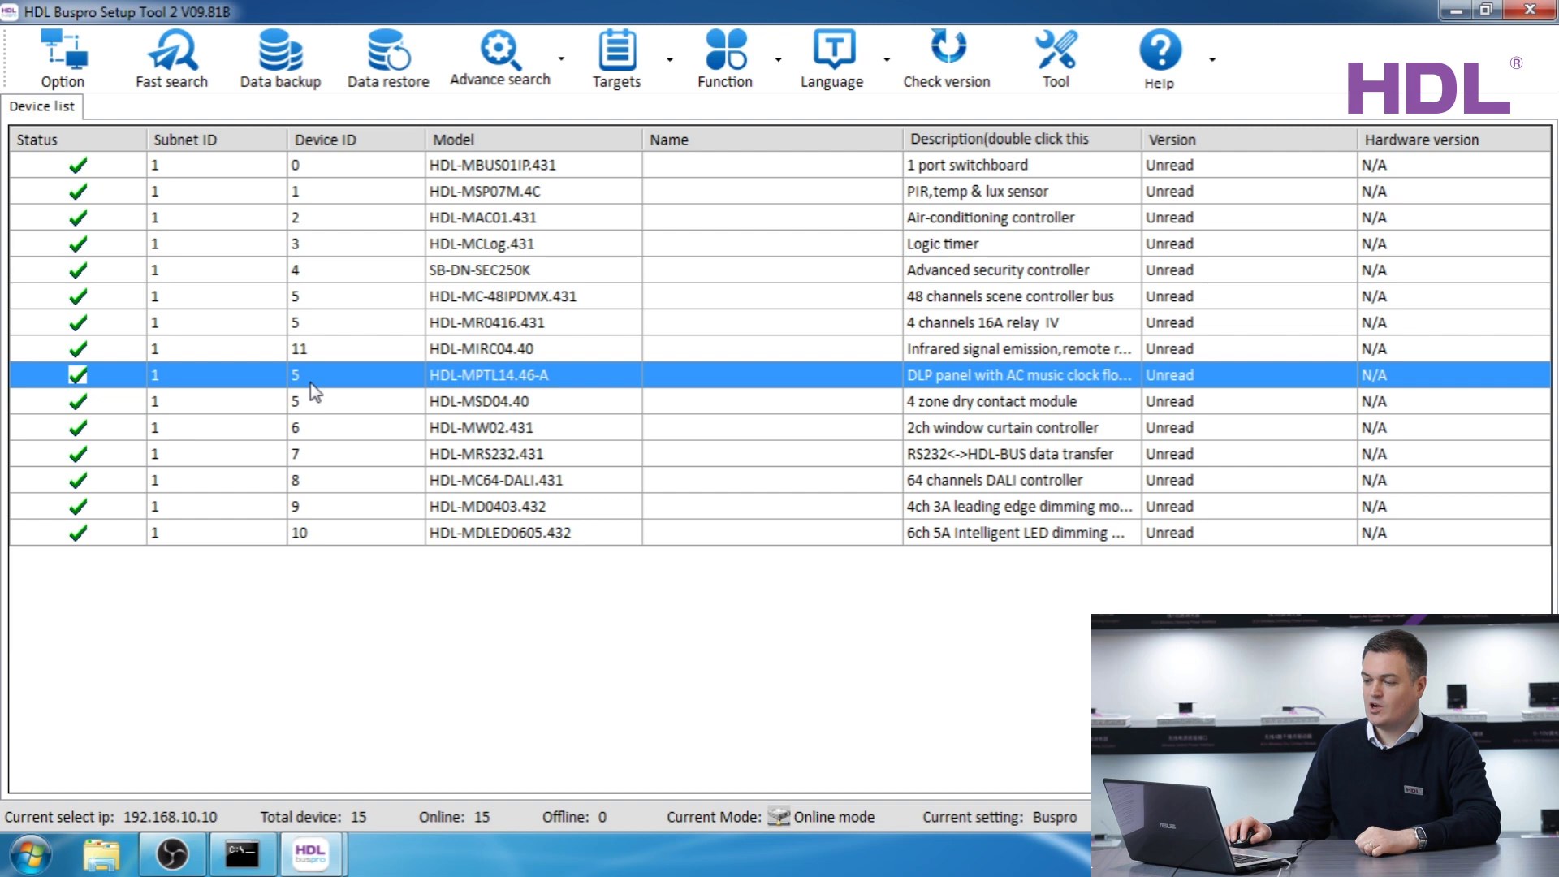
double_click(310, 383)
key(Tab)
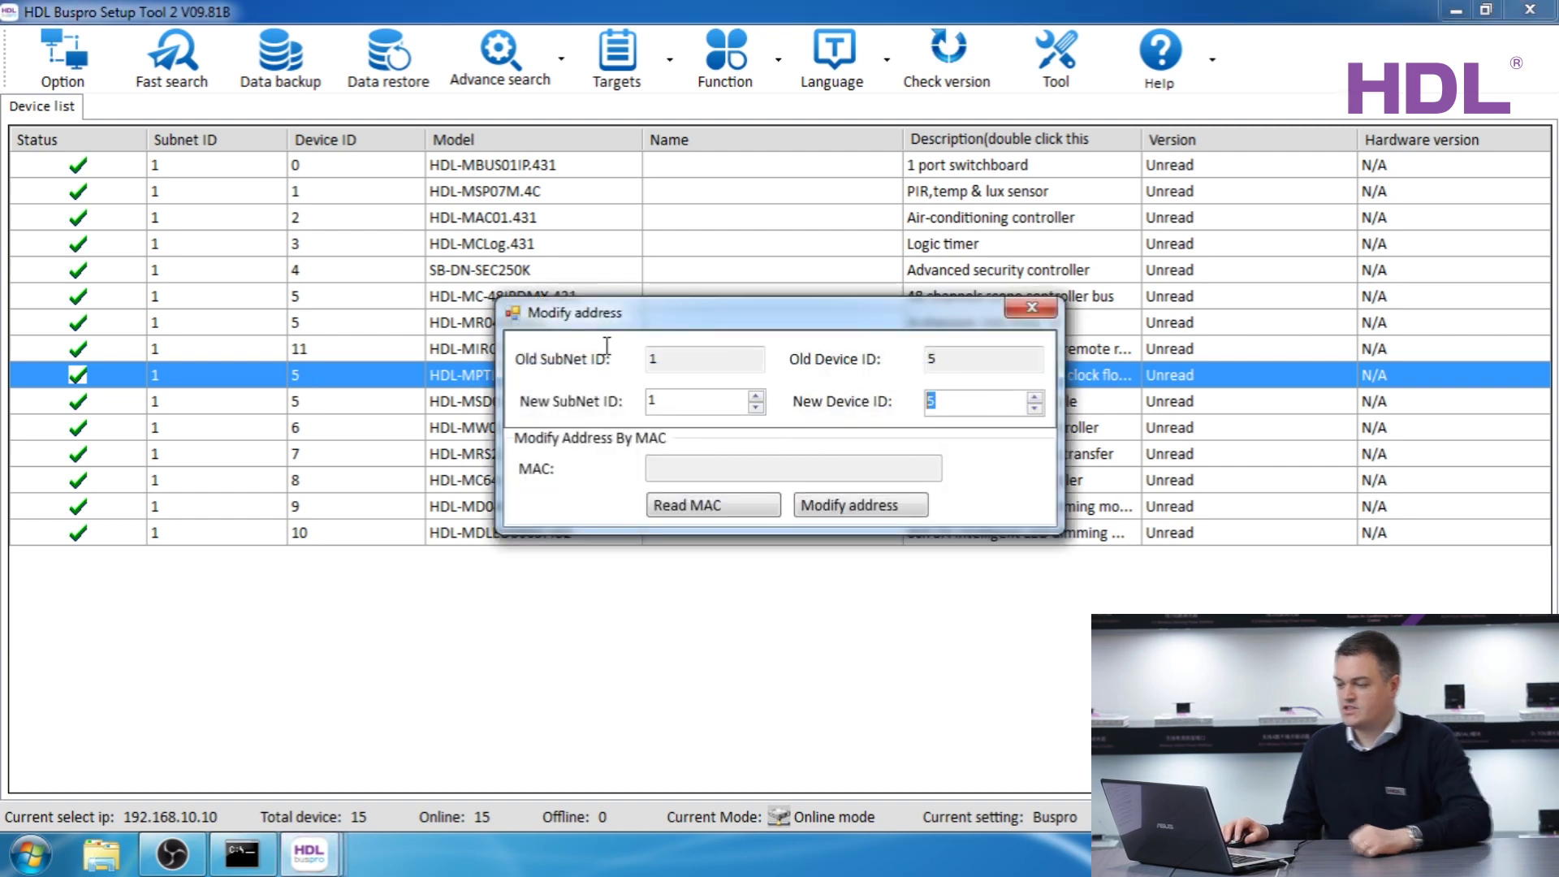
text(12)
click(810, 507)
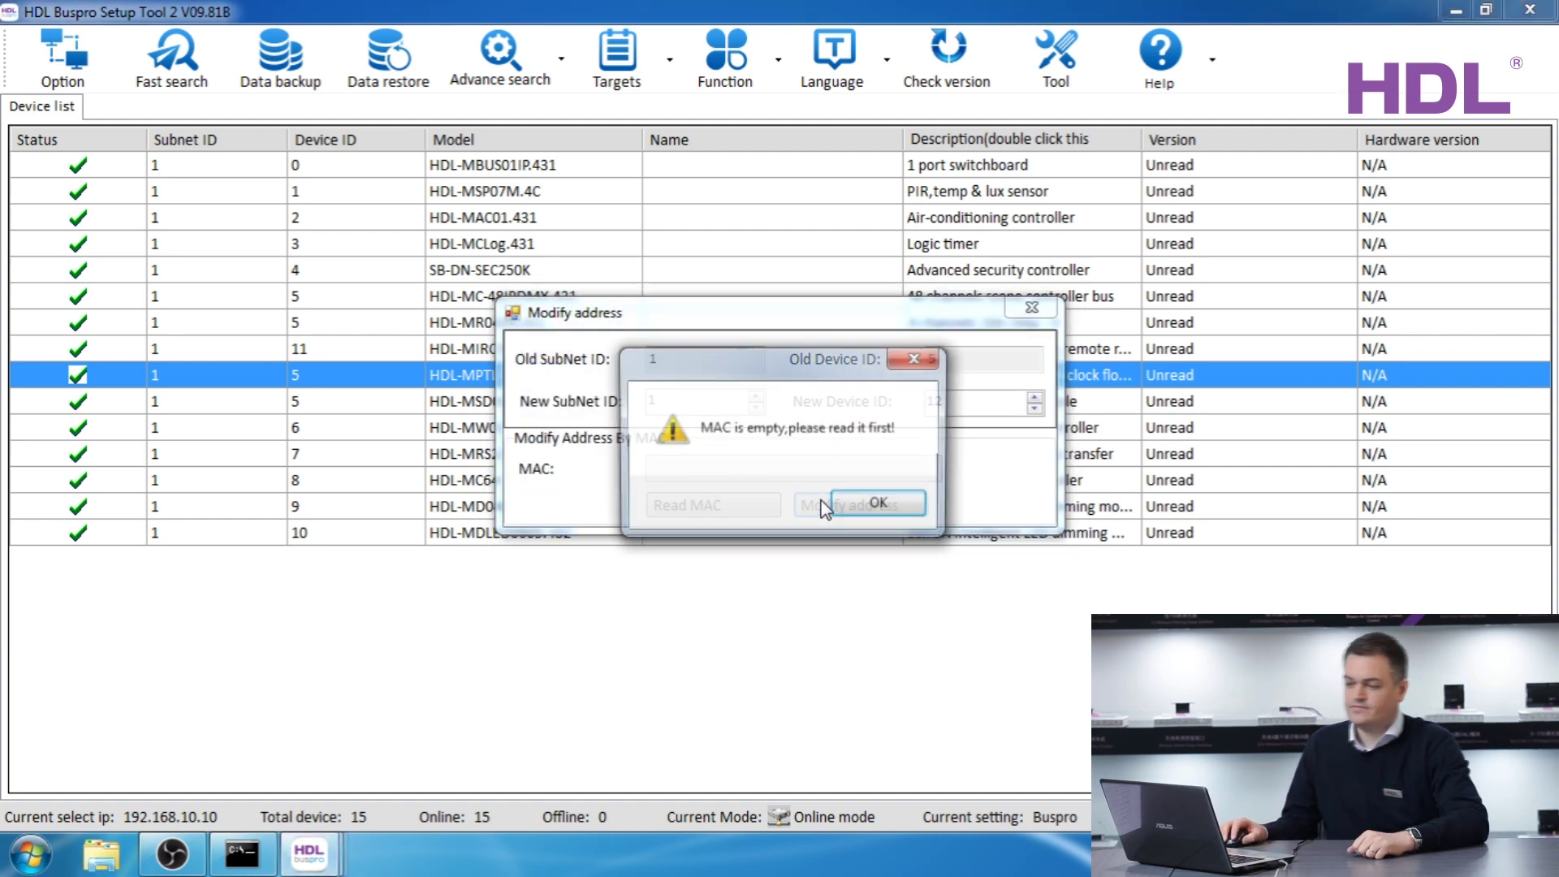
click(881, 504)
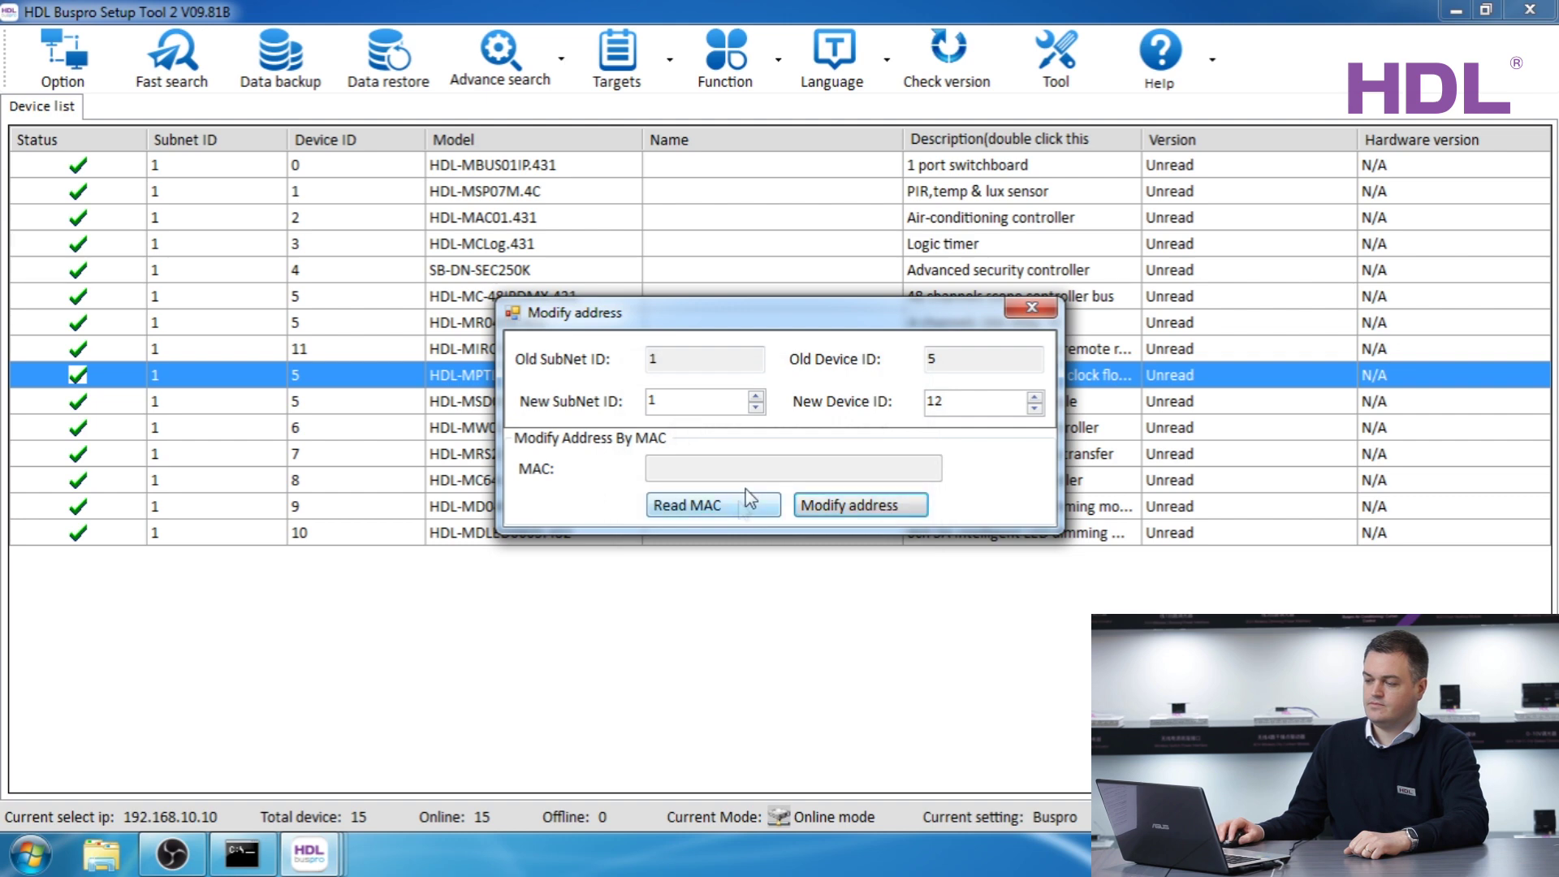
click(739, 512)
click(847, 509)
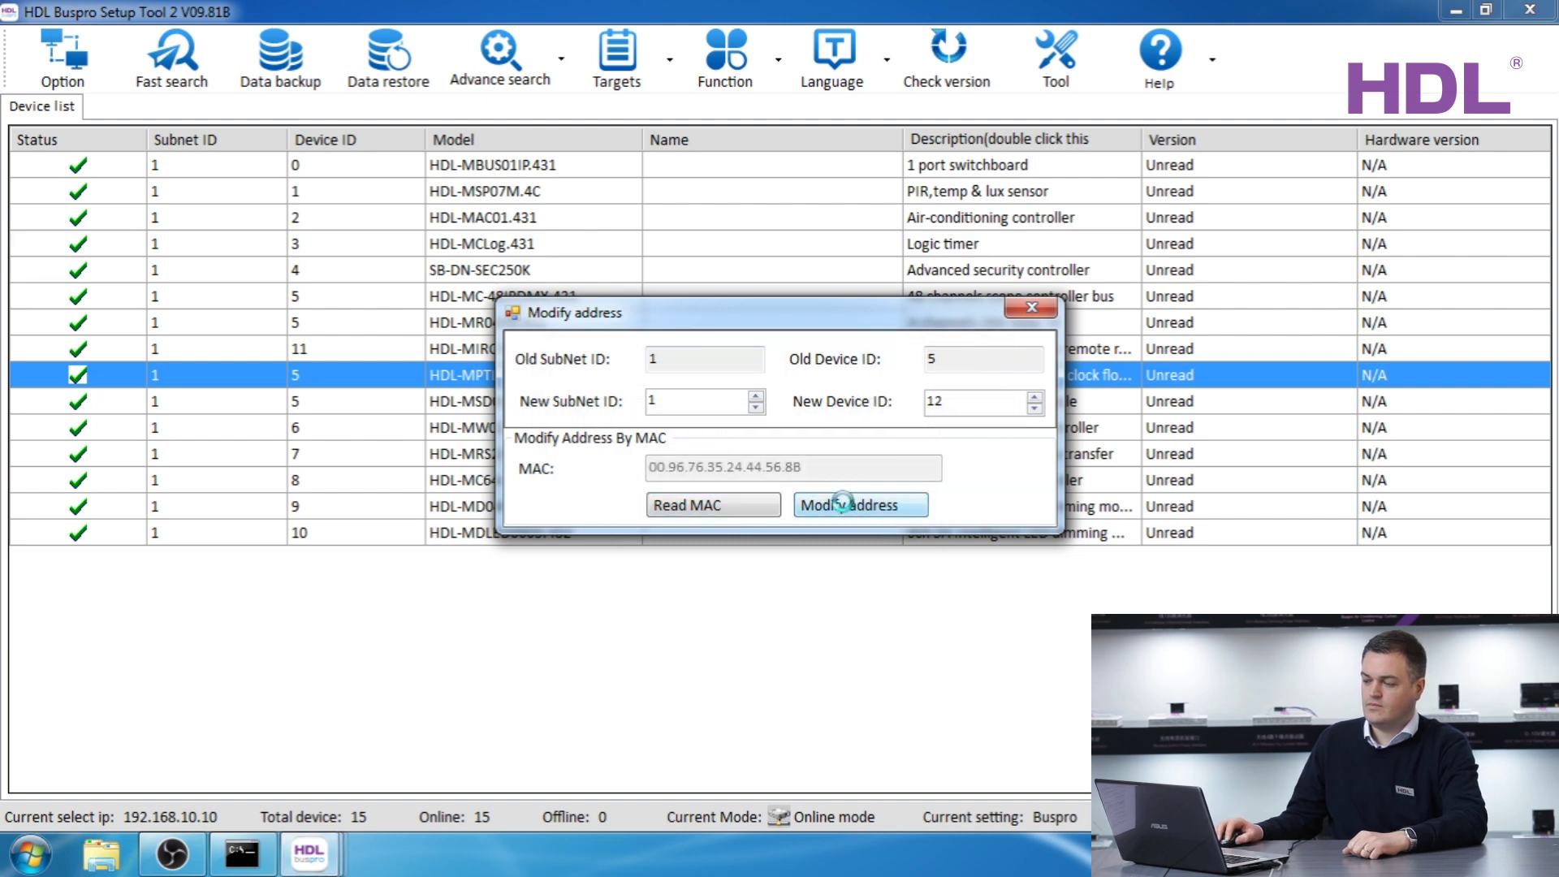
Change the 4-zone HDL-MSD04.40 dry contact module's device ID from 5 to 13.
click(406, 401)
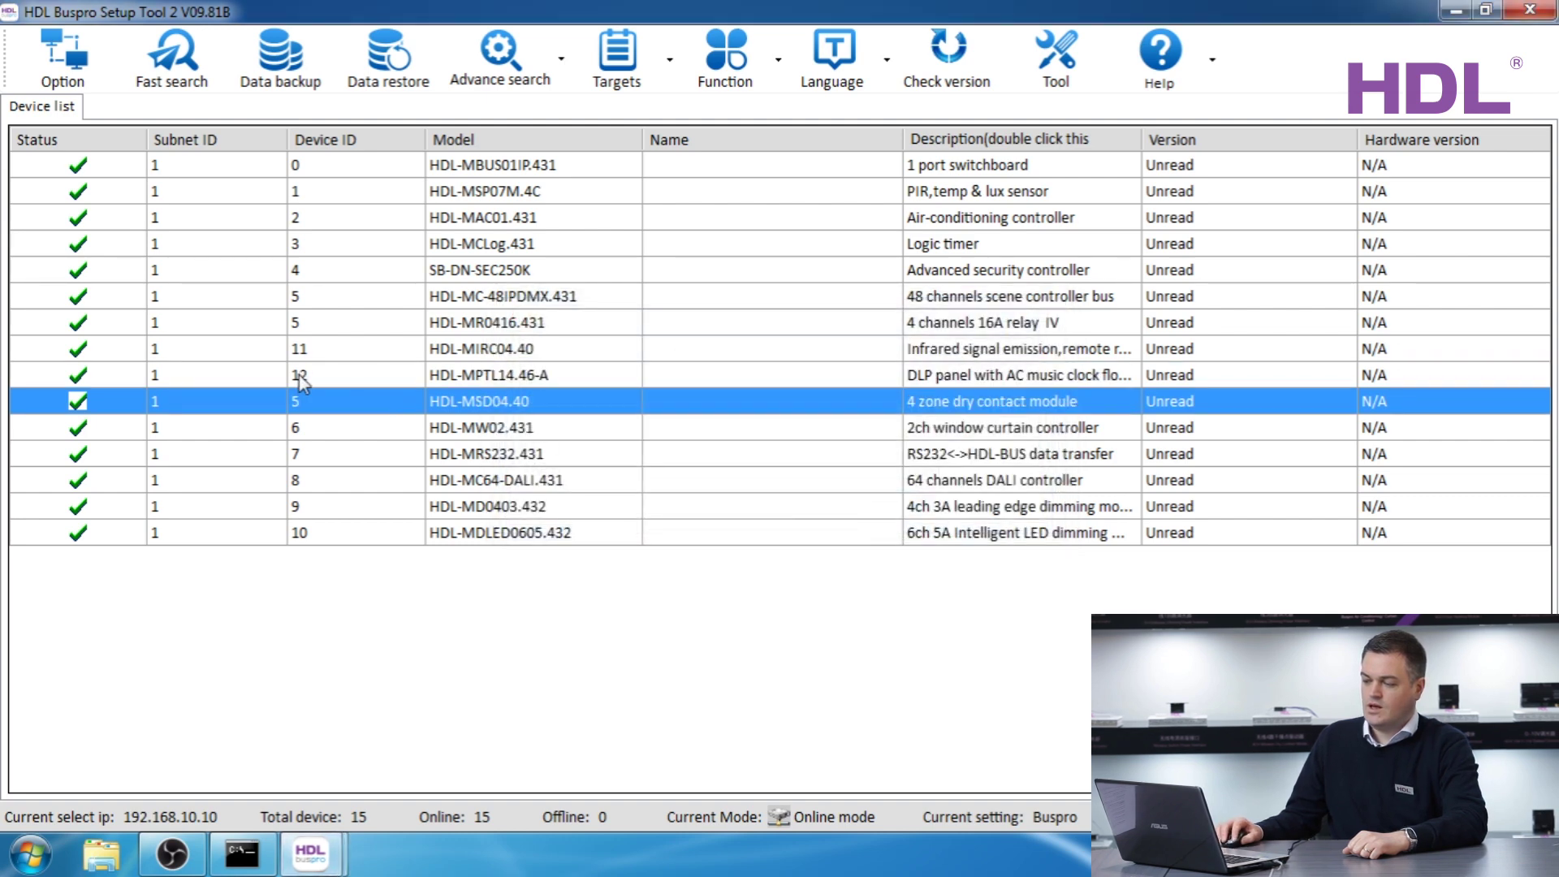
double_click(300, 406)
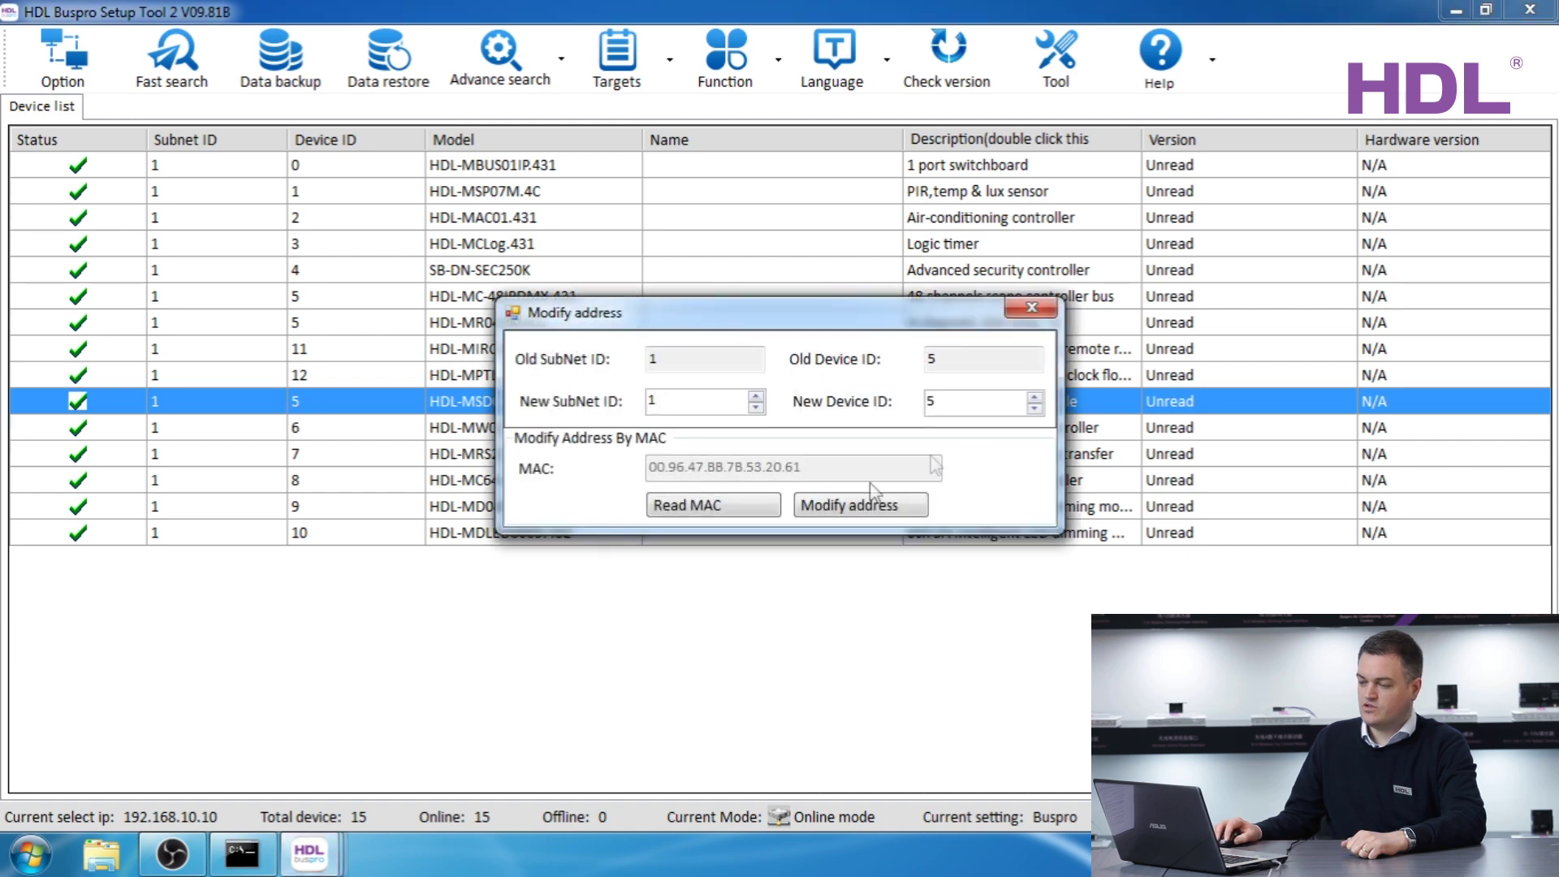
double_click(918, 398)
text(13)
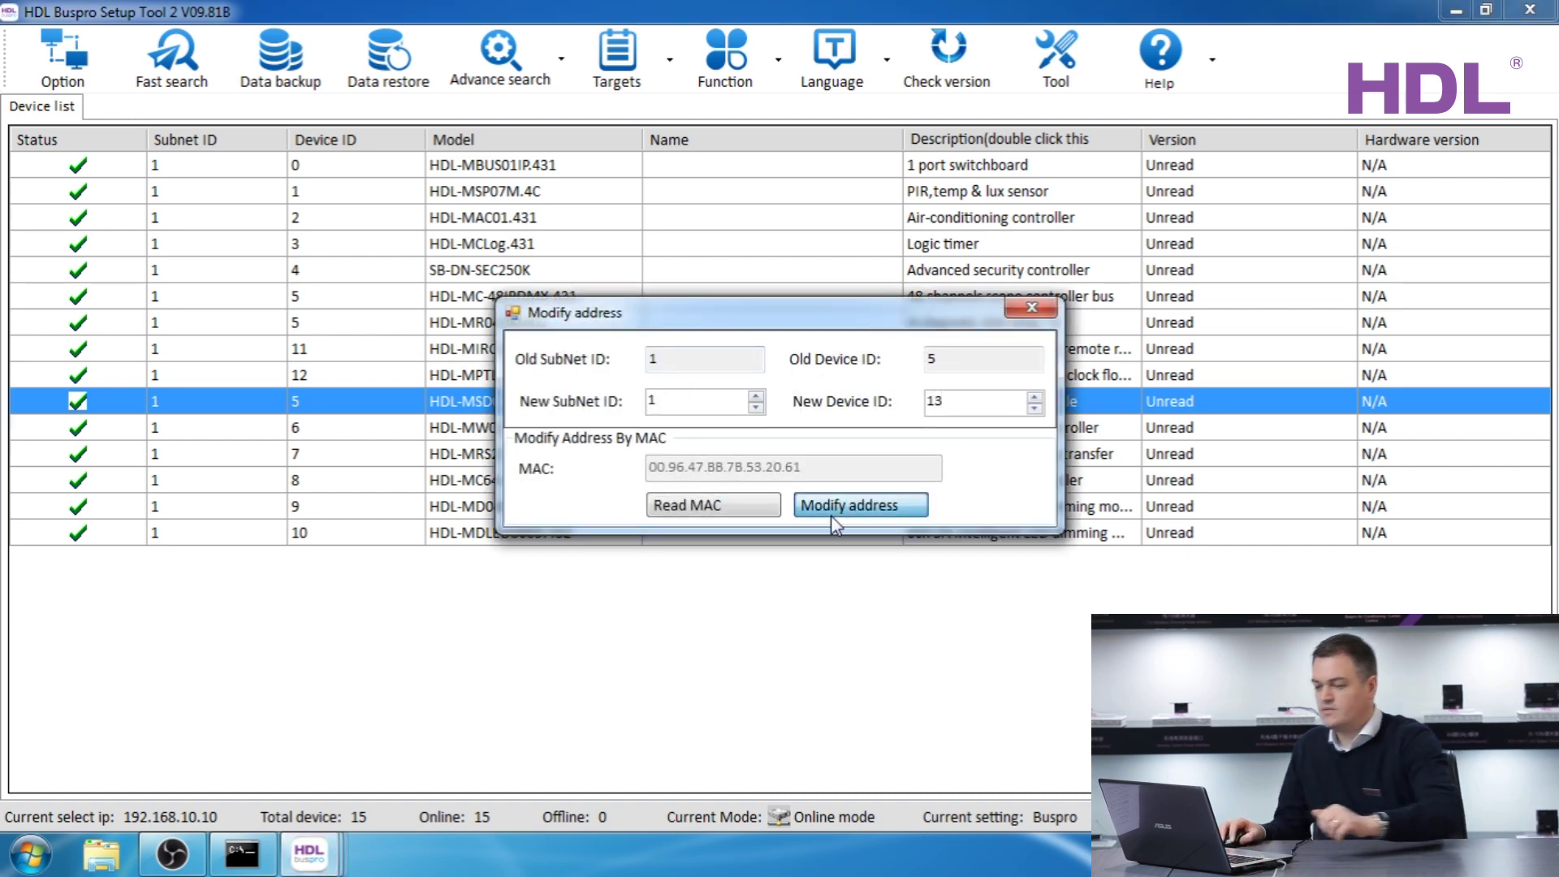
click(823, 505)
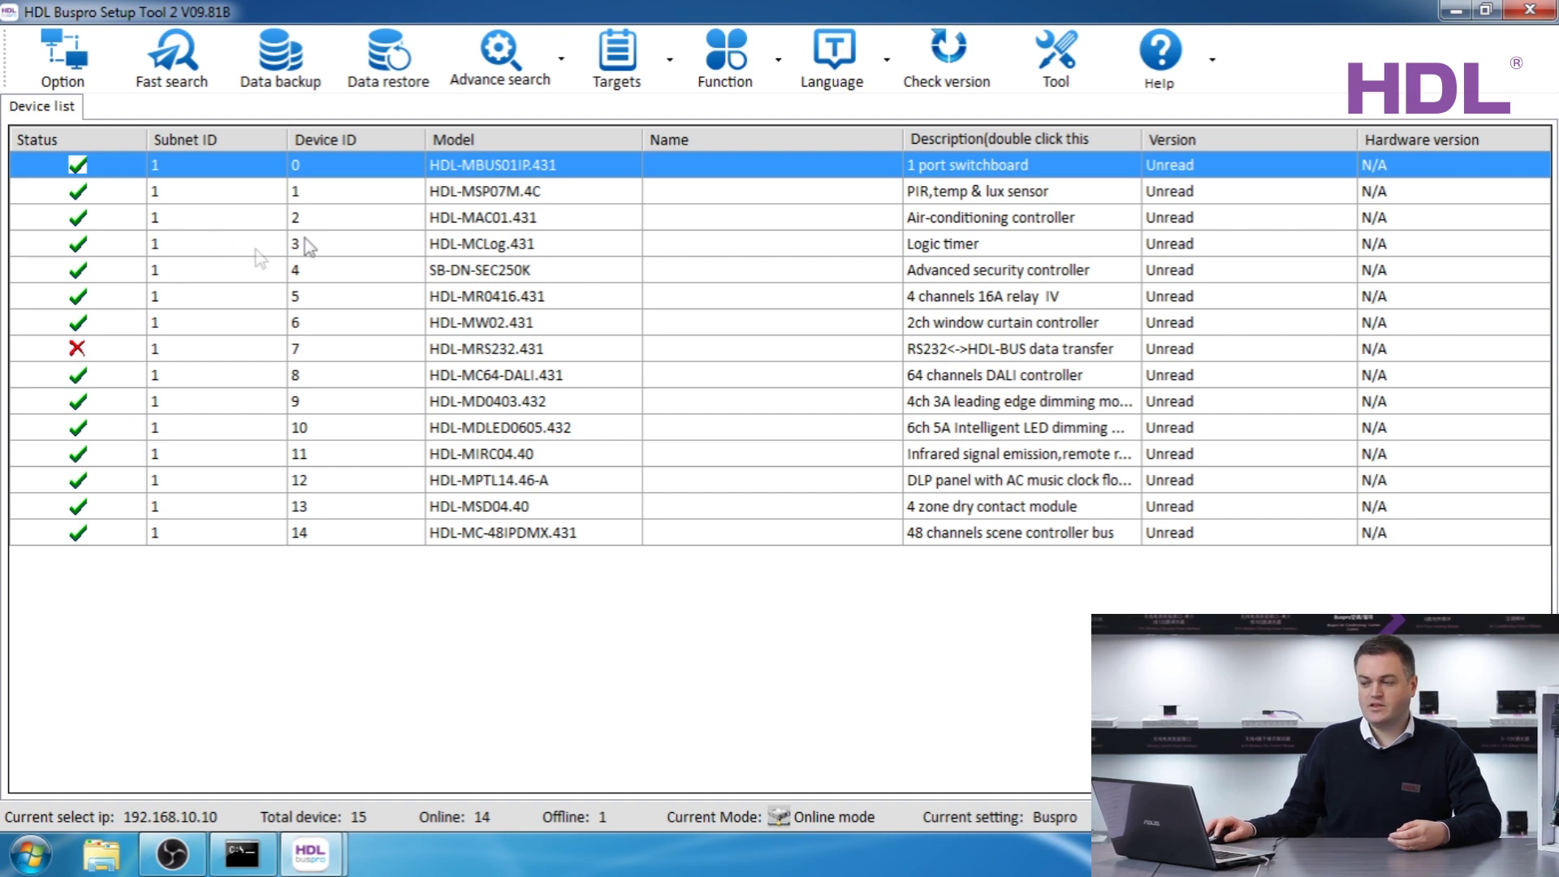
Run Fast search again and stop it once all 15 devices appear online.
click(151, 81)
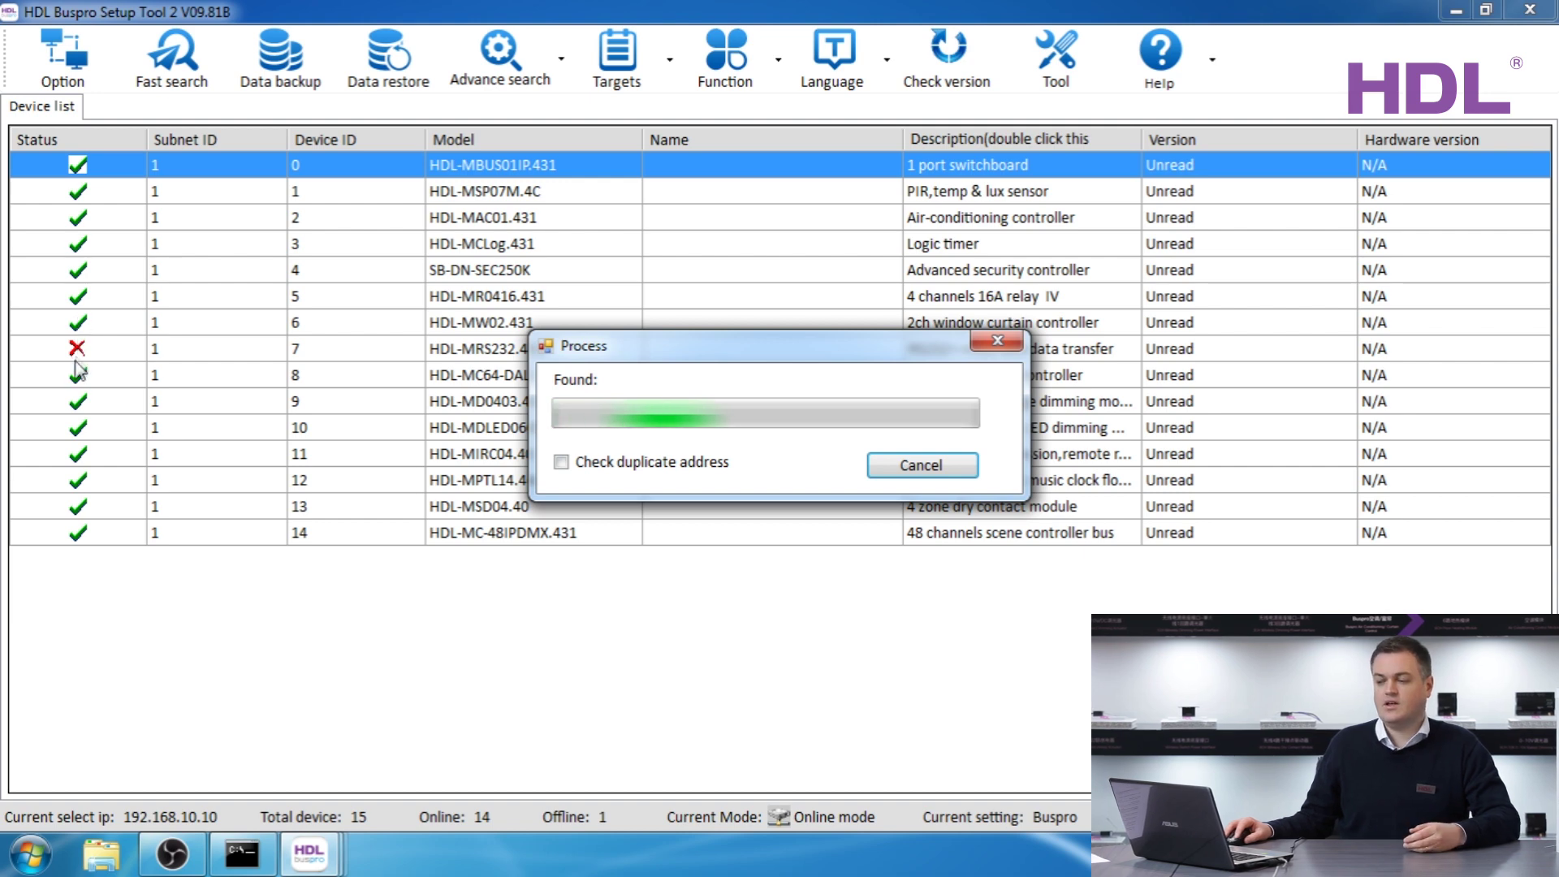
click(925, 464)
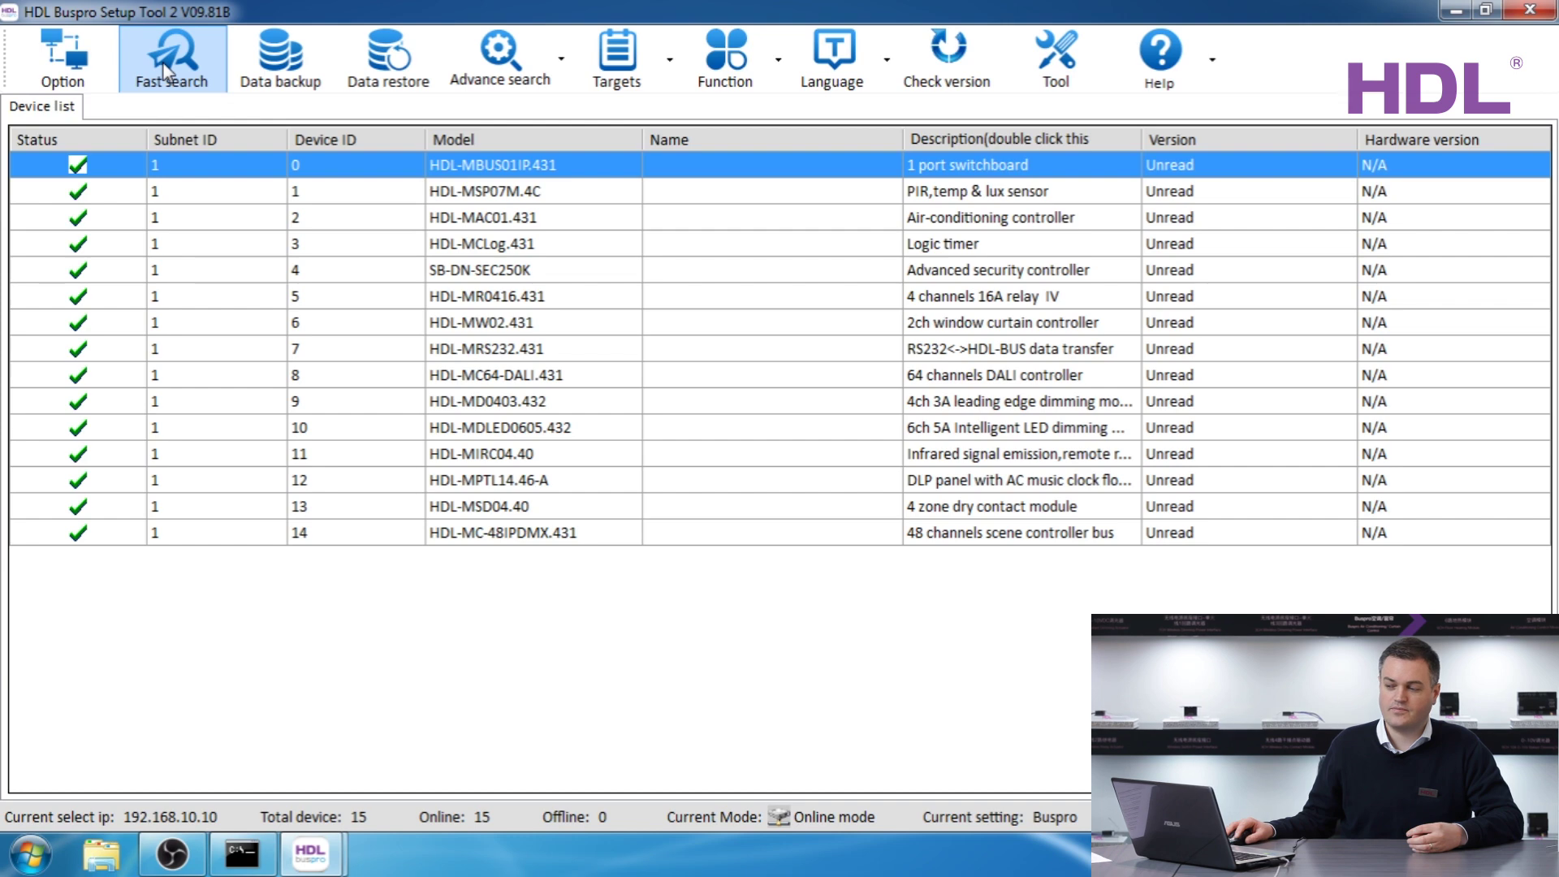
Delete all devices from the list and bring up the Advance Search settings.
right_click(315, 268)
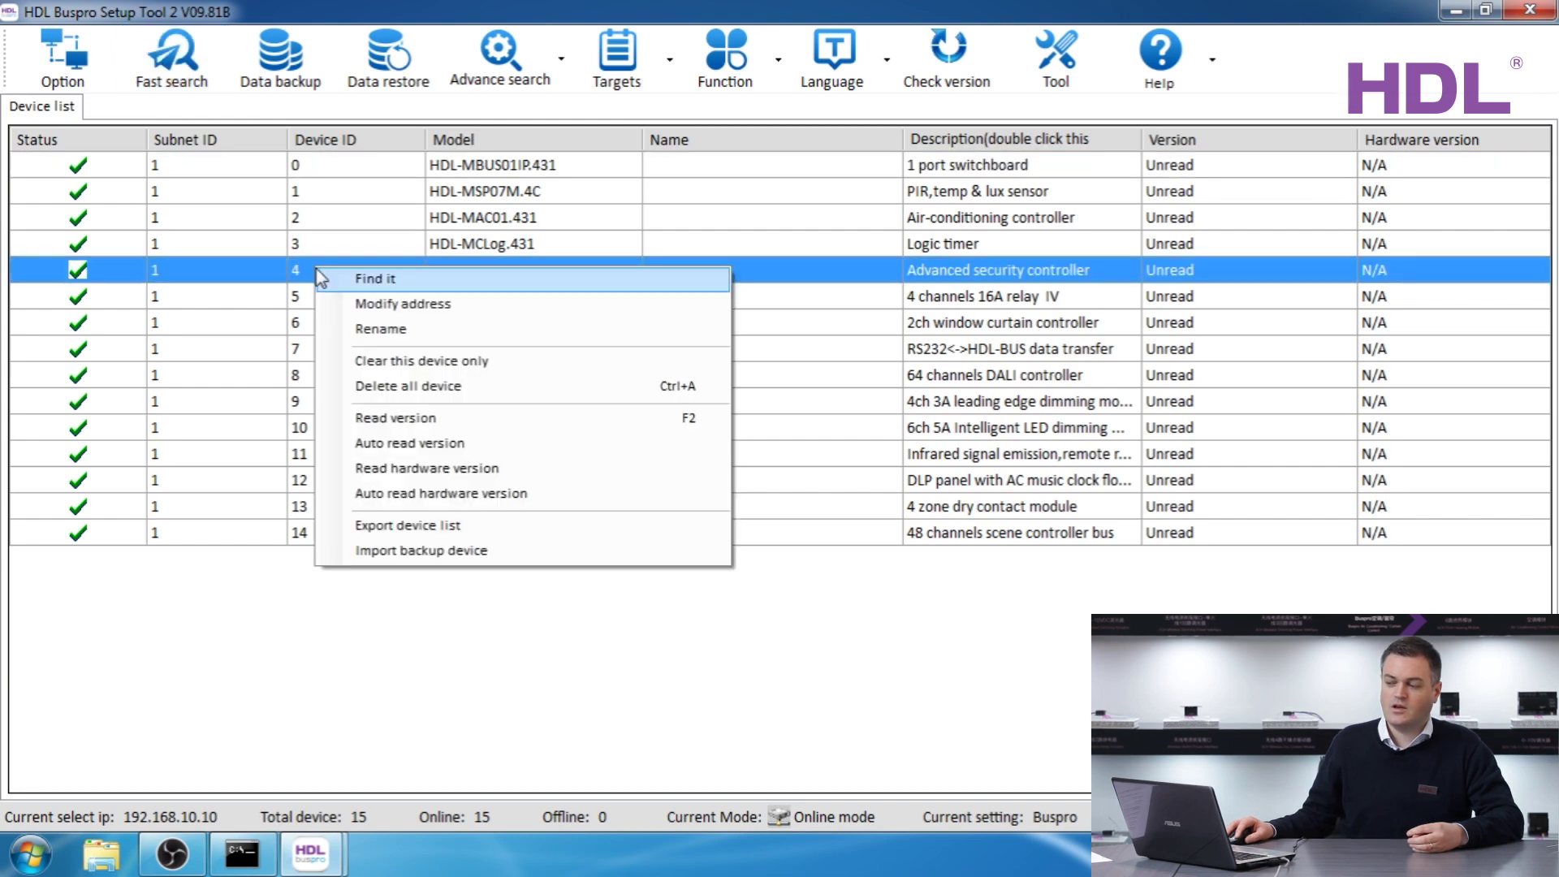
click(367, 387)
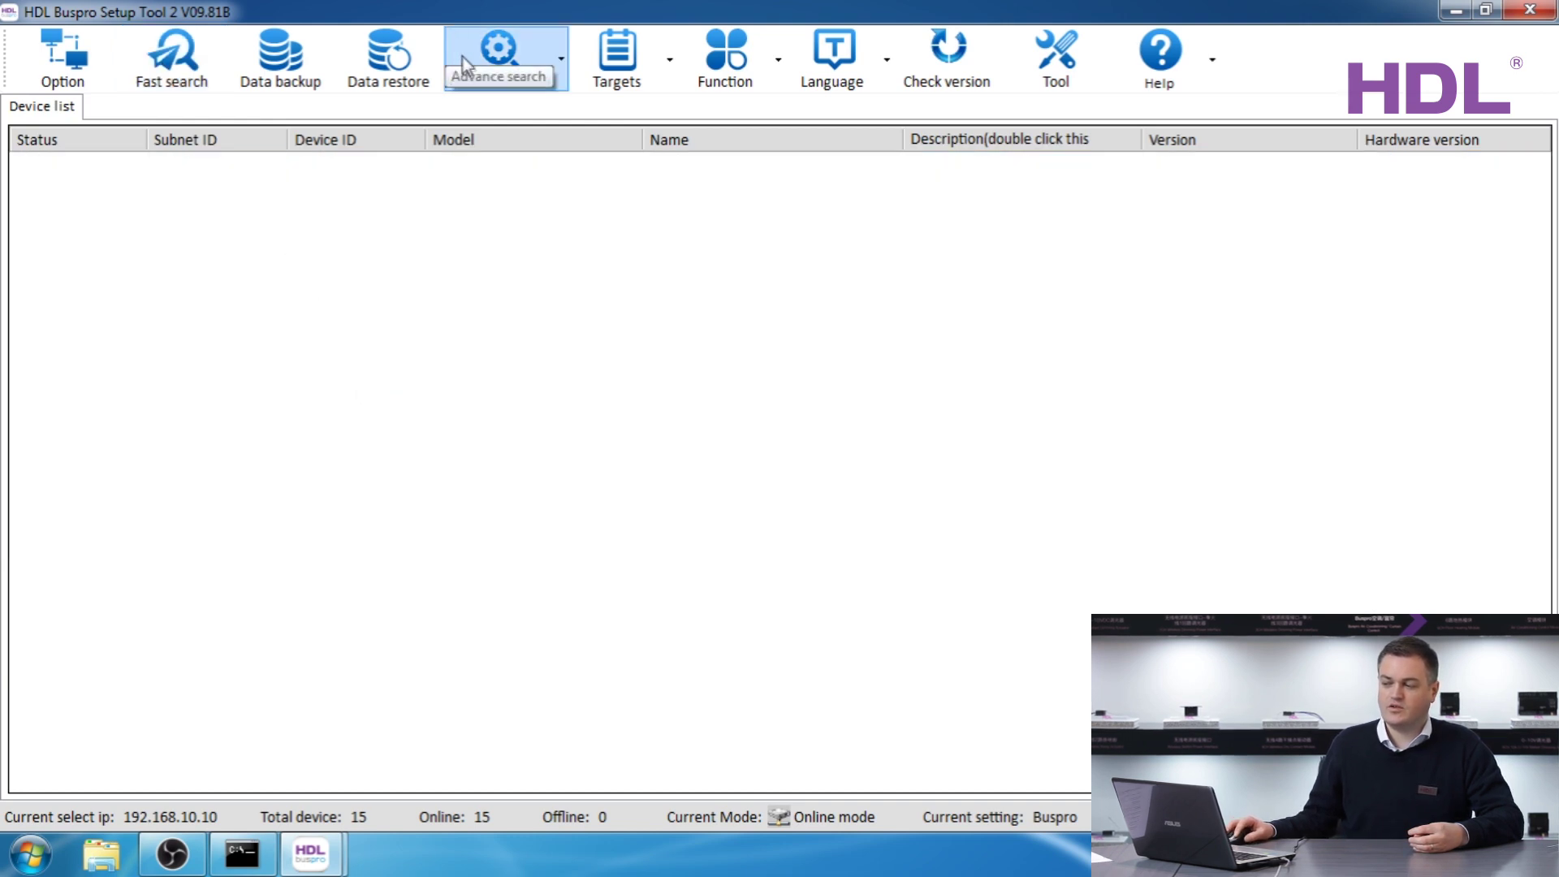
click(504, 68)
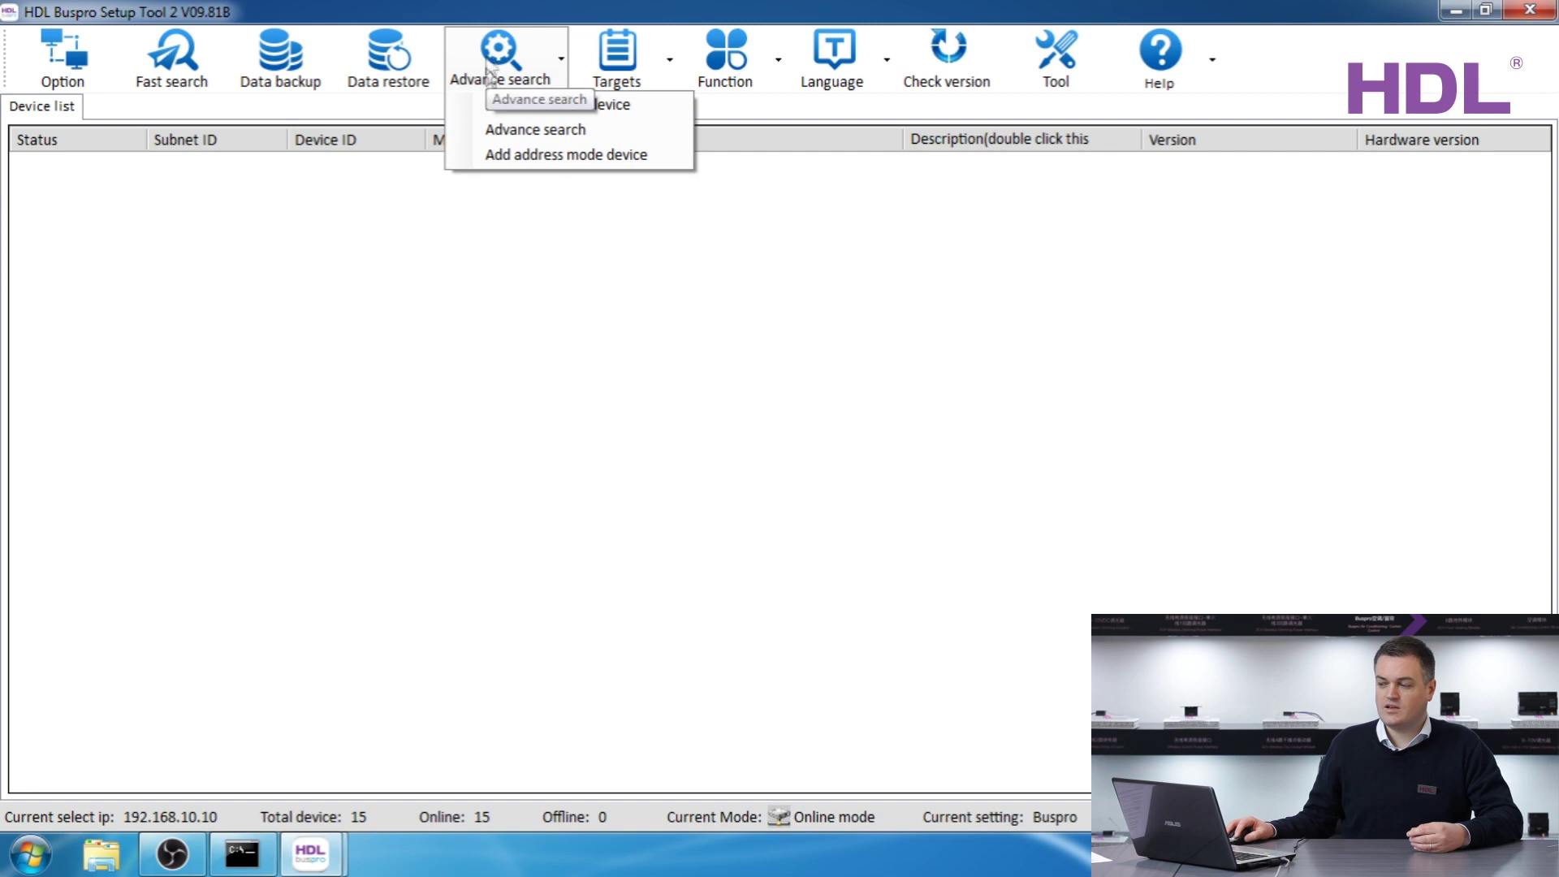
click(601, 139)
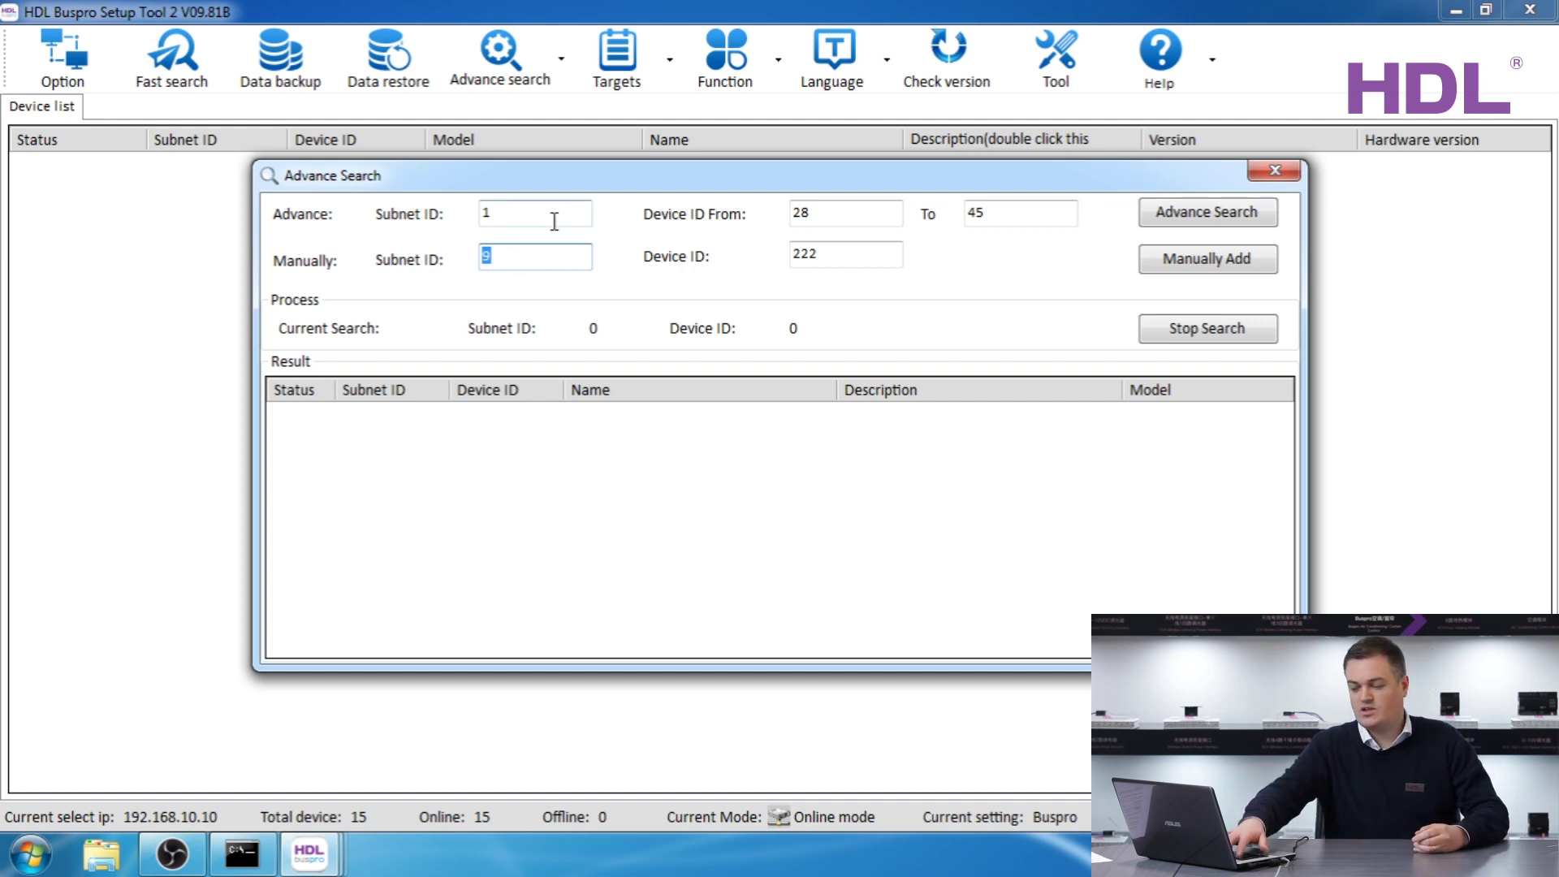
Manually add subnet 1, device 1 (the HDL-MSP07M.4C sensor) from Advance Search.
text(1)
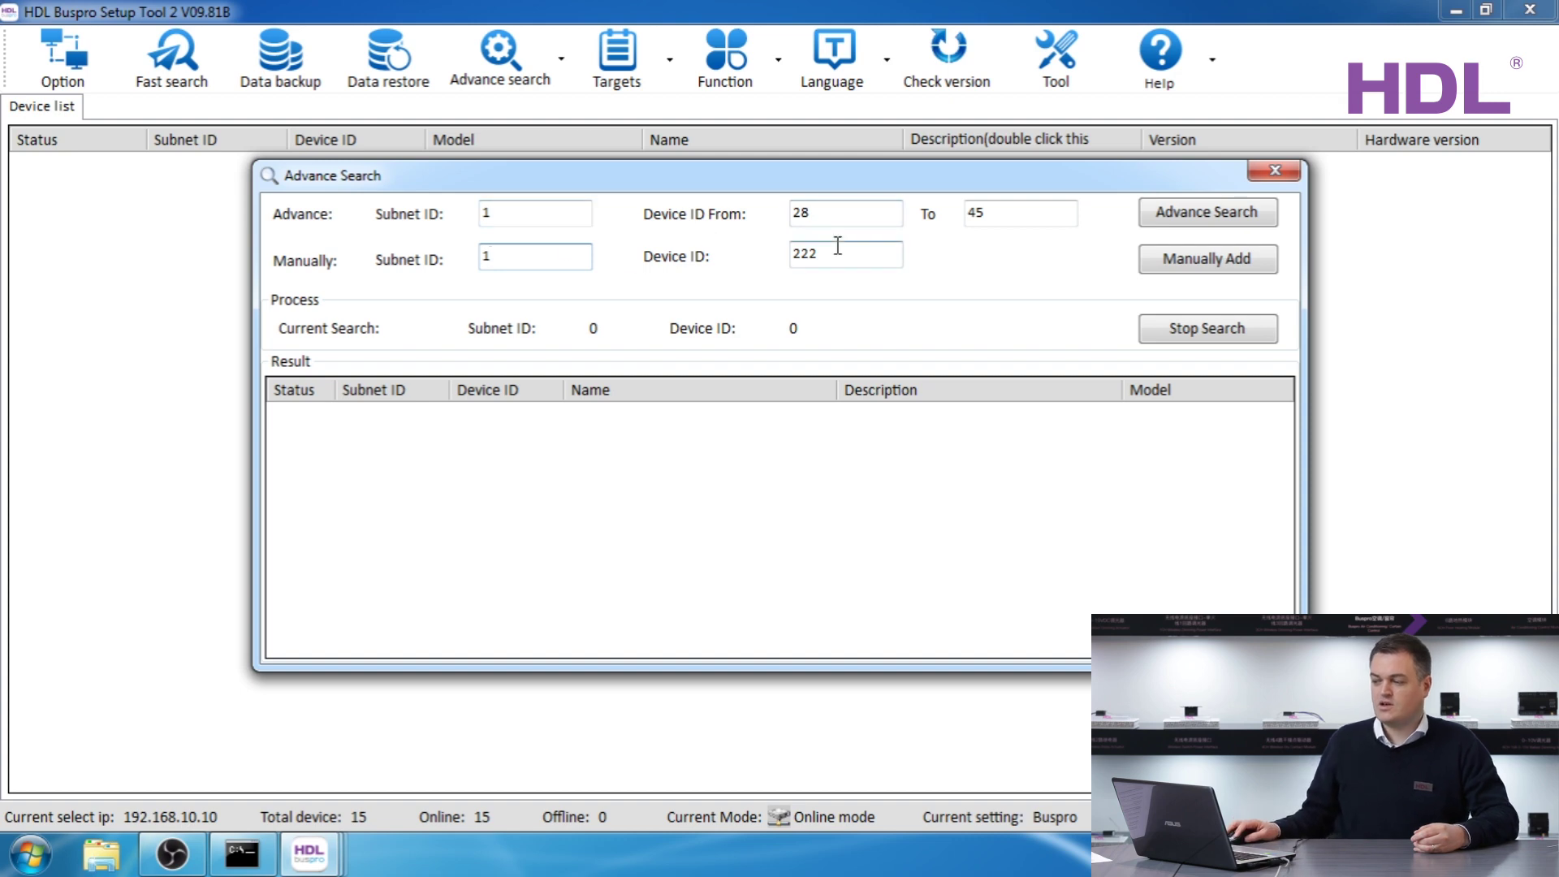
key(Tab)
text(1)
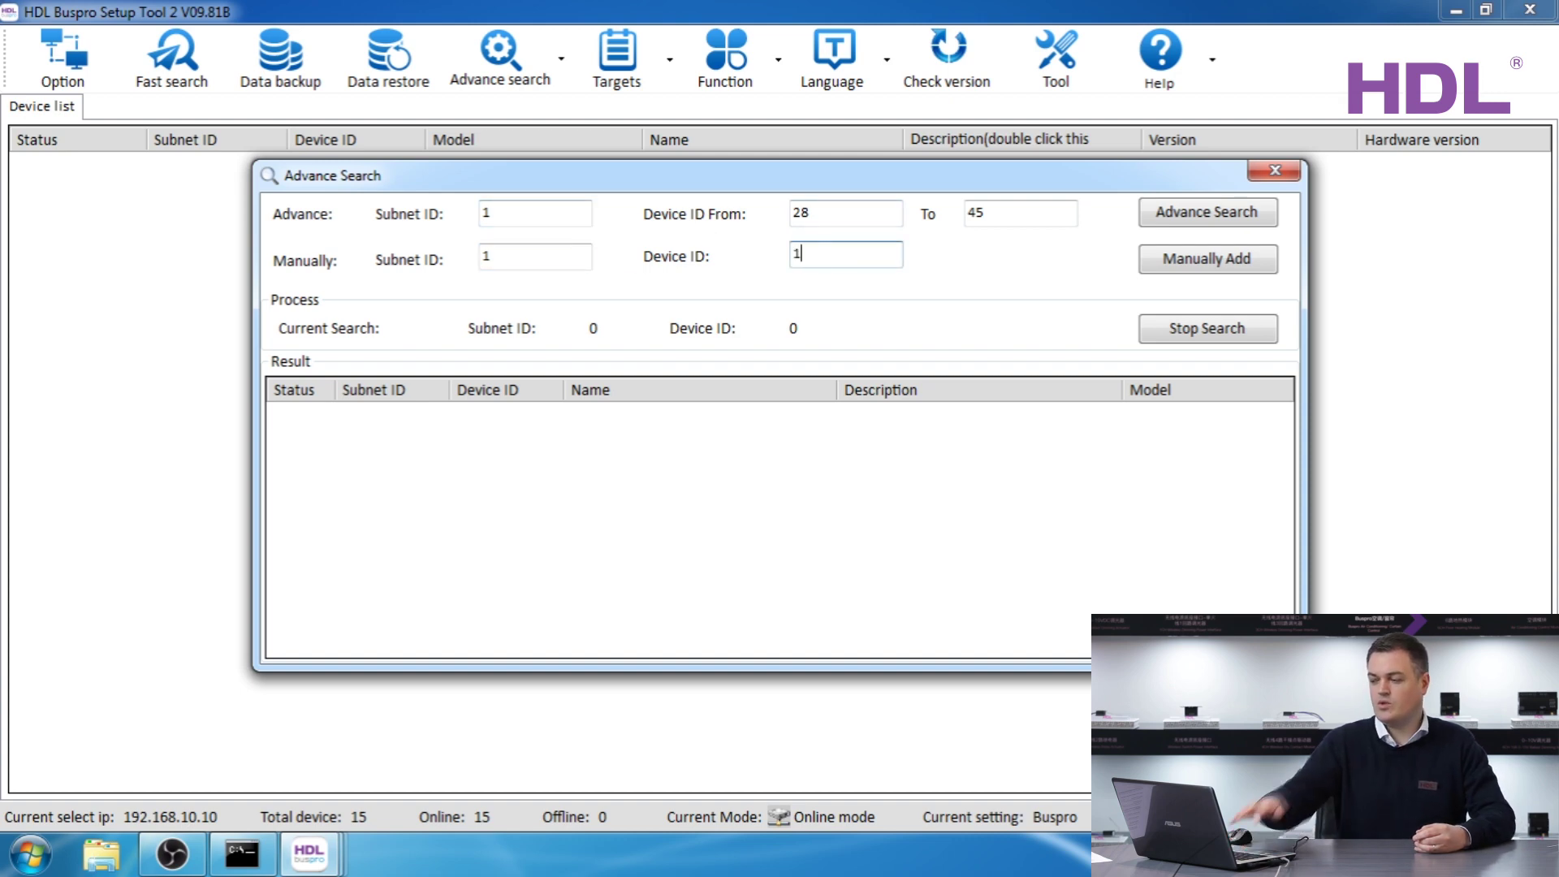
click(1170, 272)
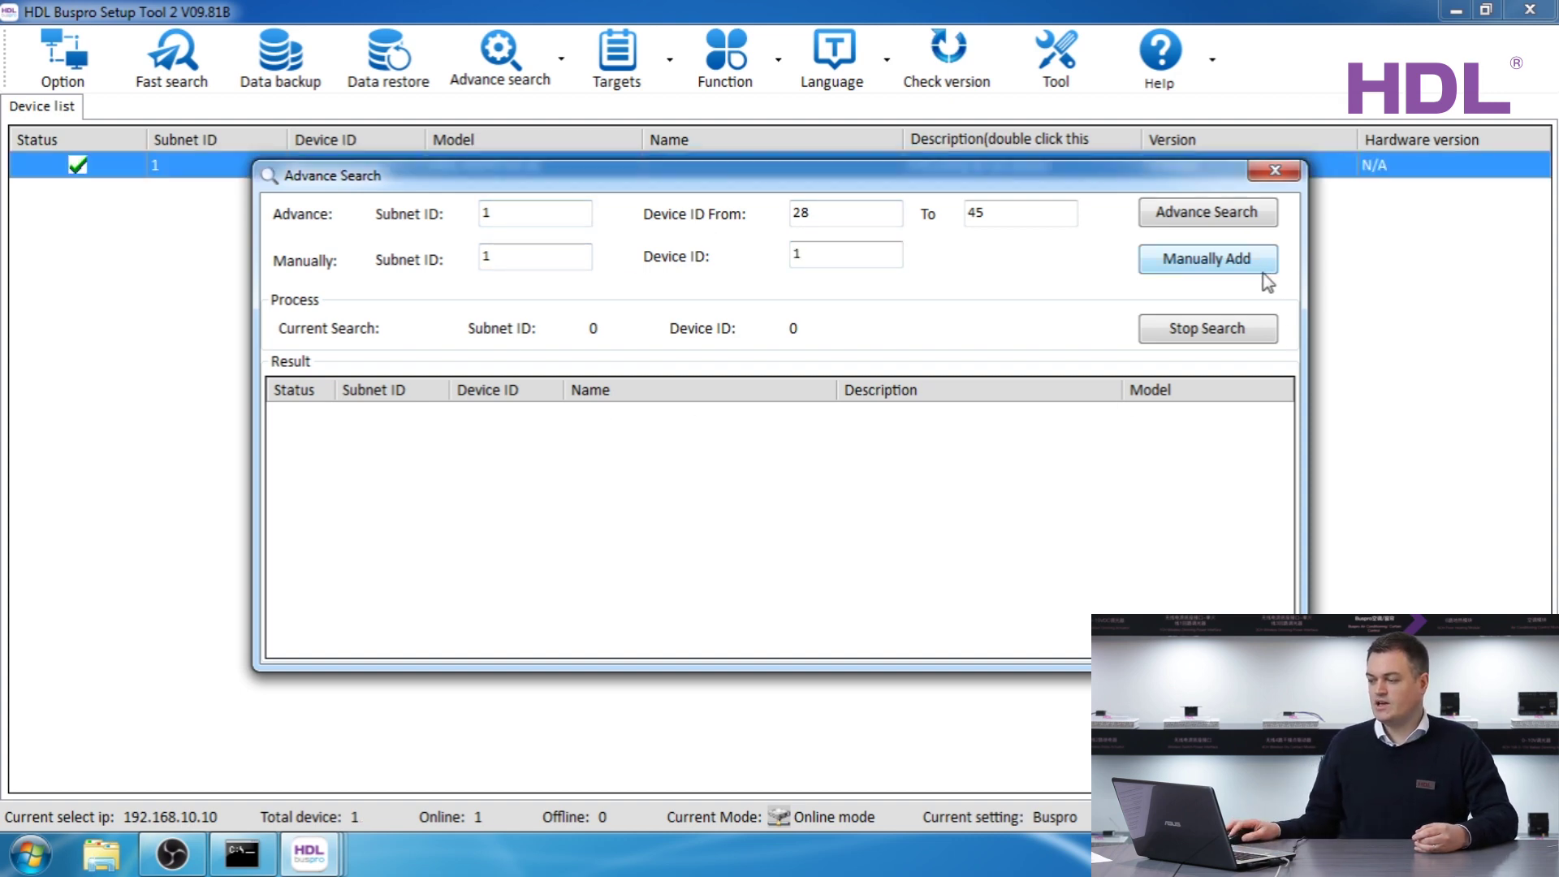
drag(654, 169, 650, 255)
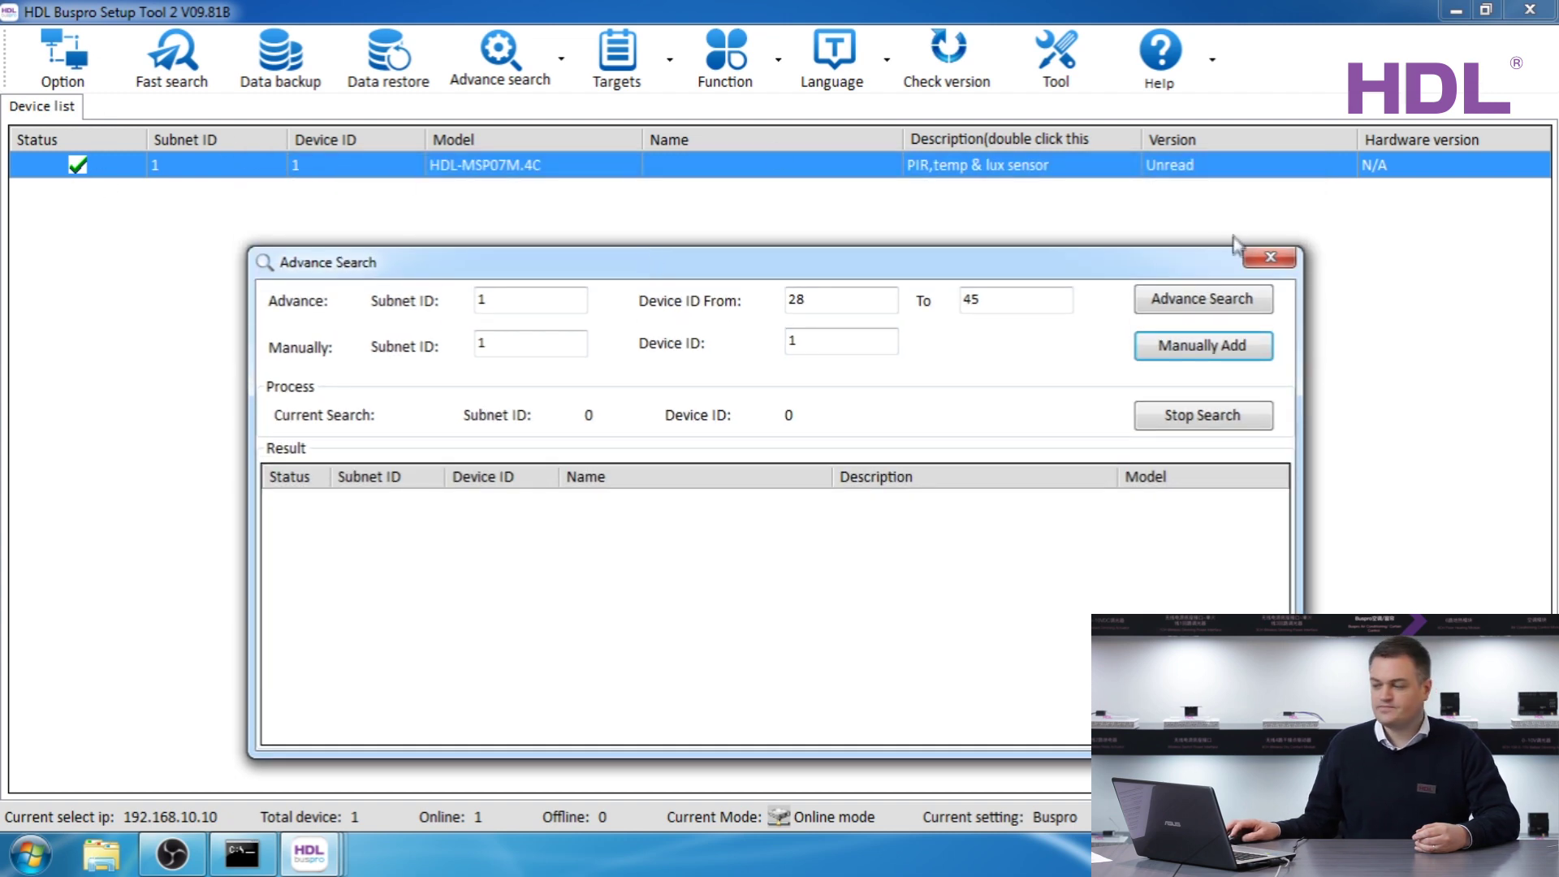
Advance-search subnet 1 for device IDs 2 to 14, review the results, then close the window.
drag(808, 302, 771, 277)
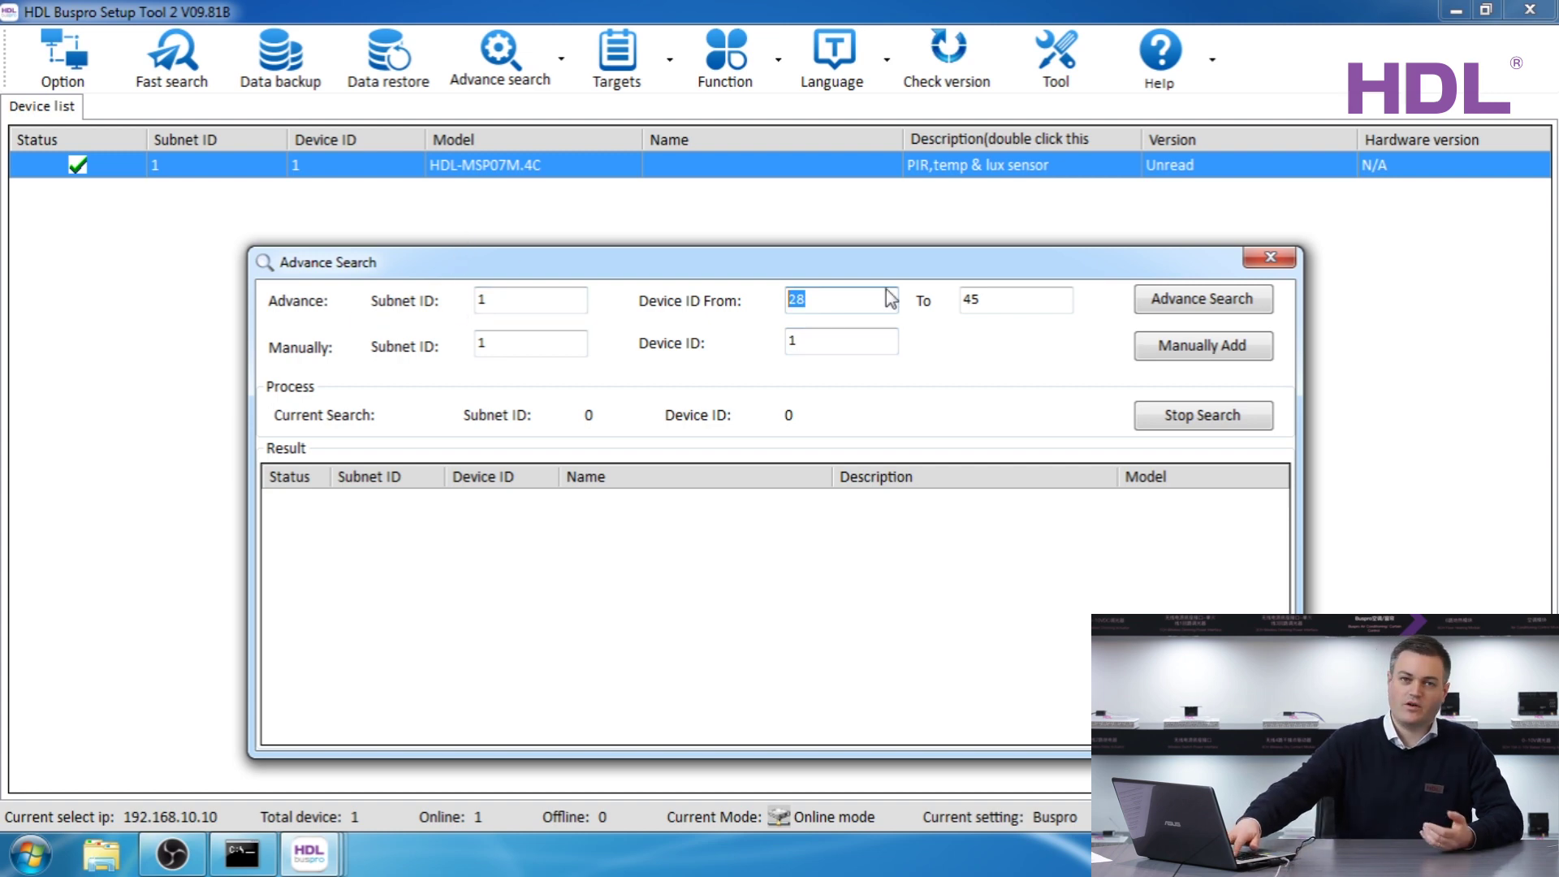
text(2)
double_click(1024, 301)
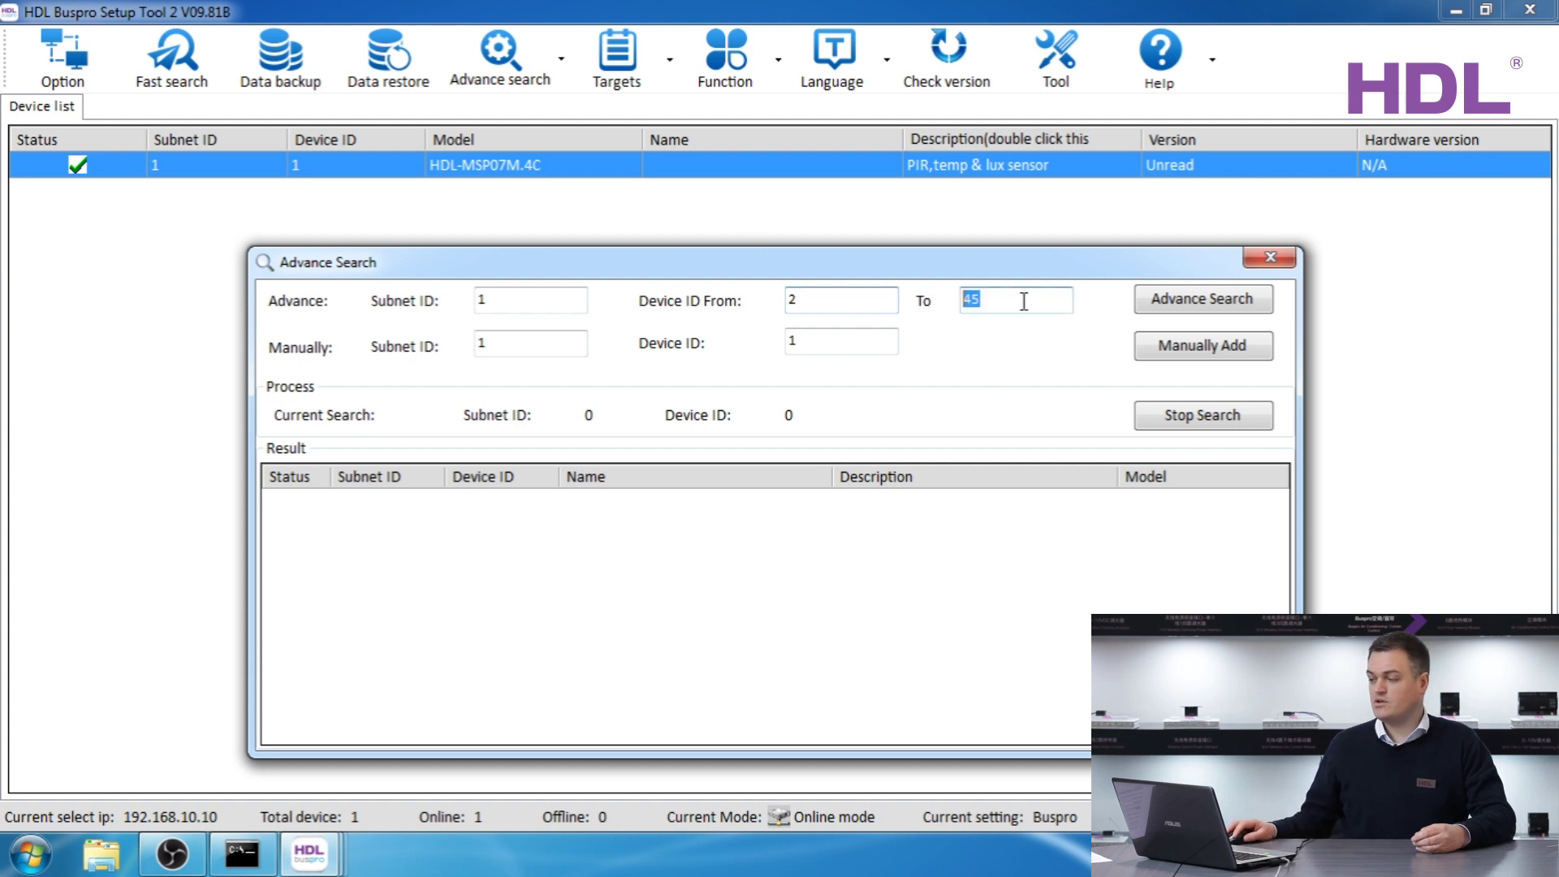
text(14)
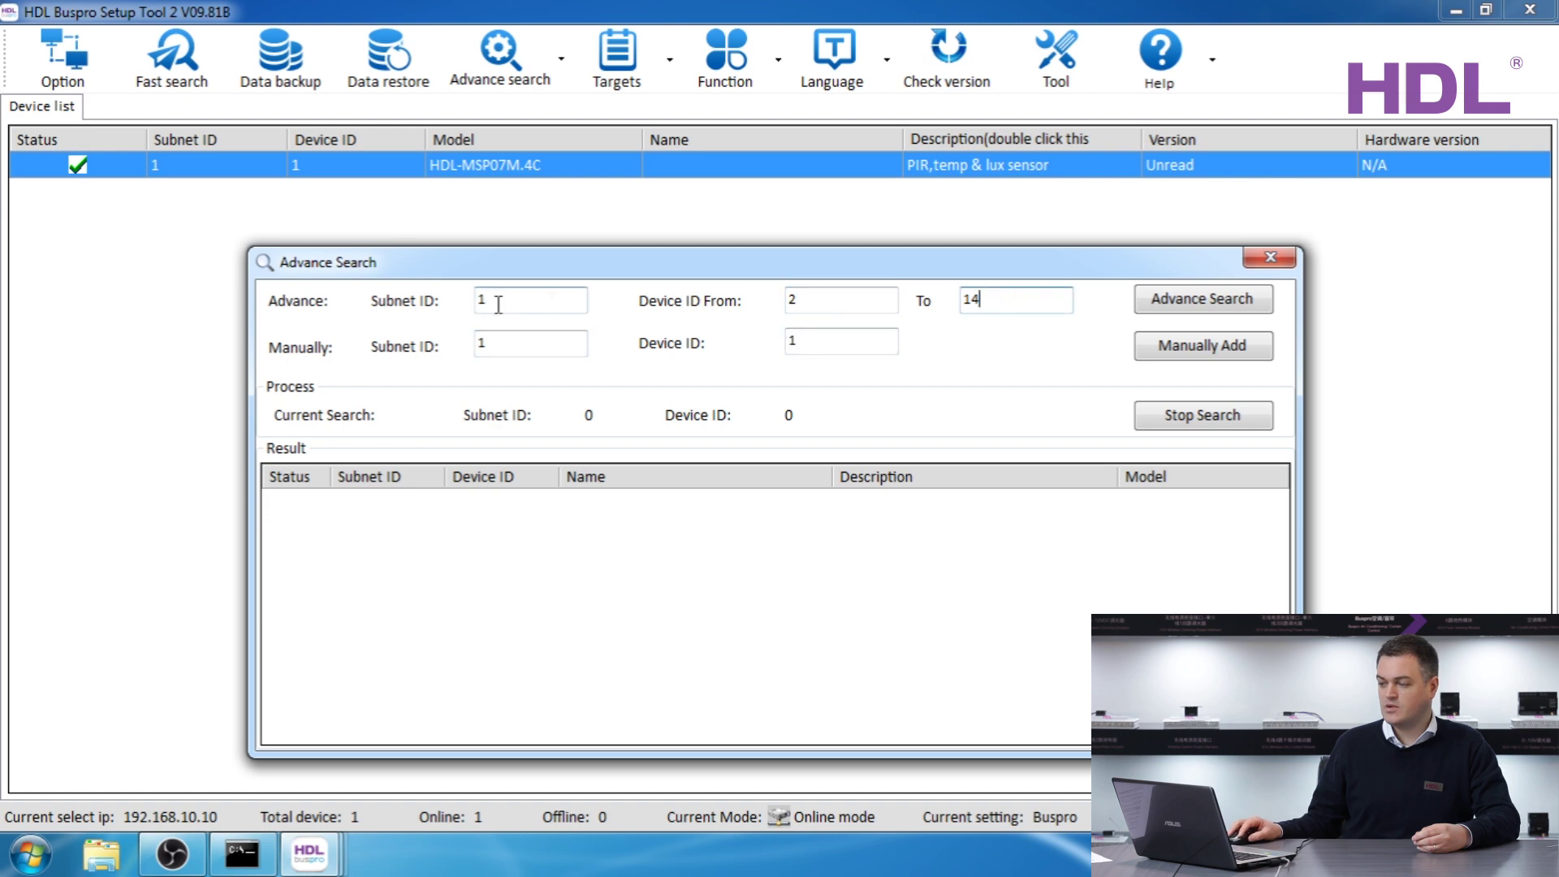
click(1174, 303)
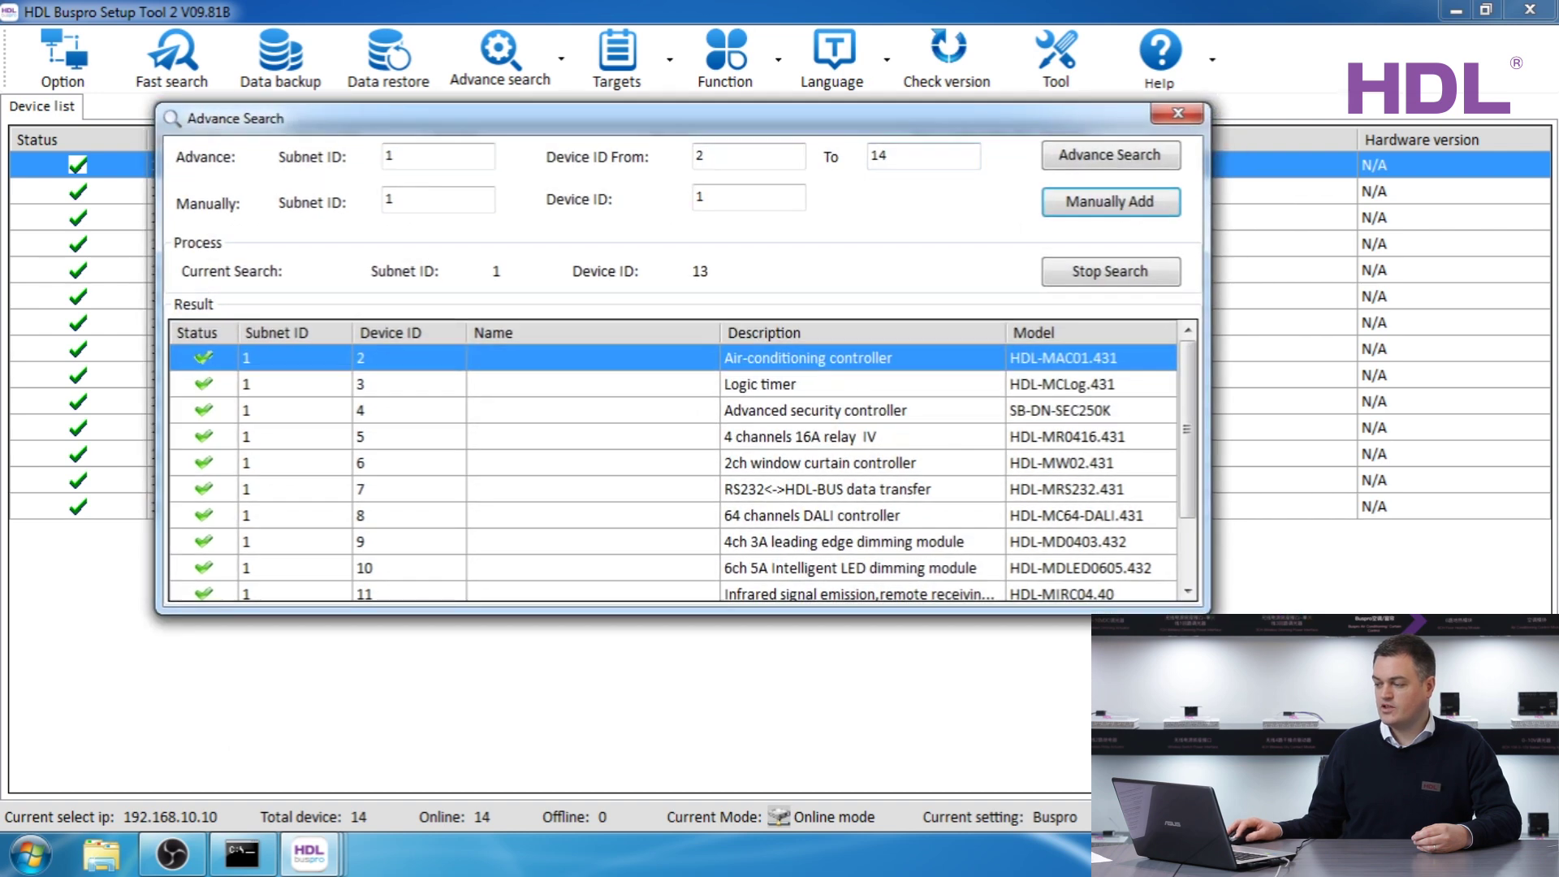
drag(1206, 612, 1309, 826)
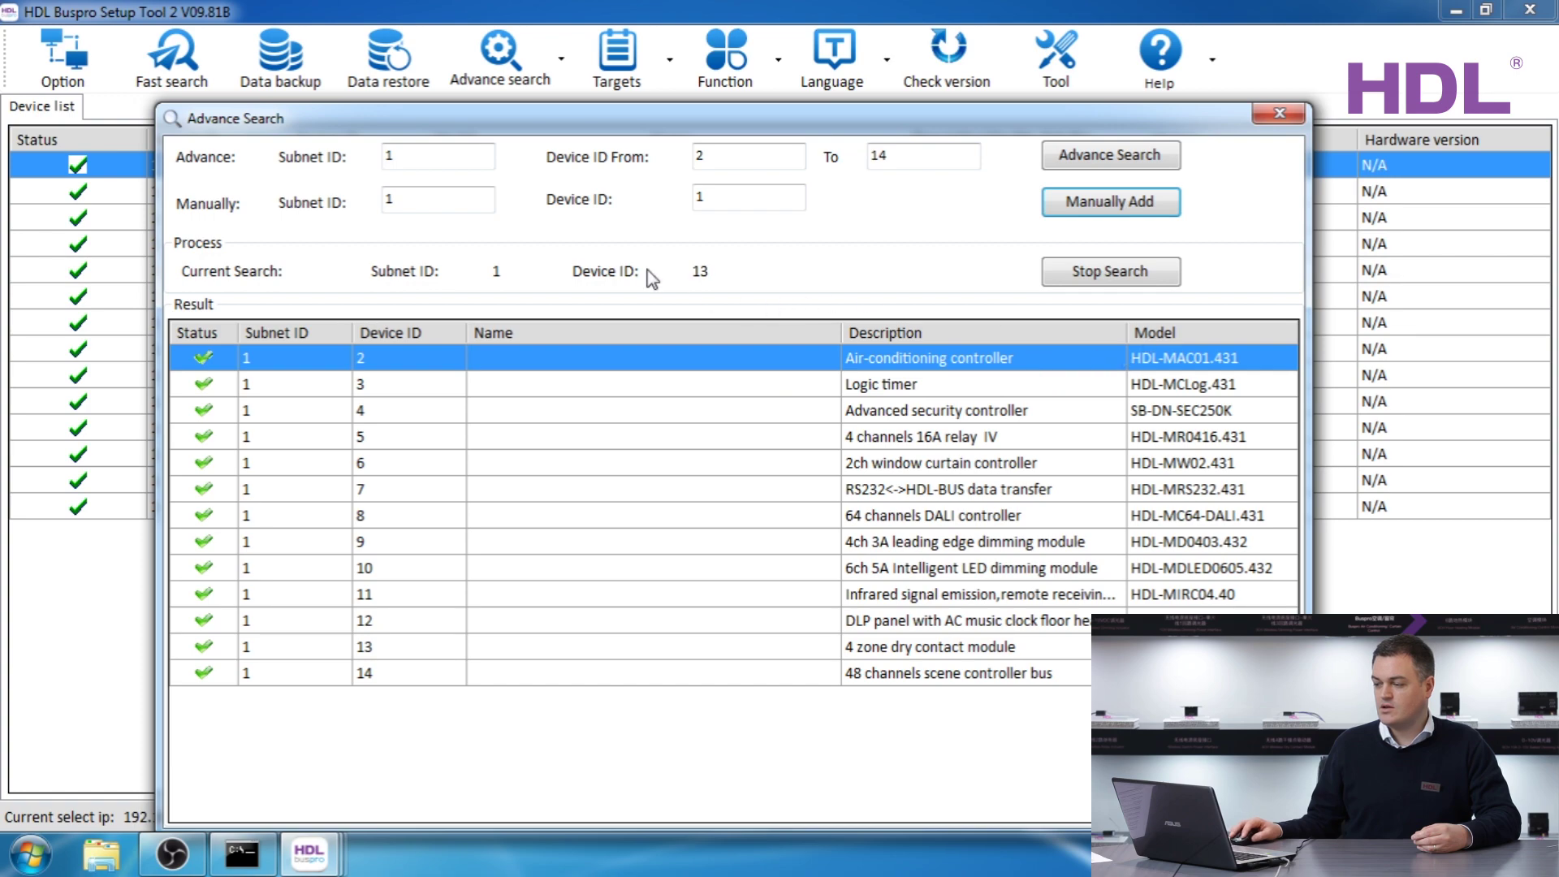
click(1281, 118)
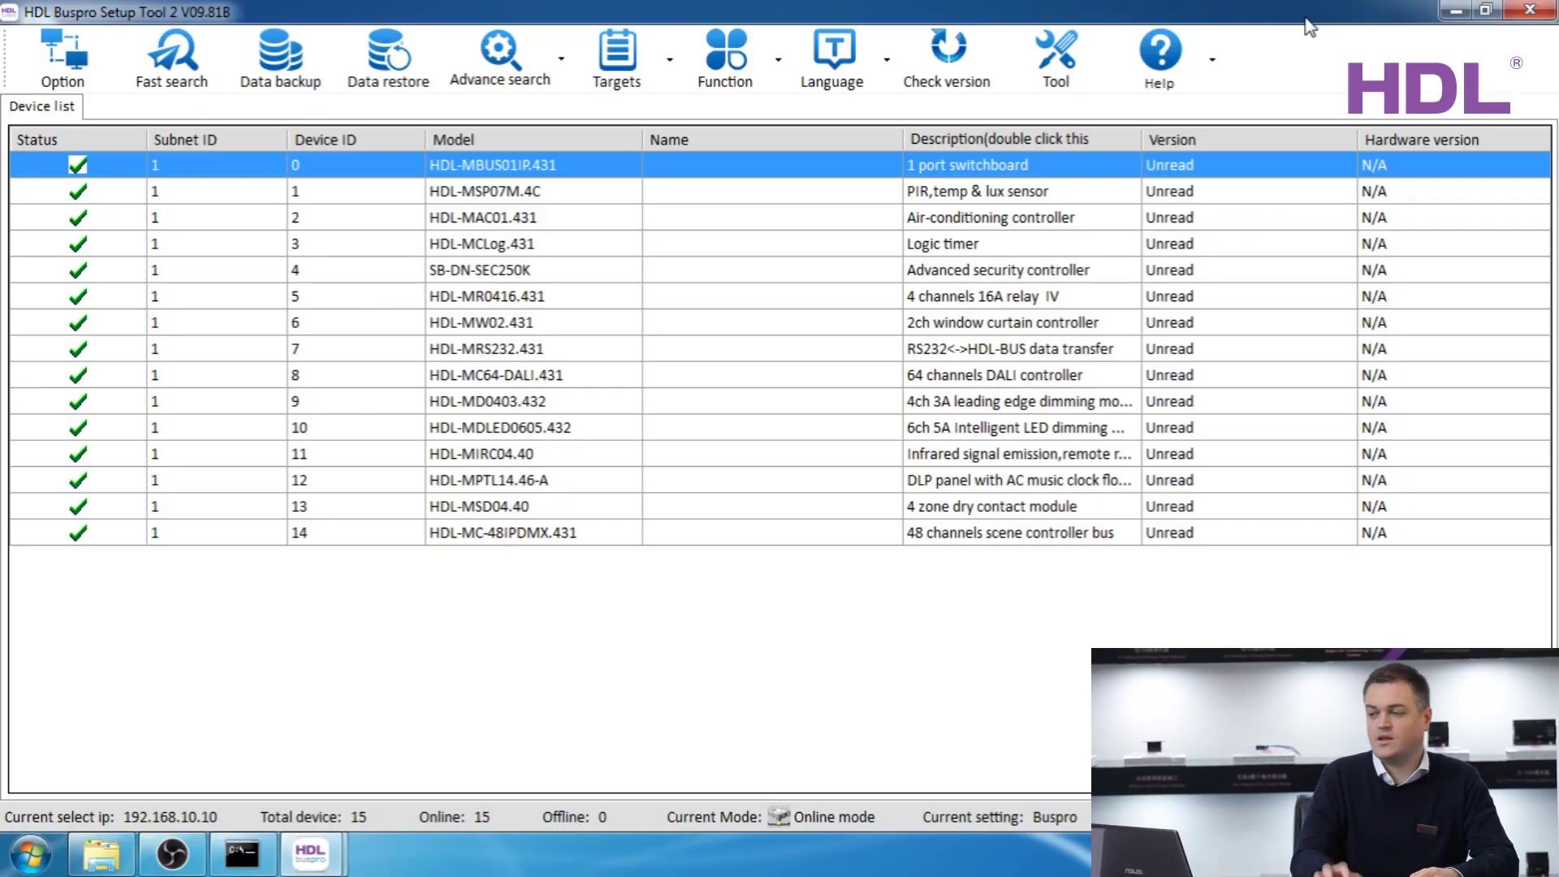
Open the Data backup window with every listed device ticked.
click(256, 71)
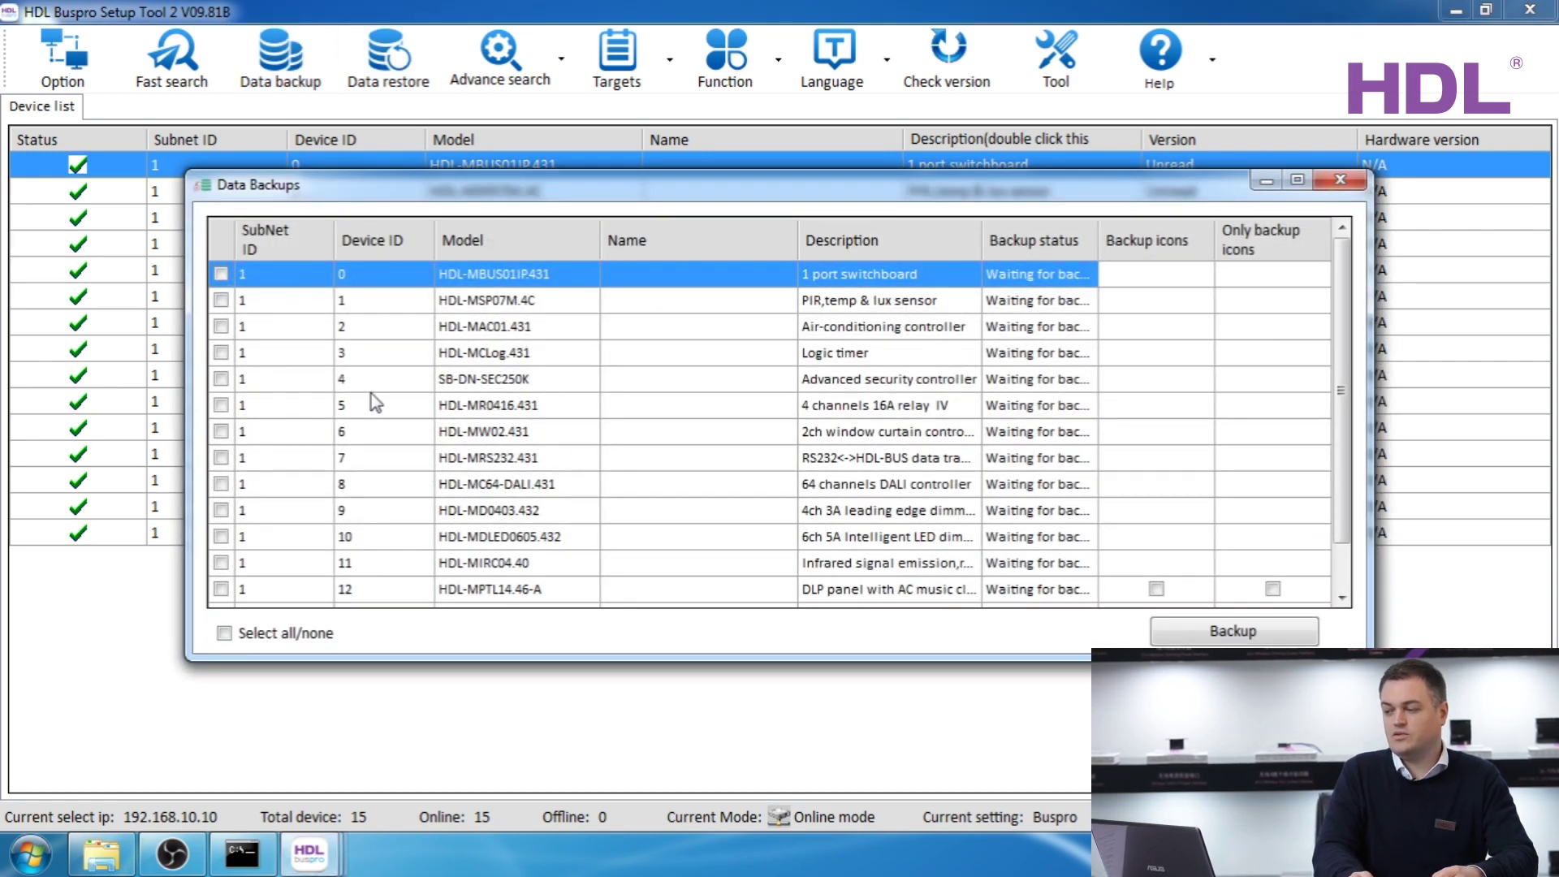
Back up only the air-conditioning controller (ID 2) and the 4-channel relay (ID 5).
click(227, 636)
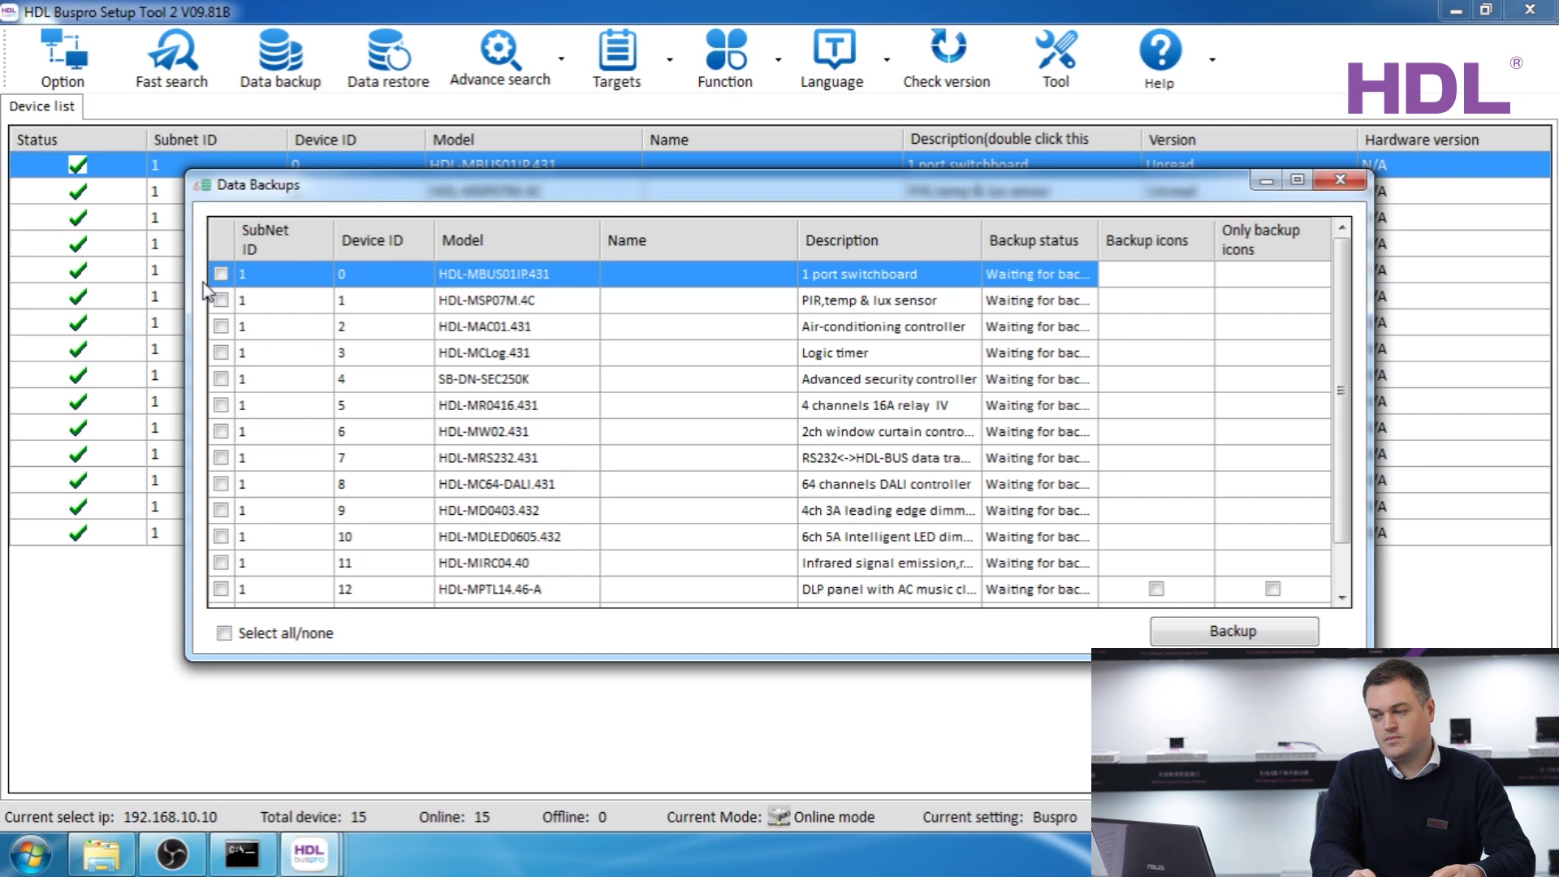
click(222, 327)
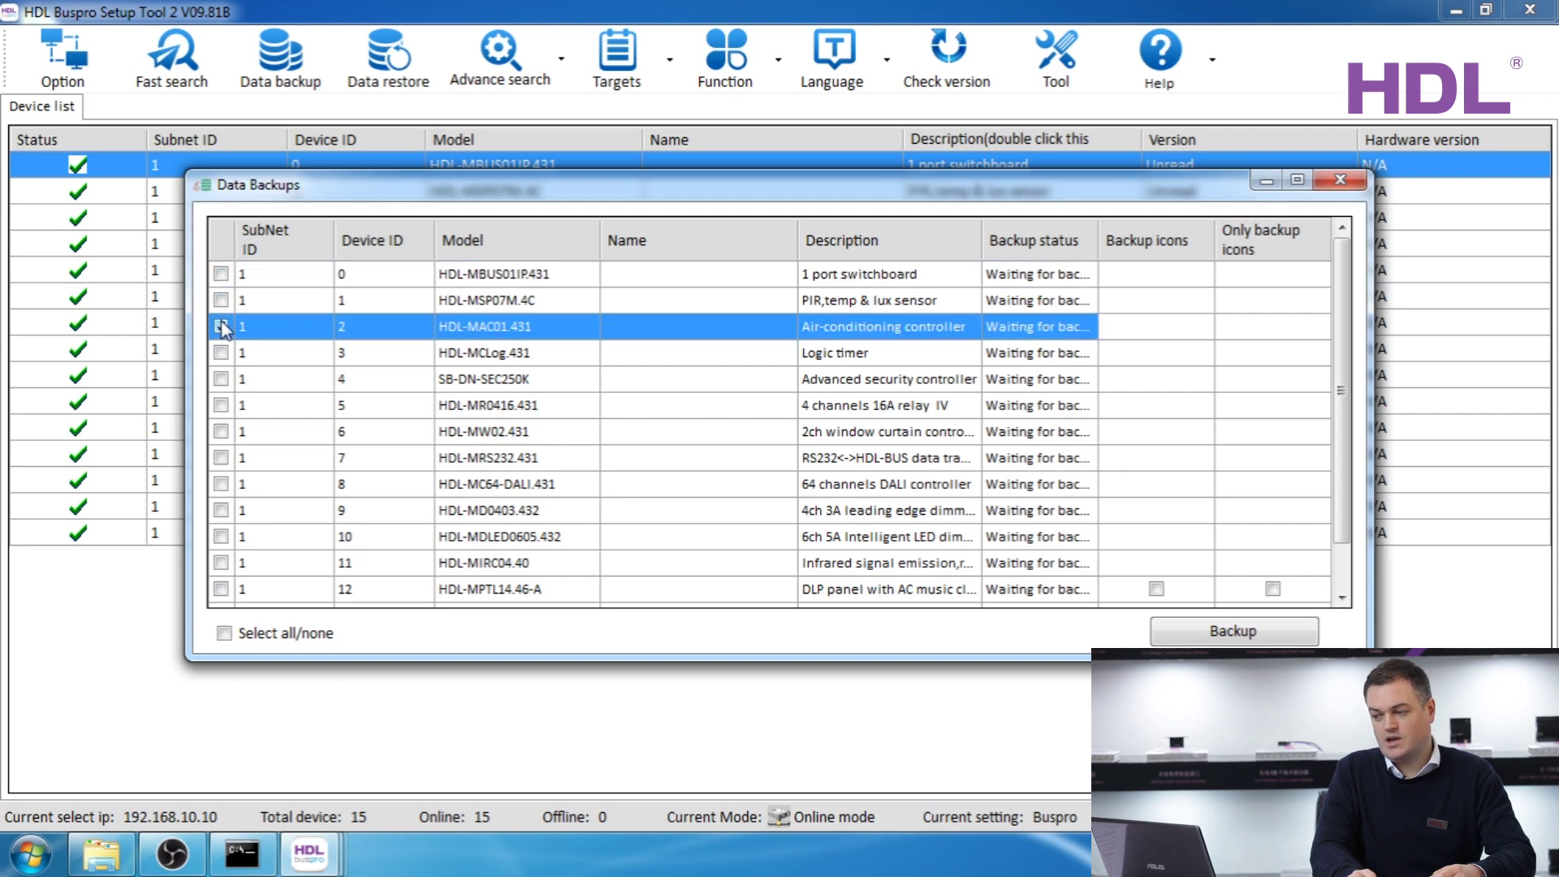
click(220, 406)
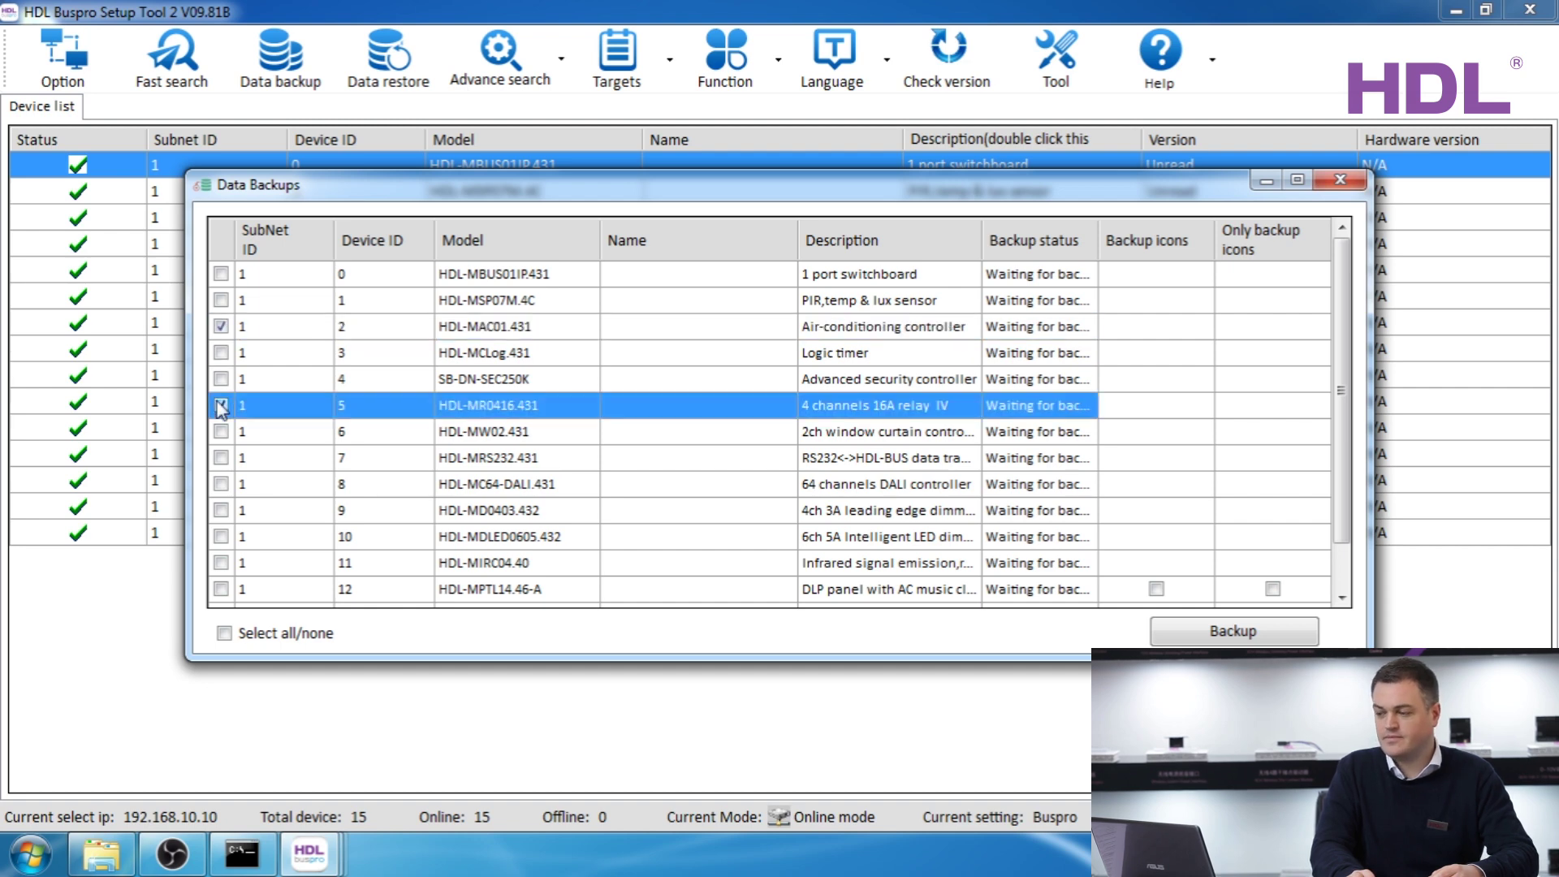
click(221, 406)
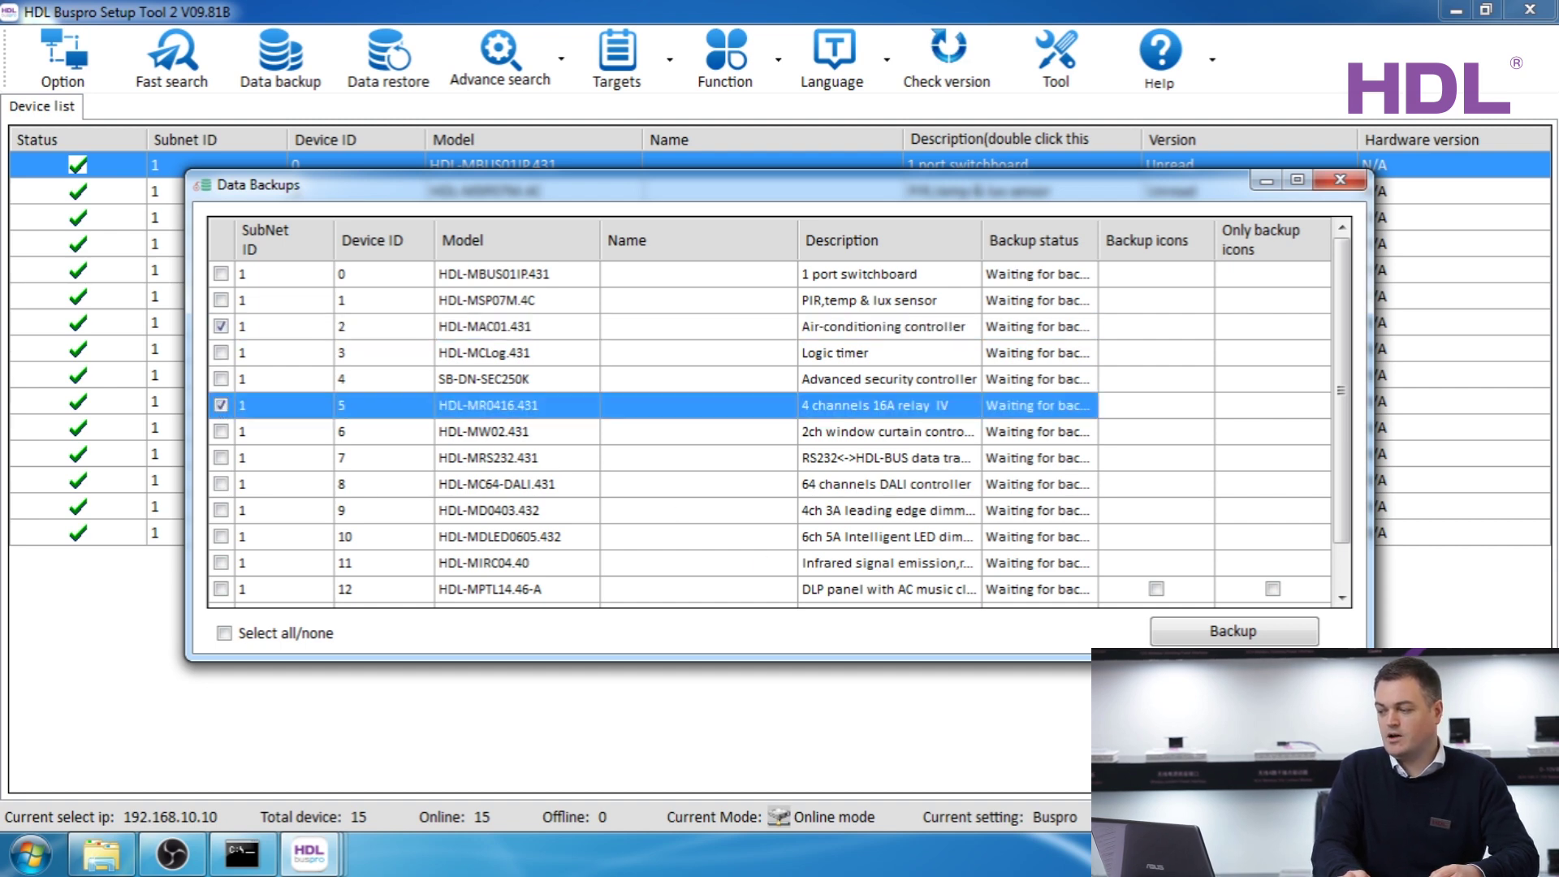
click(1233, 631)
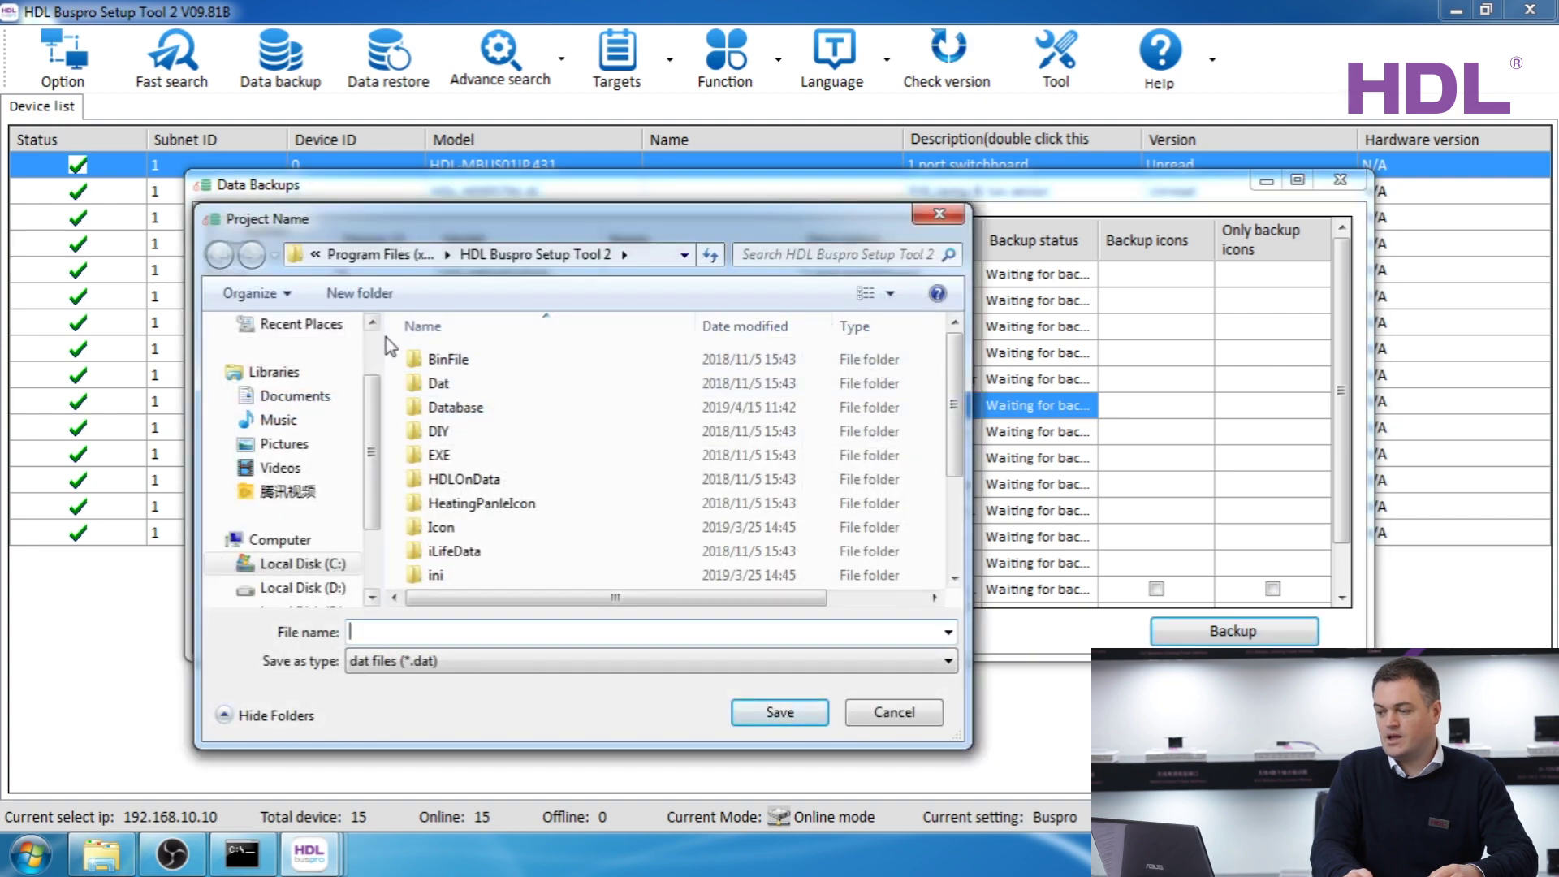
Create and open a new 'Backup Example' folder on the Desktop.
scroll(349, 349, up, 2)
click(320, 350)
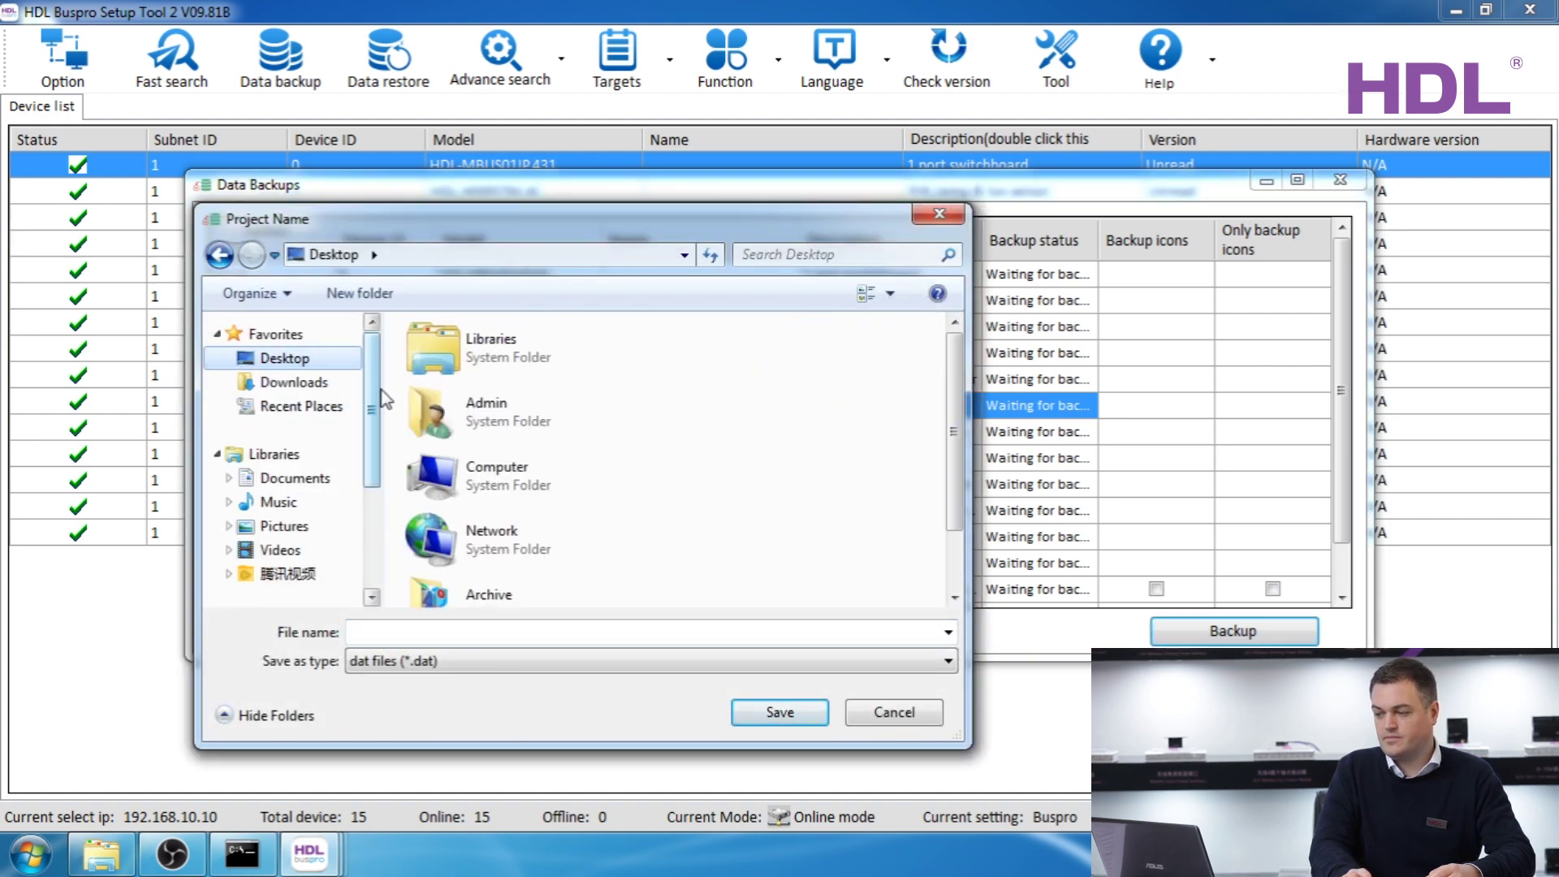
click(358, 294)
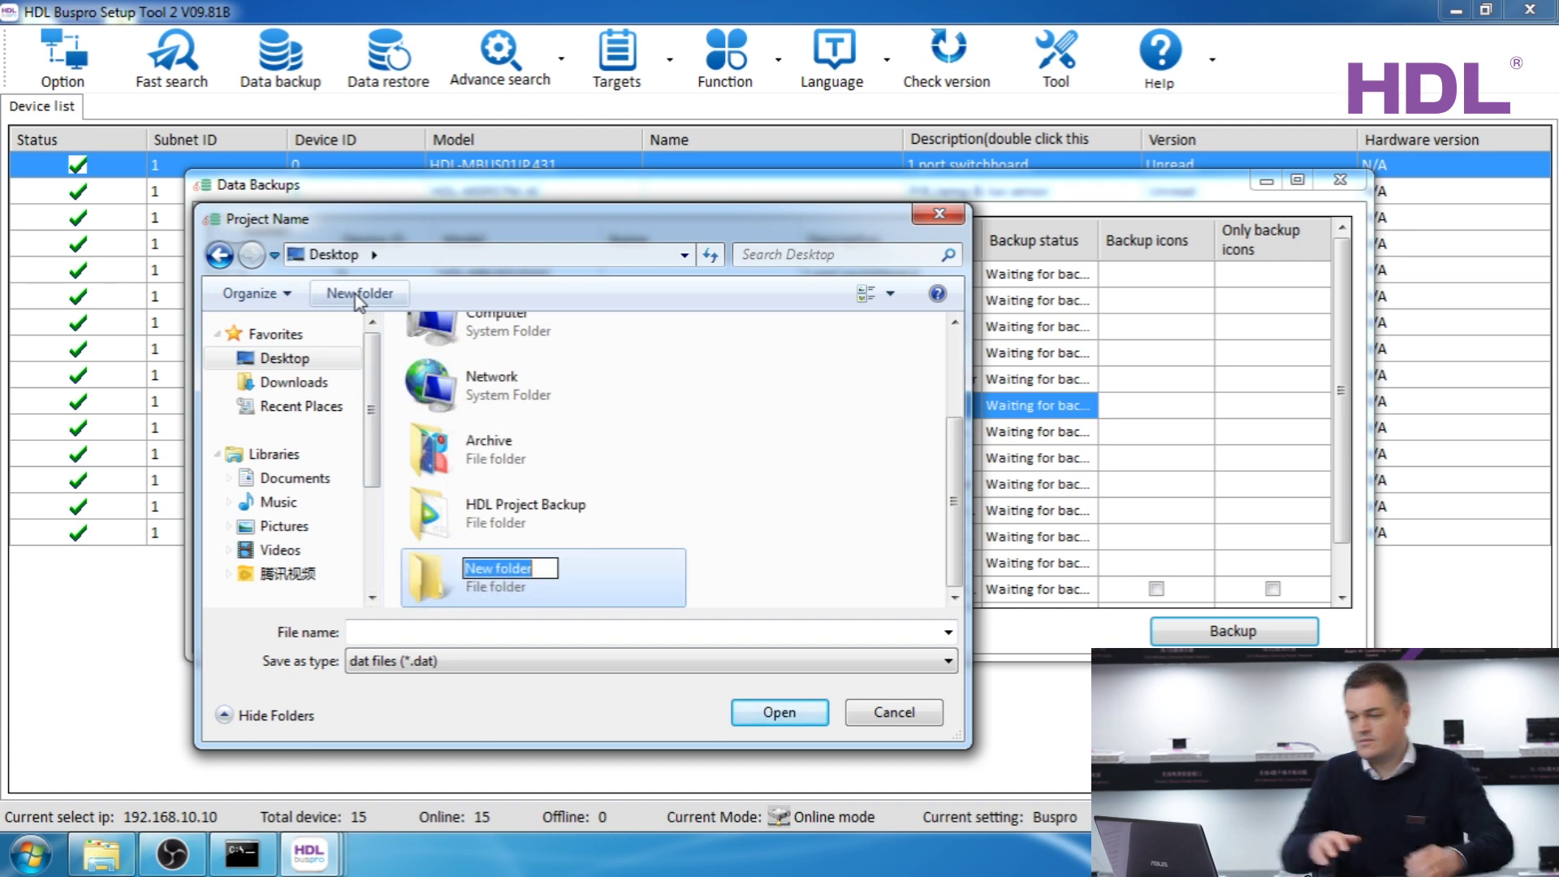
text(Backu)
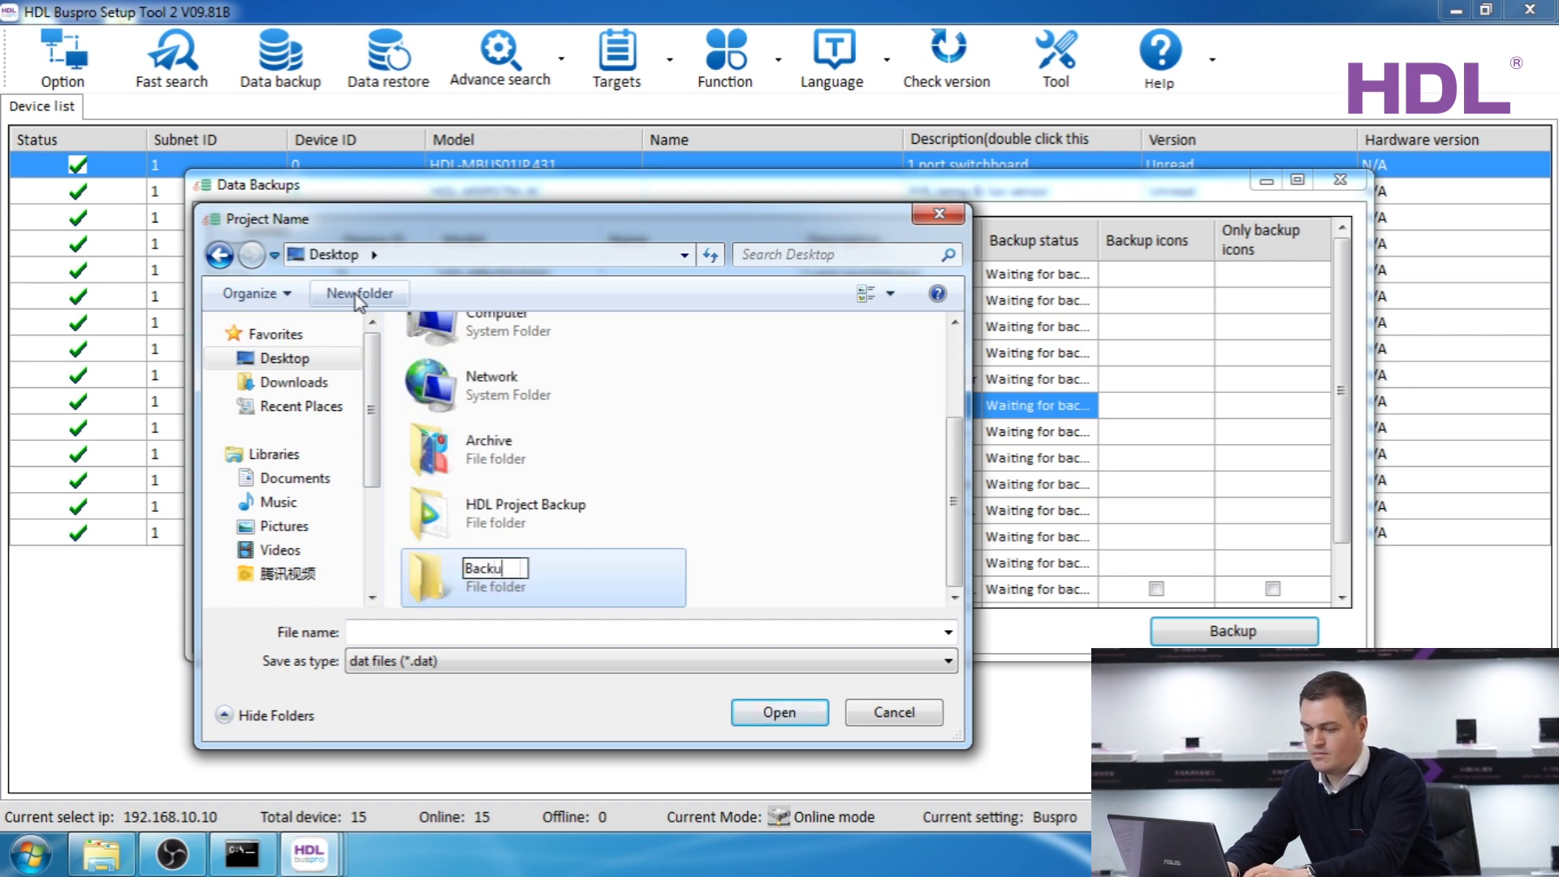
text(p Exampokl)
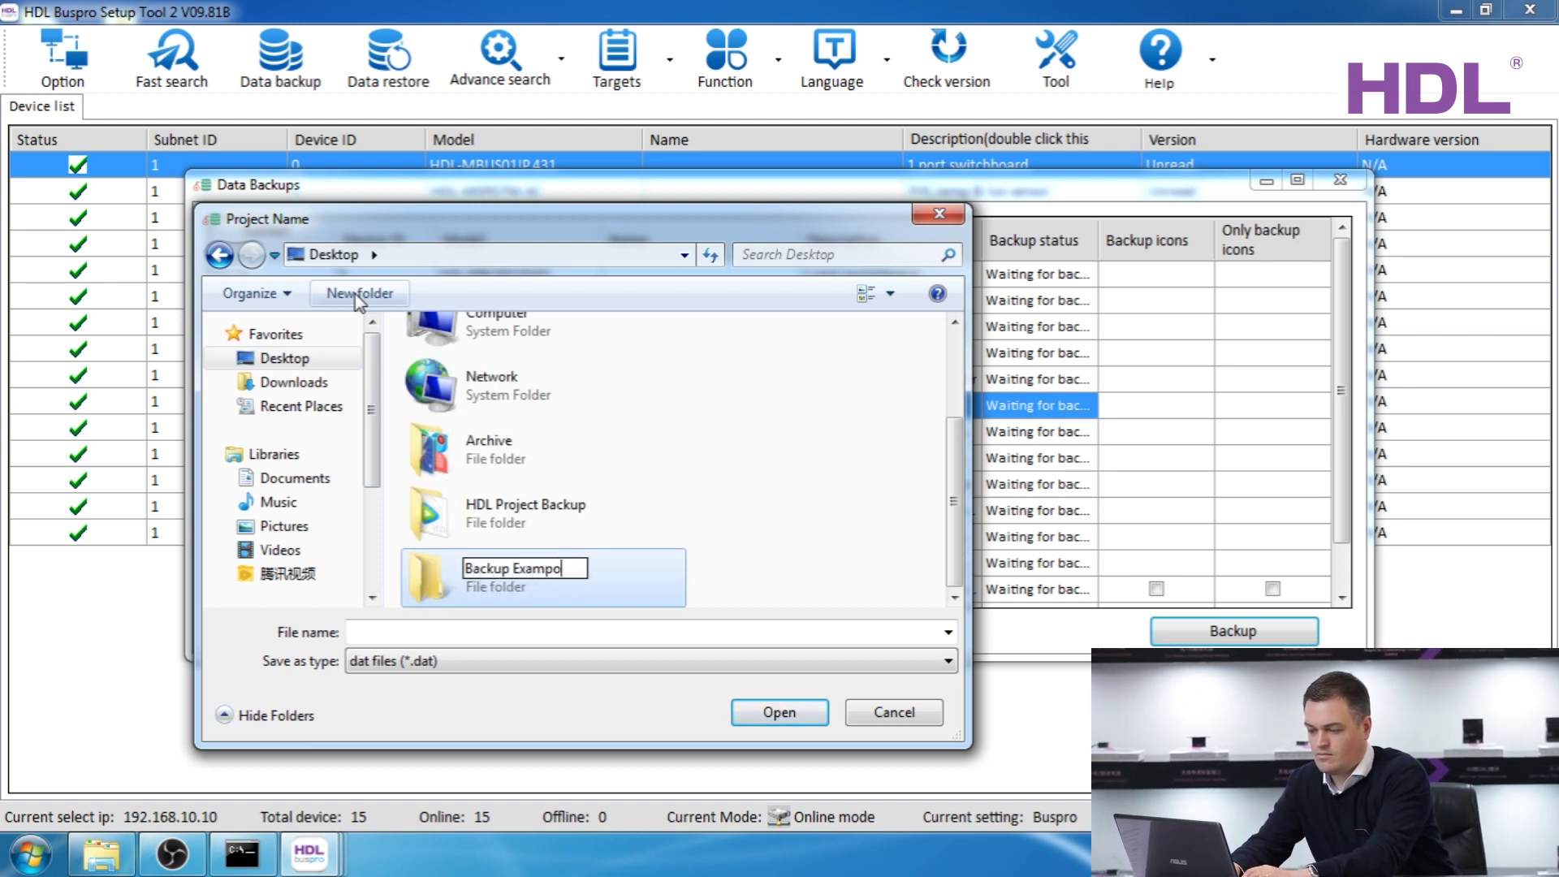
key(BackSpace)
key(Return)
key(Return)
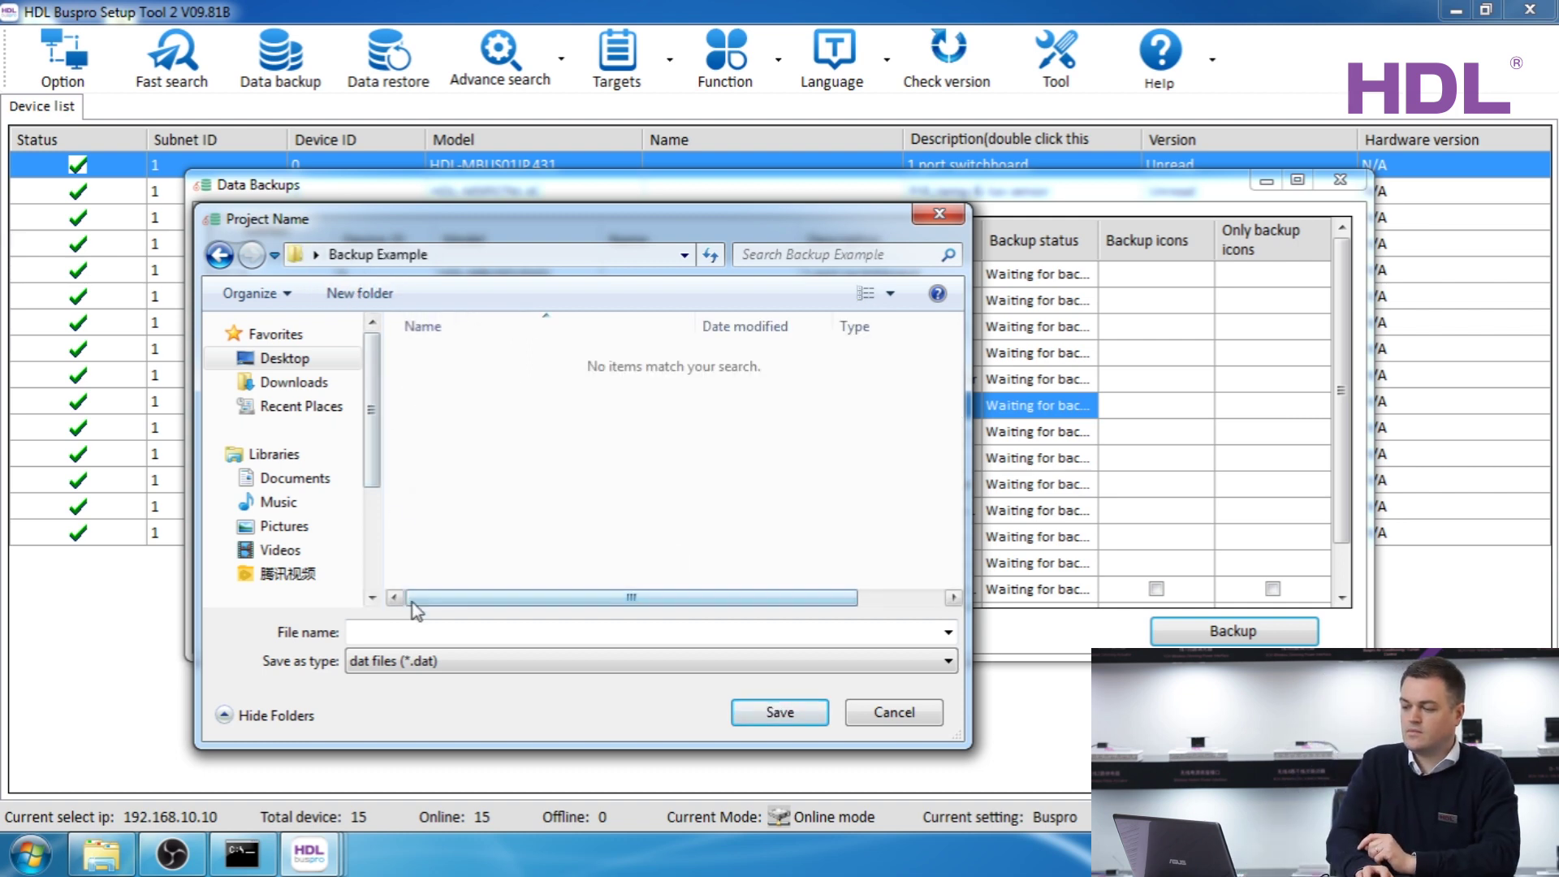
Save the backup there as backup_2019_04 and let the download finish.
click(420, 630)
text(backup_2019_04)
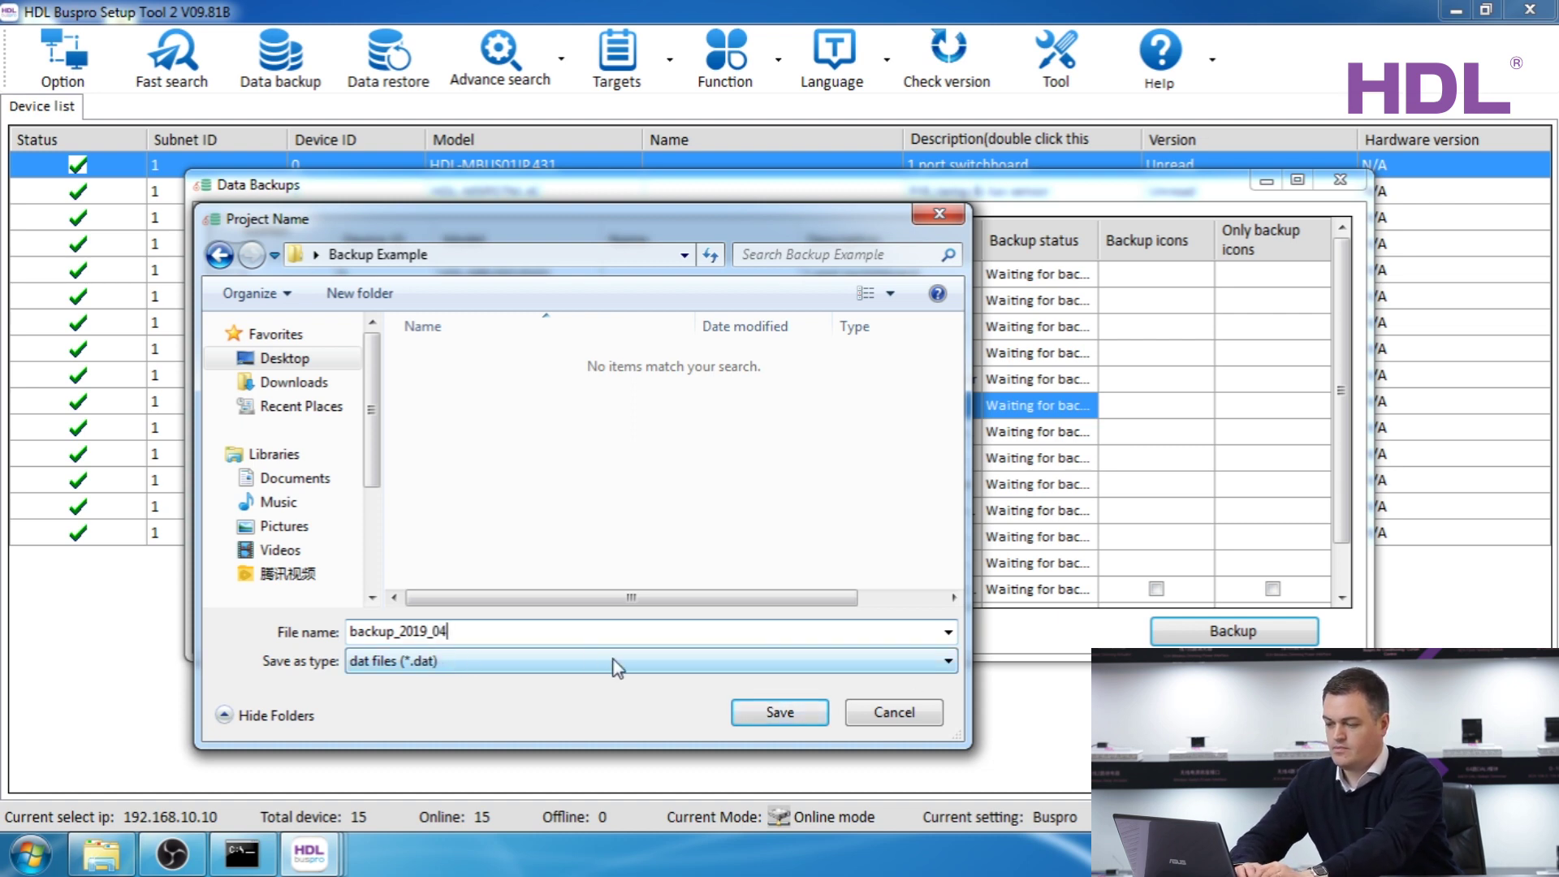
click(778, 712)
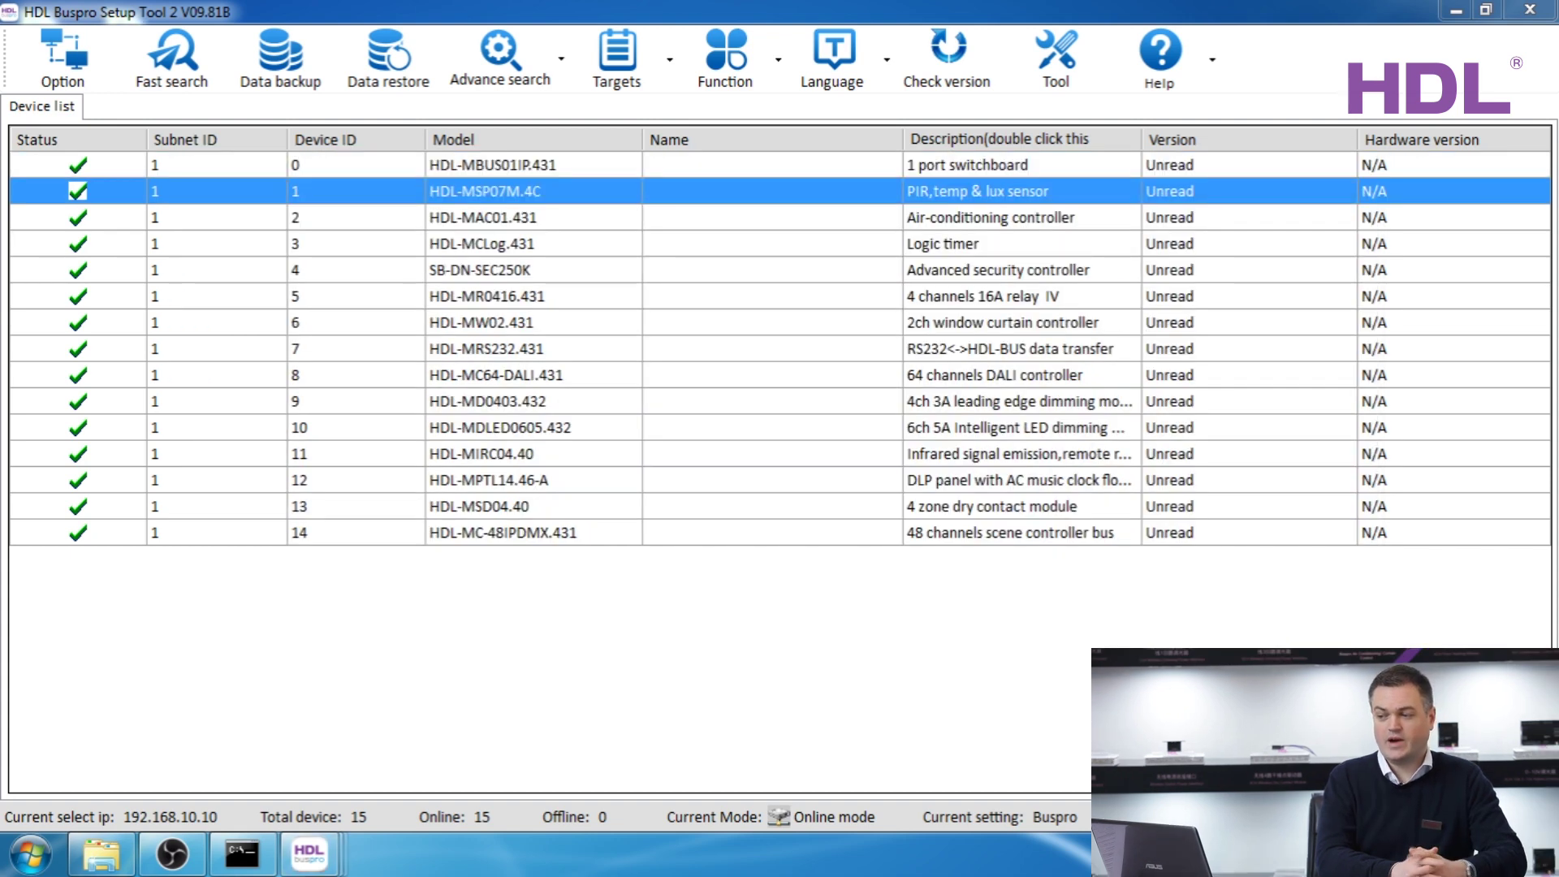
click(398, 60)
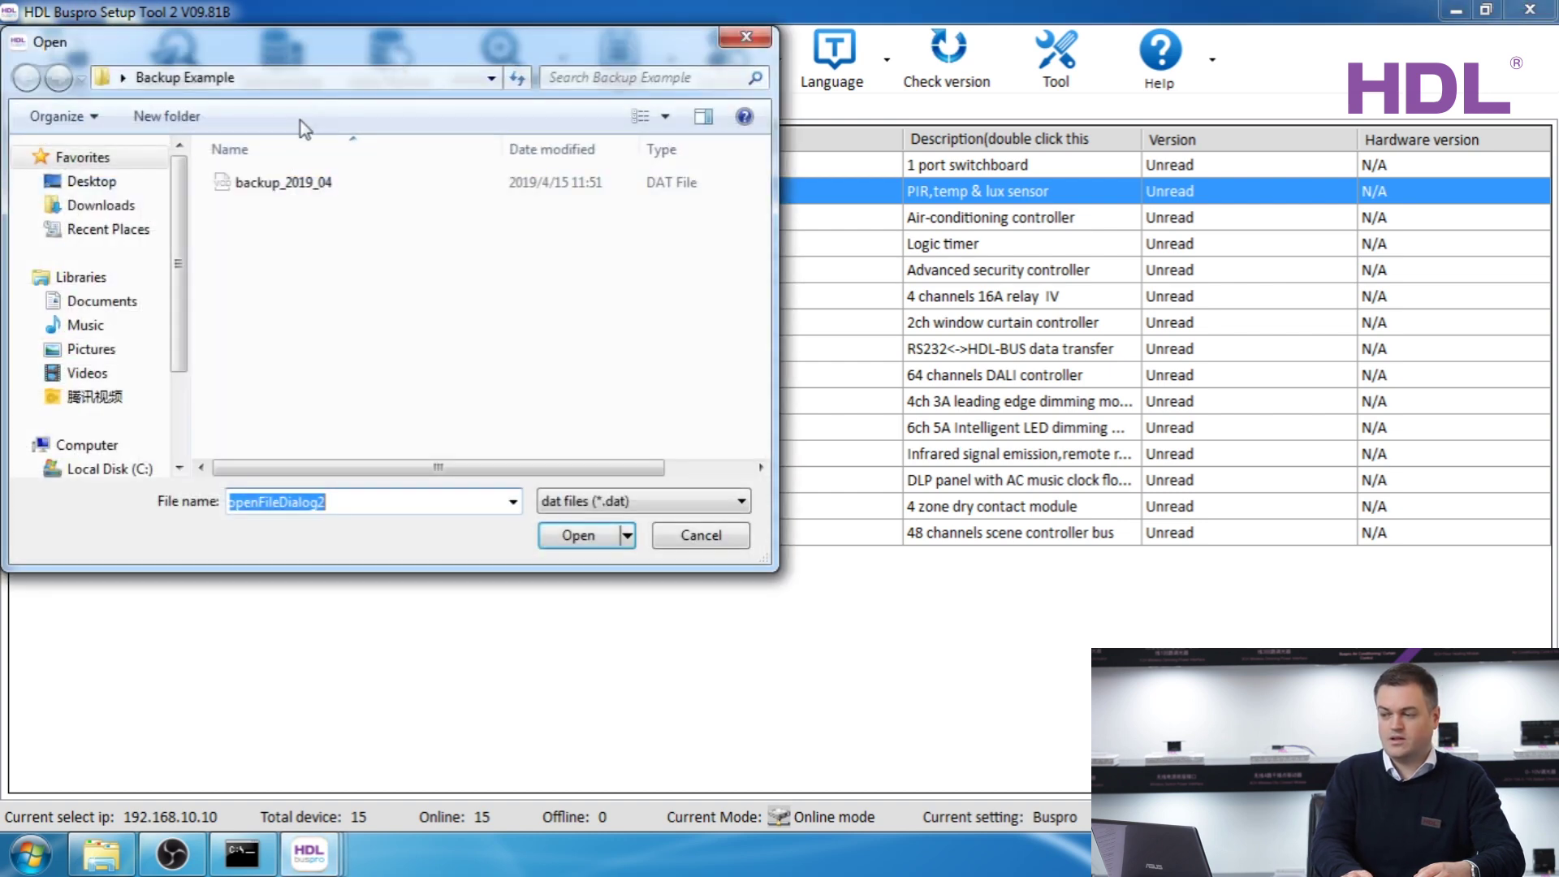
Load backup_2019_04 and mark the air-conditioning controller (subnet 1, device 2) for restore.
double_click(280, 192)
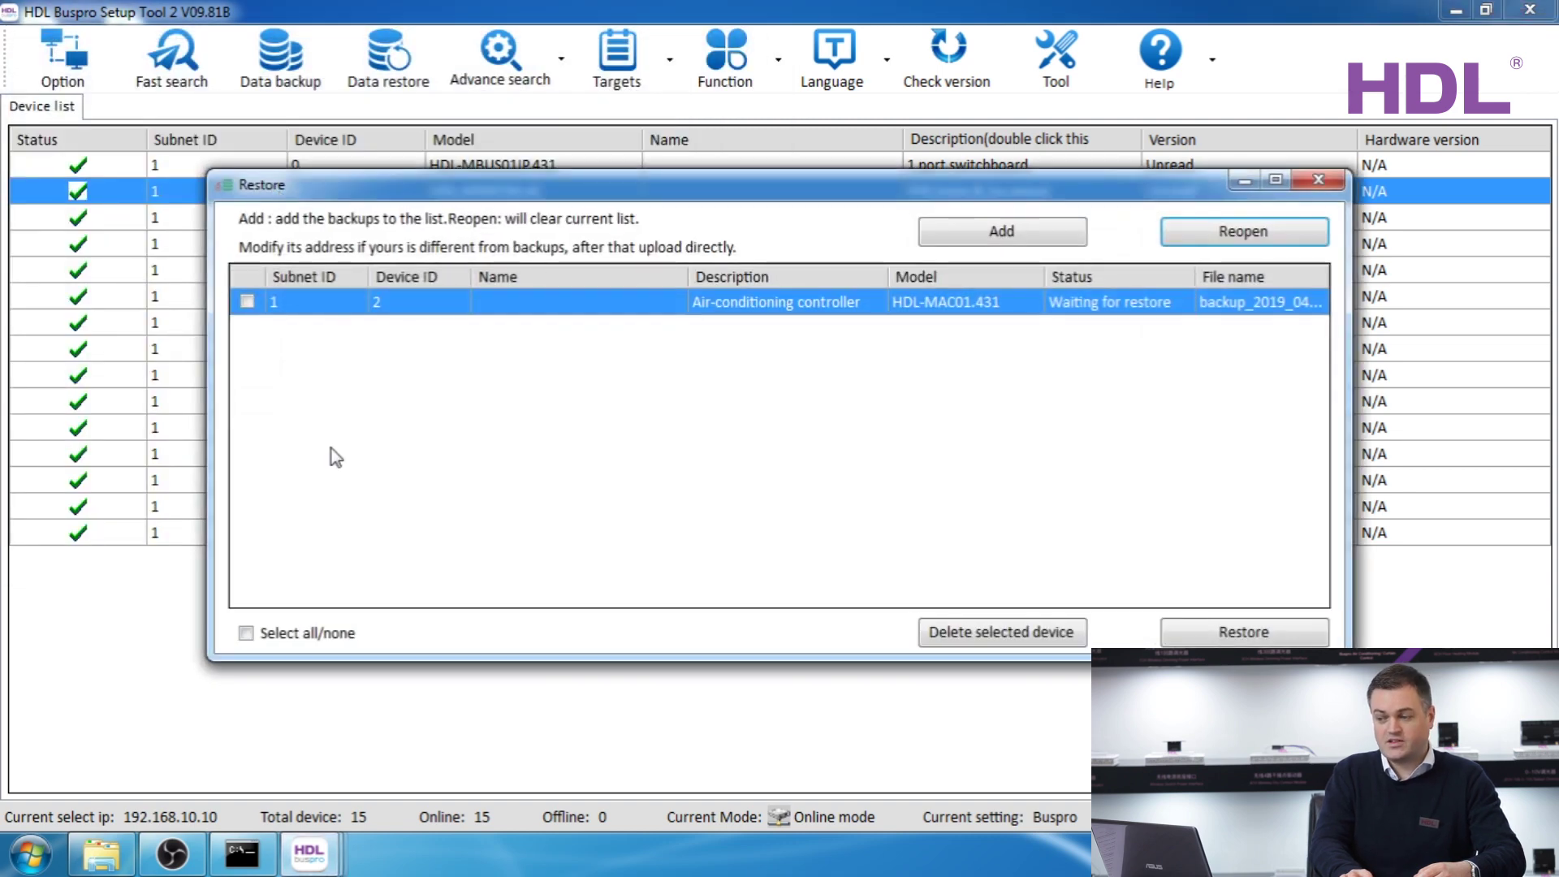
click(246, 302)
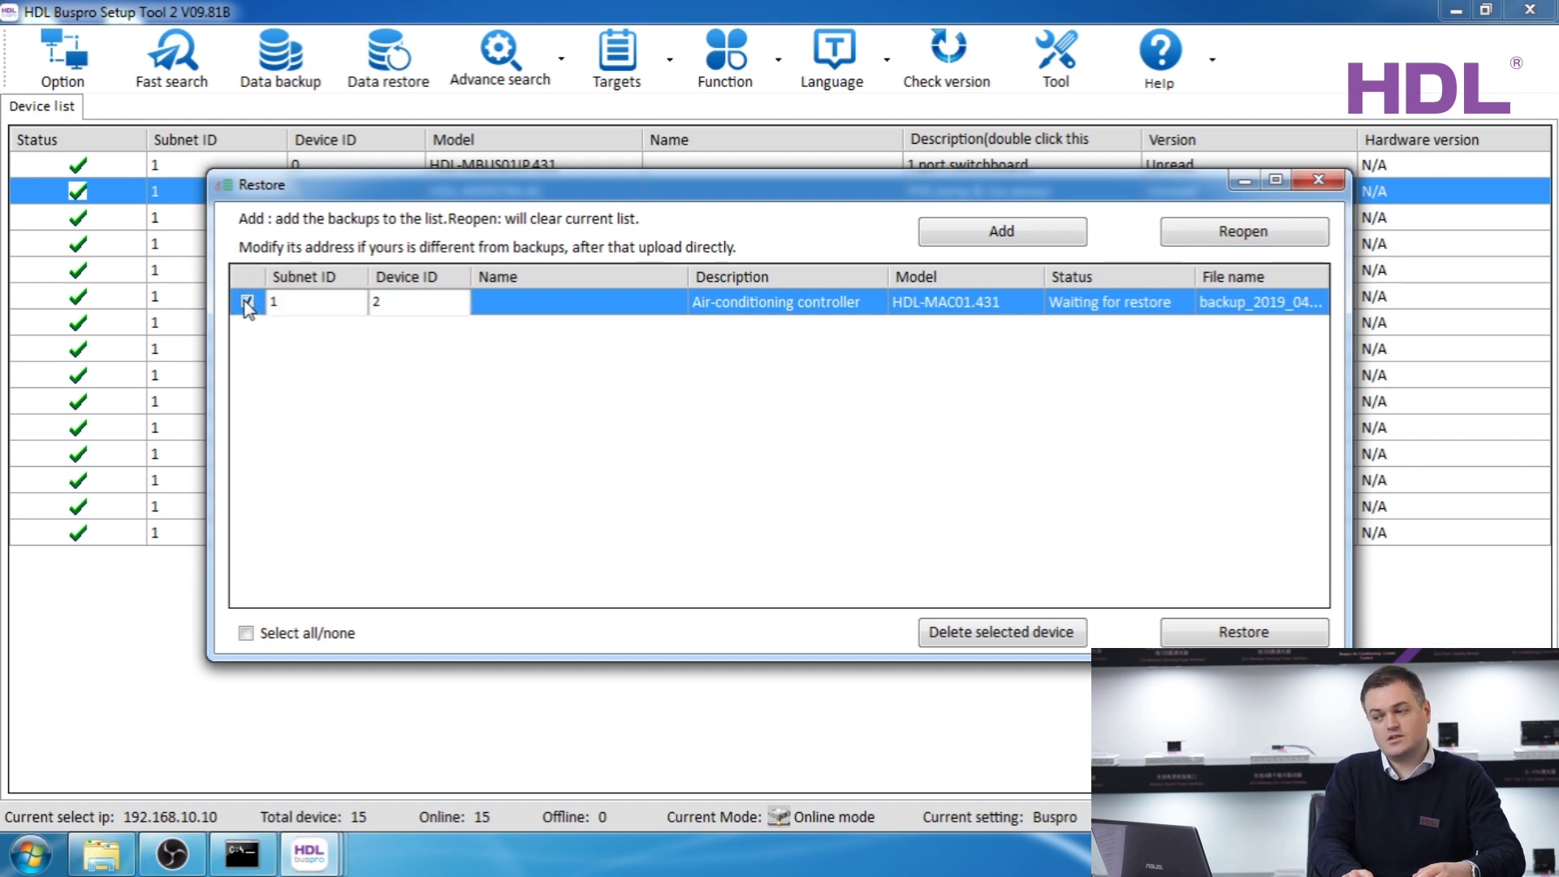
click(391, 309)
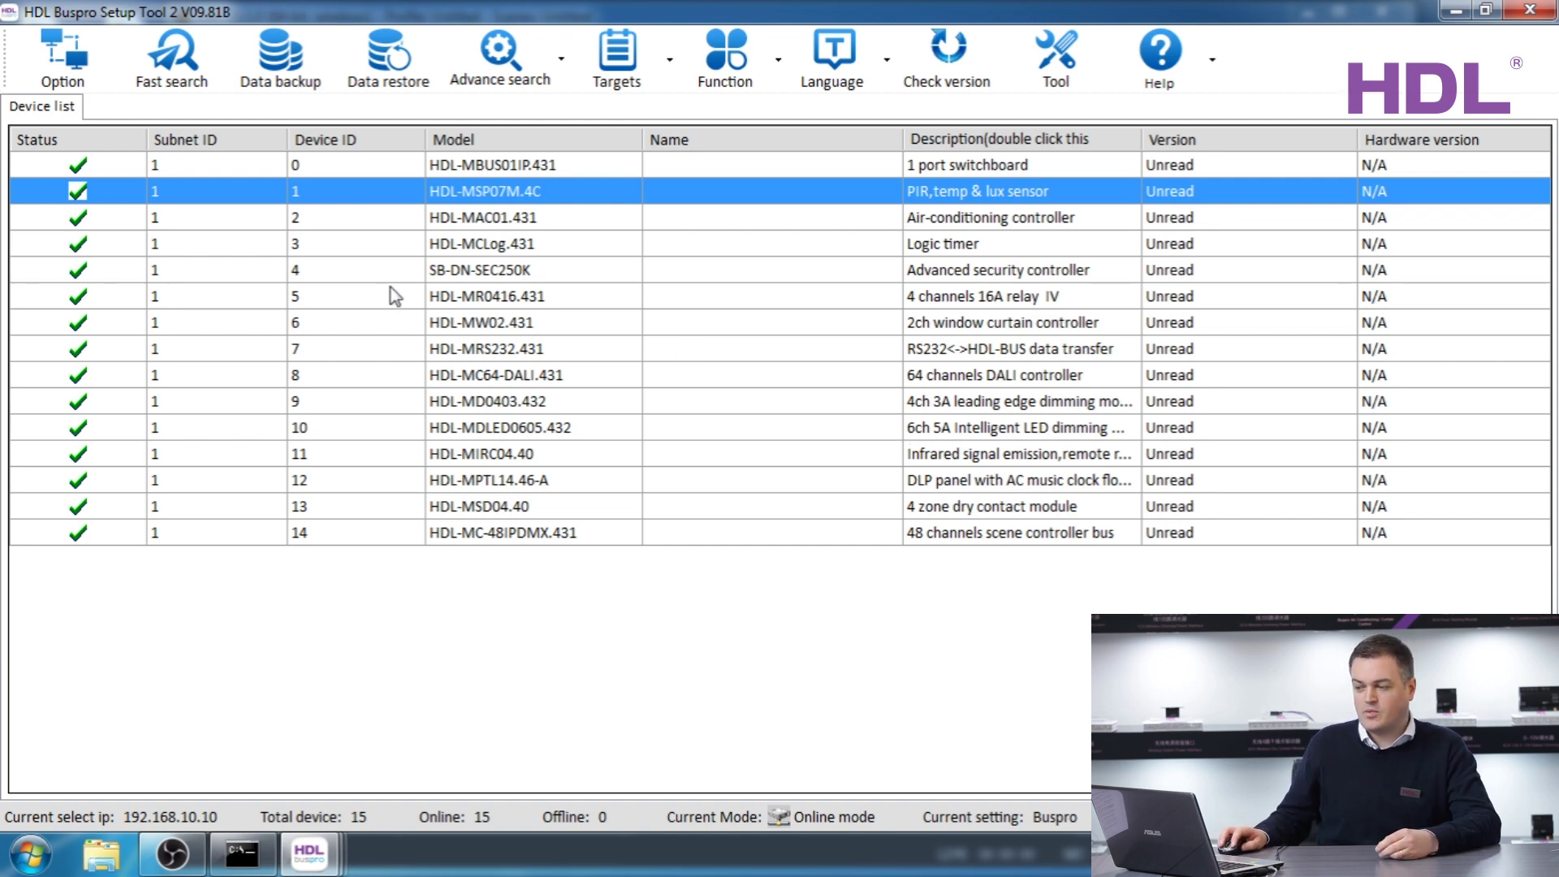
click(451, 302)
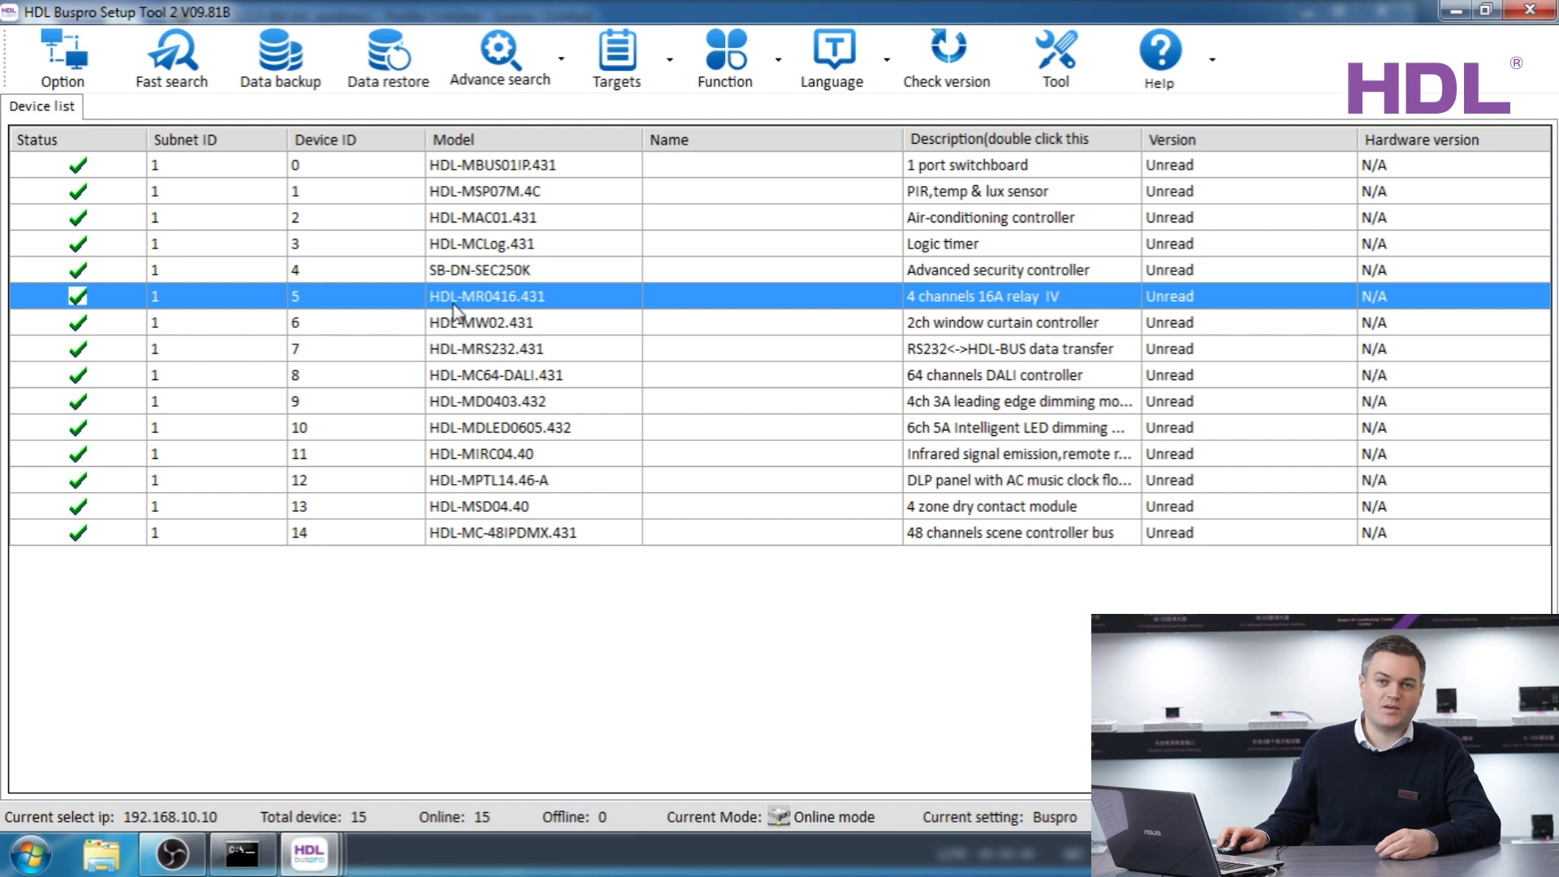
Read the ID 5 relay's firmware version, which shows HDL_V04.10U_2017/12/13.
right_click(454, 303)
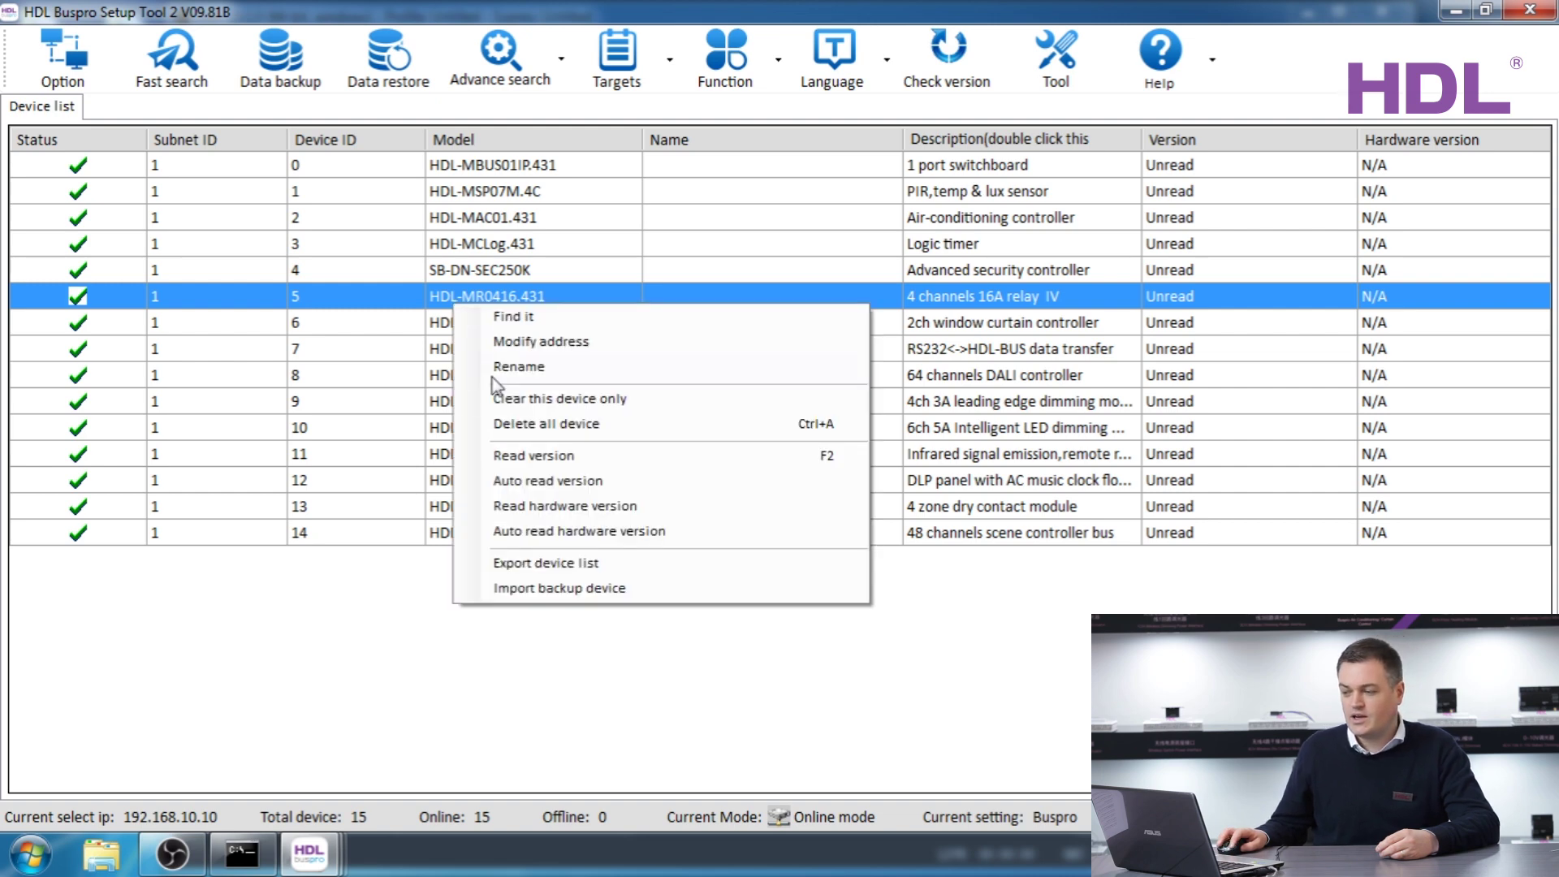
click(542, 456)
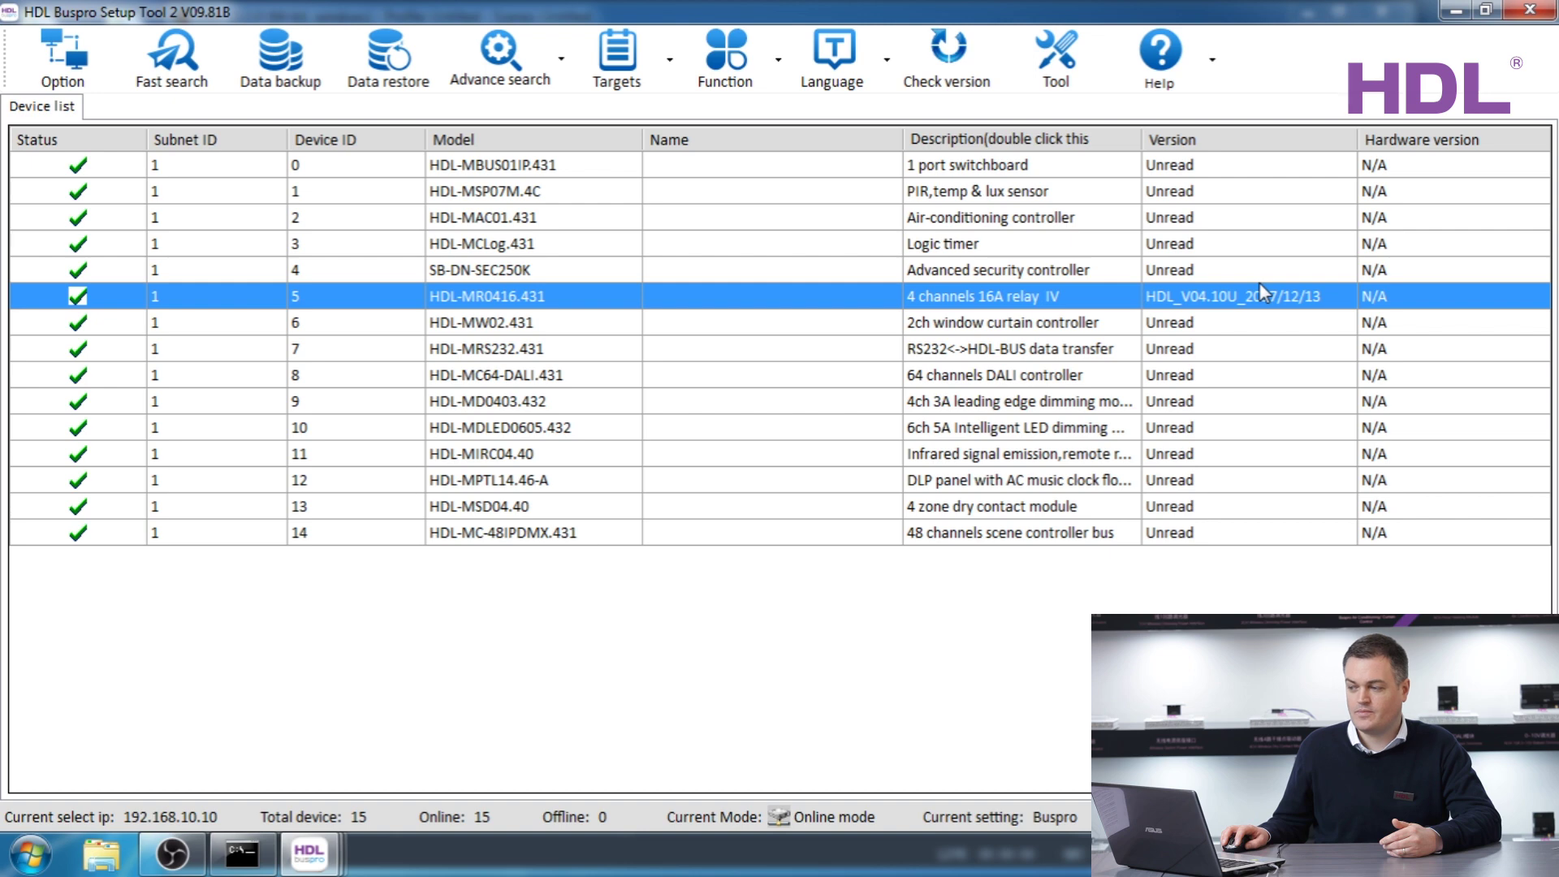
click(735, 69)
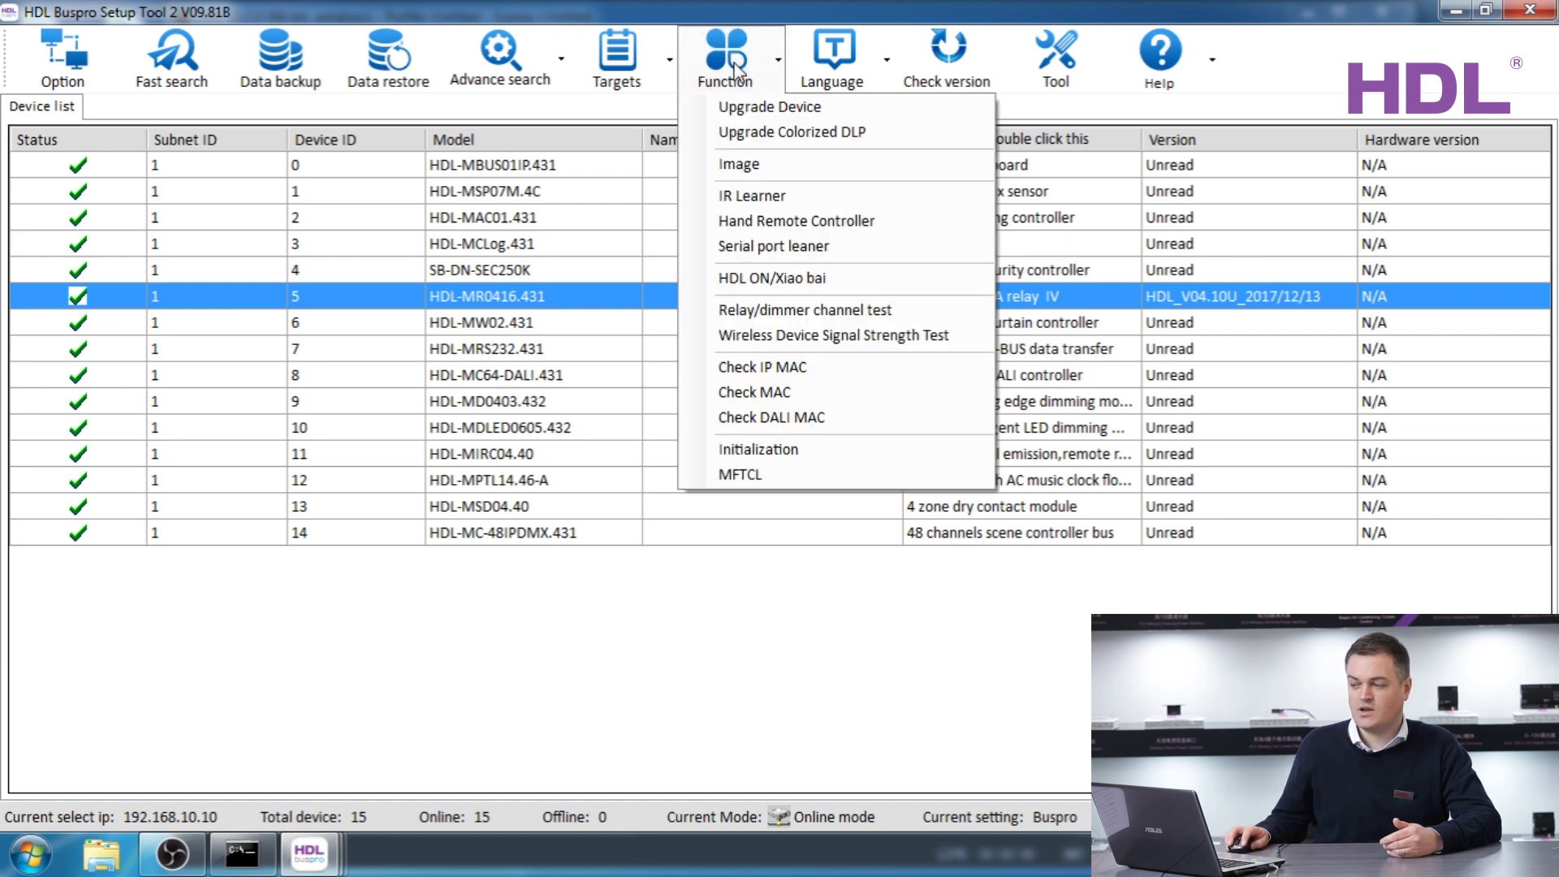
Open the firmware upgrade for device 1-5, identified as model AVRMEGA32RELAY.
click(761, 108)
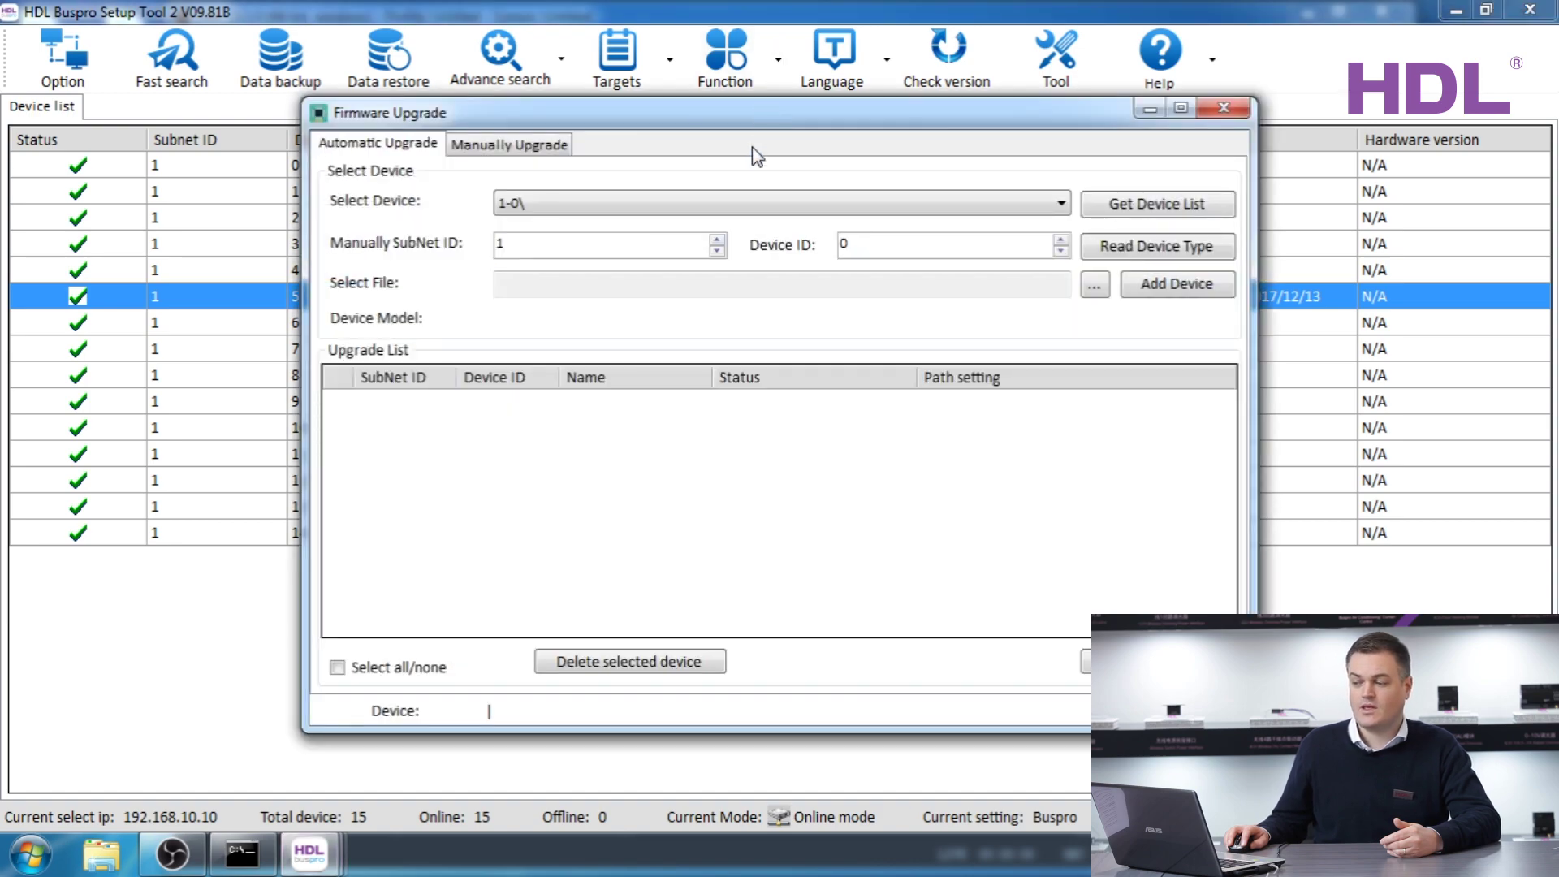
drag(763, 112, 874, 376)
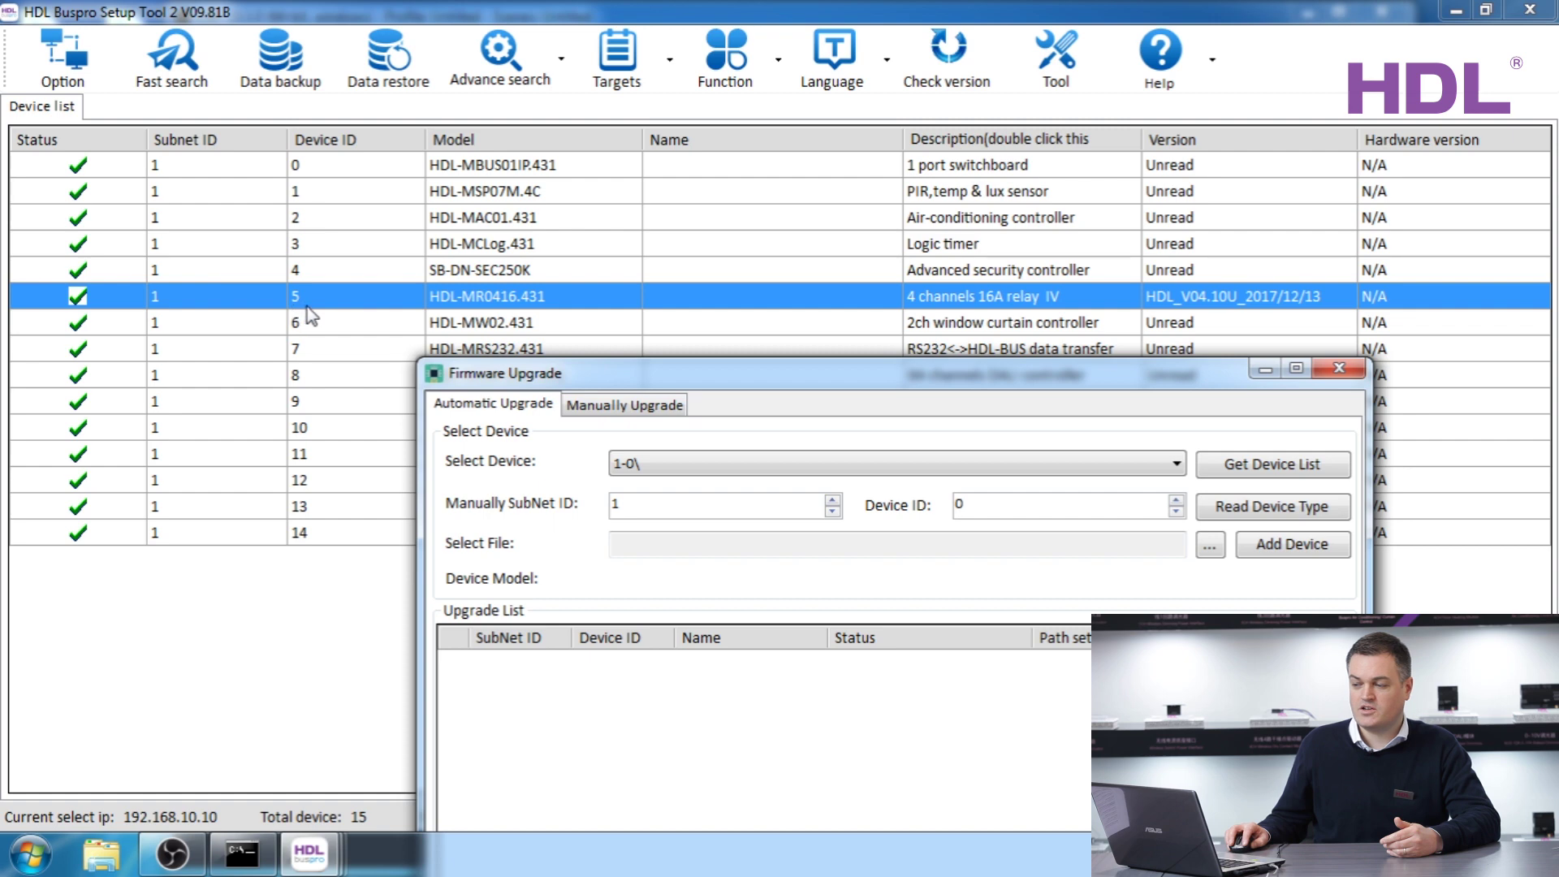
drag(530, 382, 523, 369)
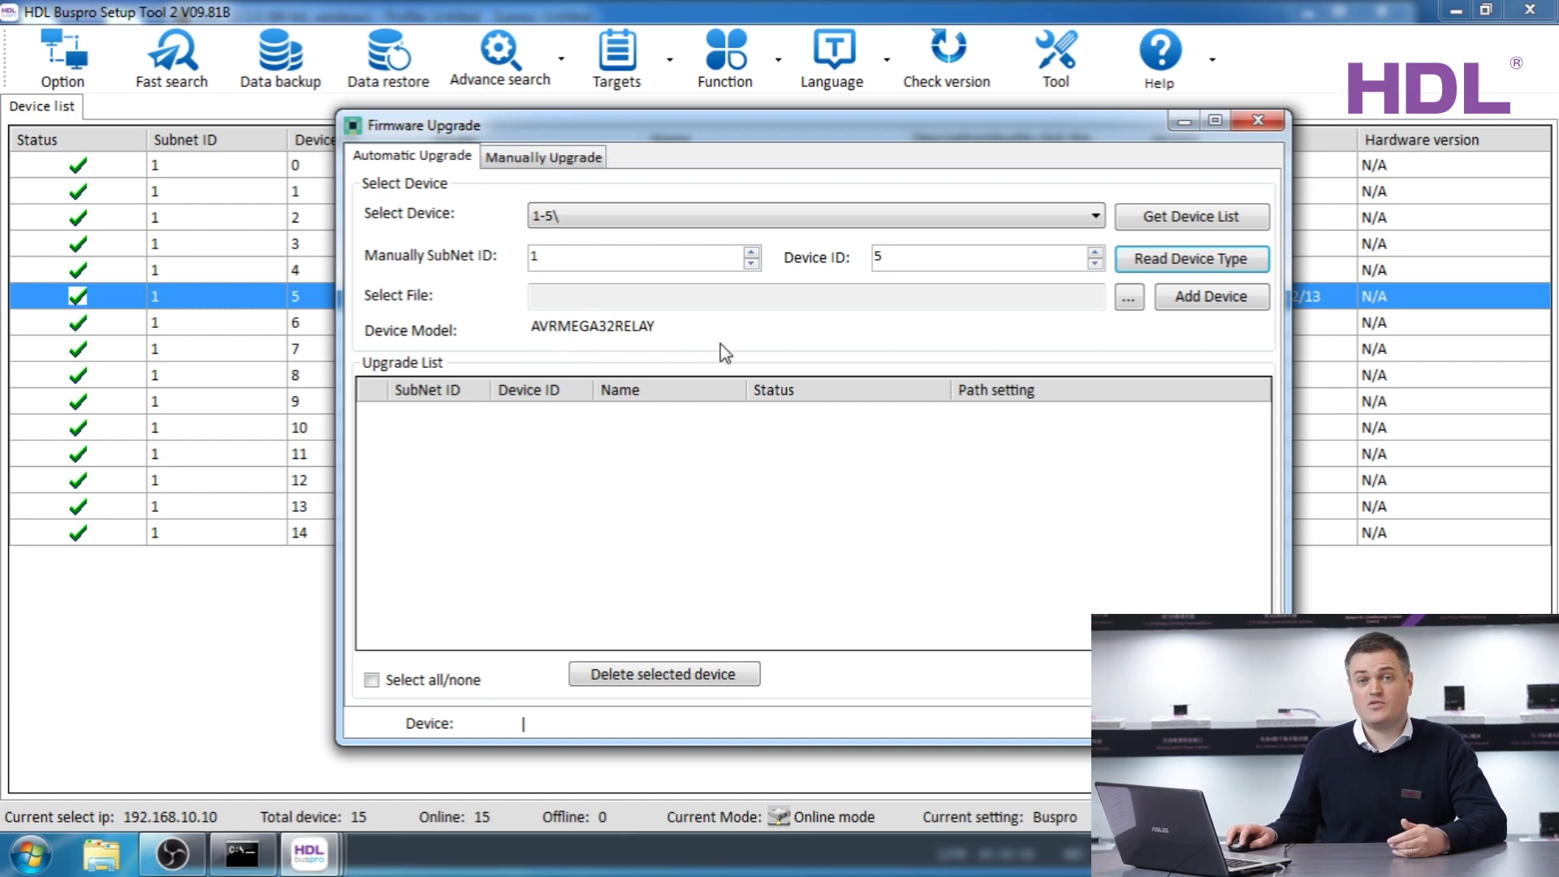
Load the firmware file FW-HDL-MR0416.431_V04.10U(2016-05-23).bin from the Desktop.
click(1127, 300)
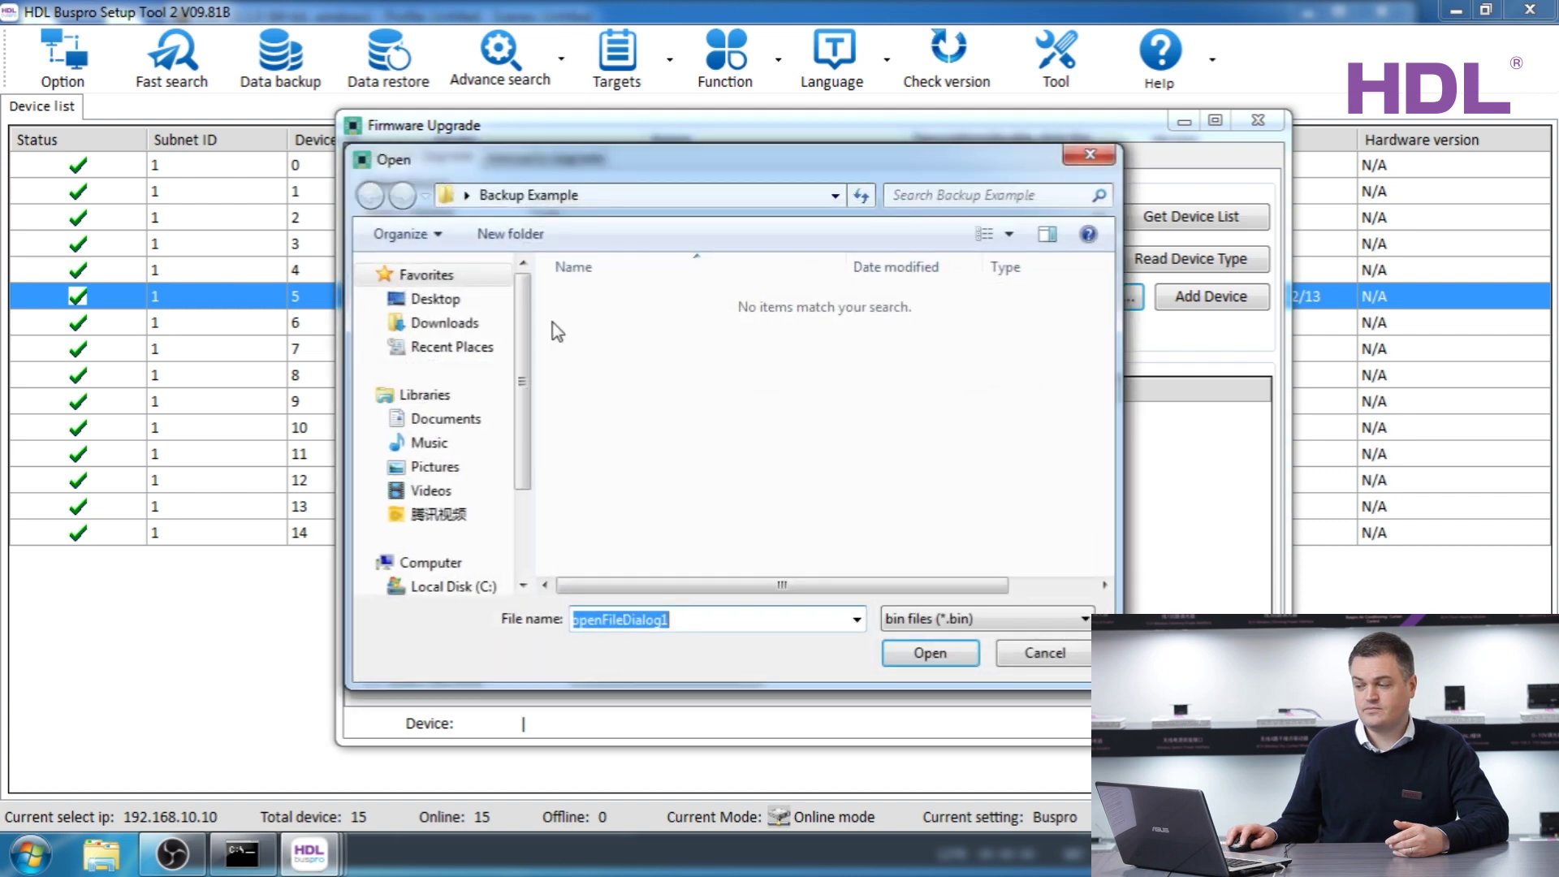
click(435, 299)
scroll(922, 463, down, 2)
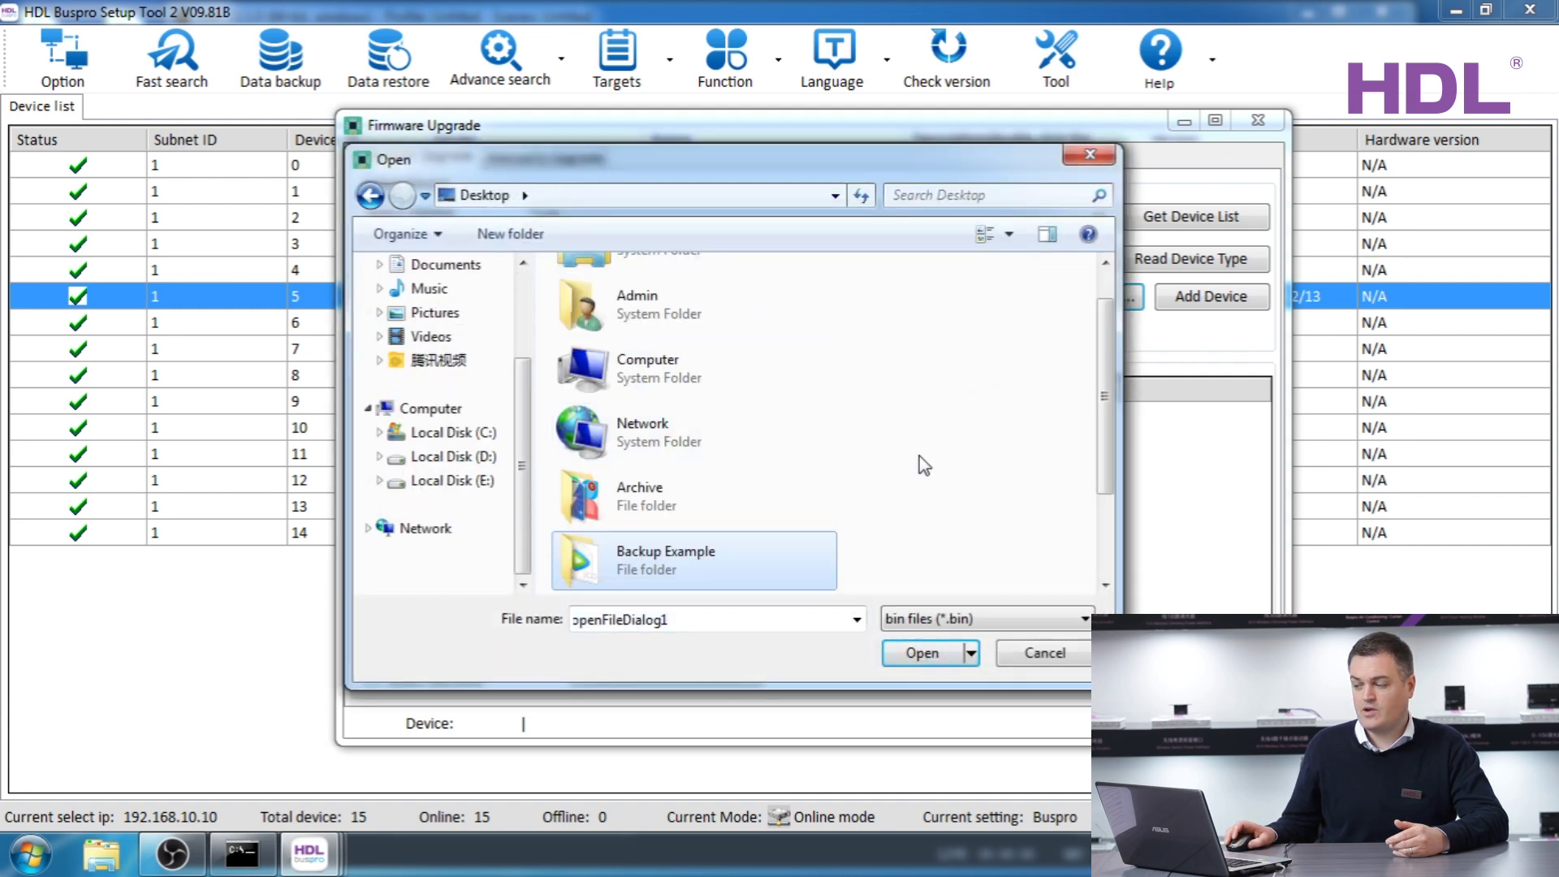
scroll(1109, 541, down, 2)
click(640, 563)
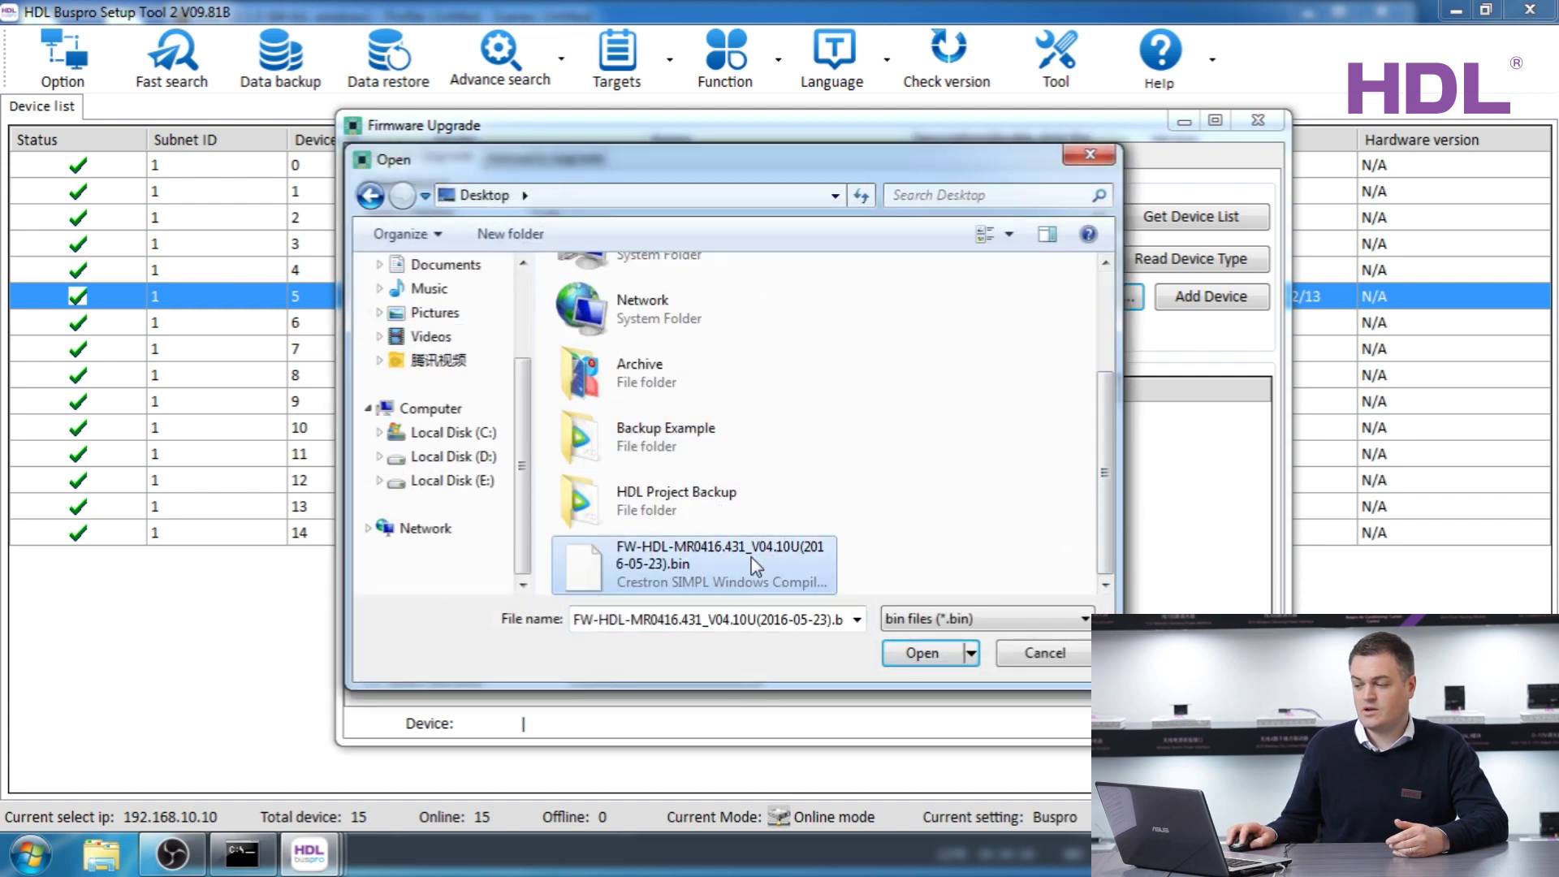
double_click(660, 569)
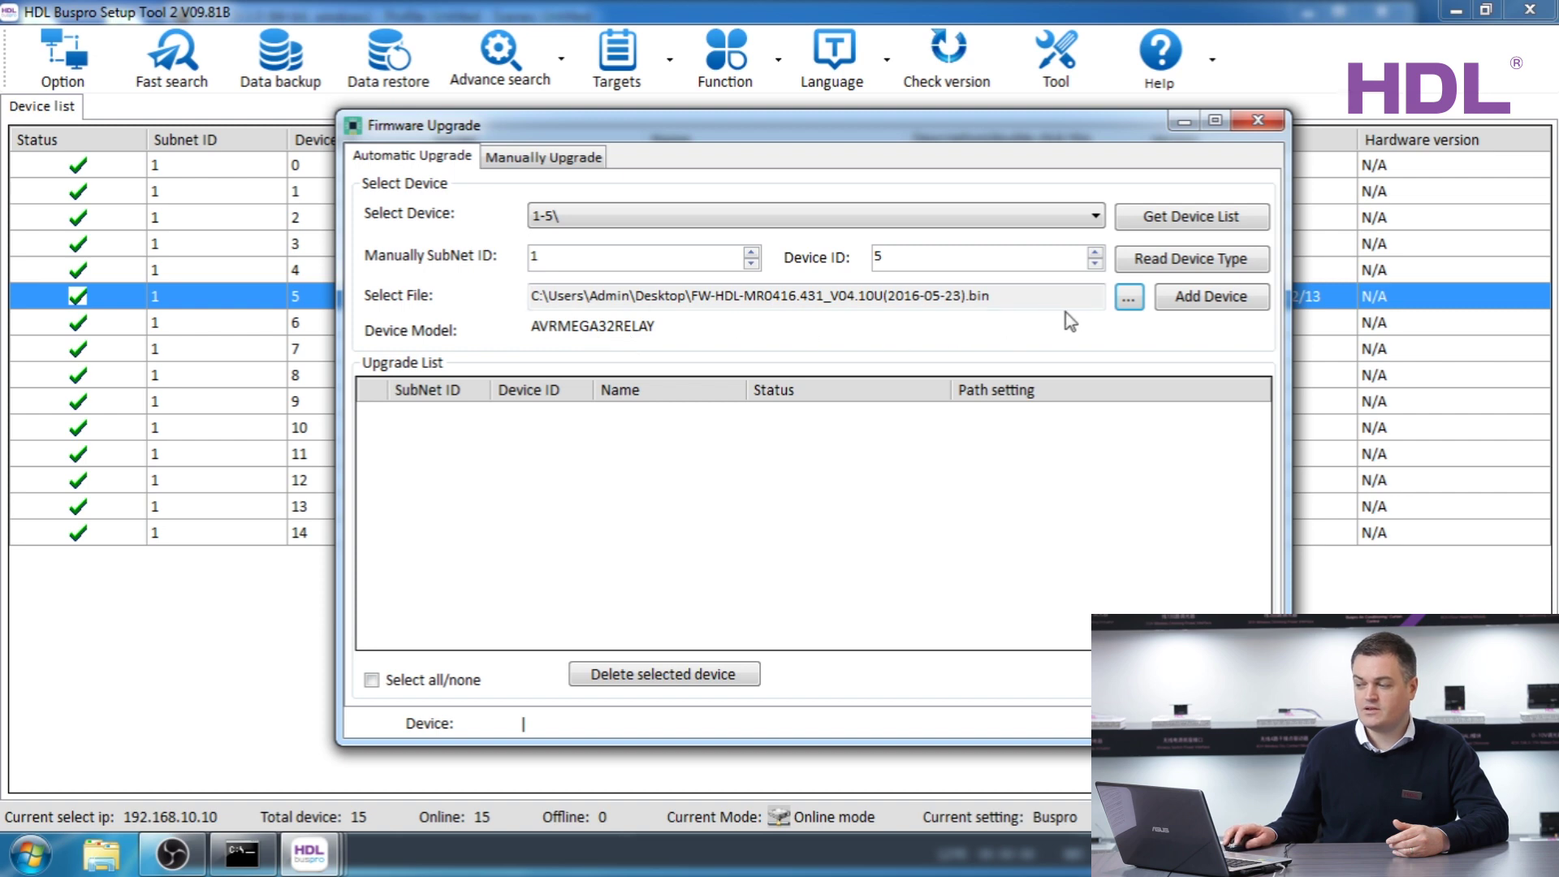
Add relay 1-5 to the upgrade list and flash it to Upgrade success at 100%.
click(1204, 307)
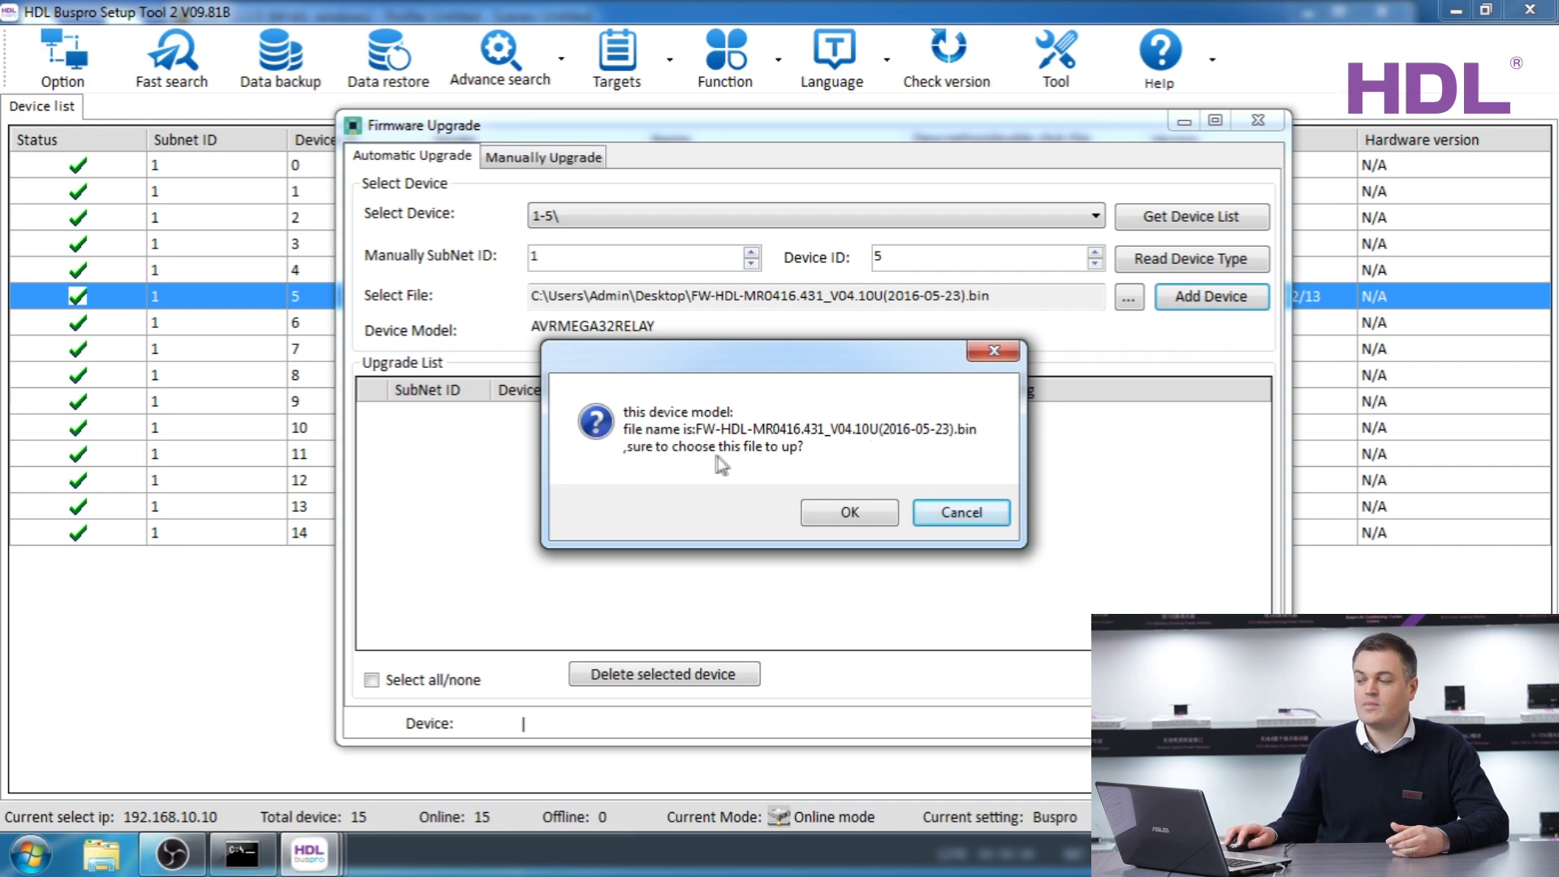
click(827, 513)
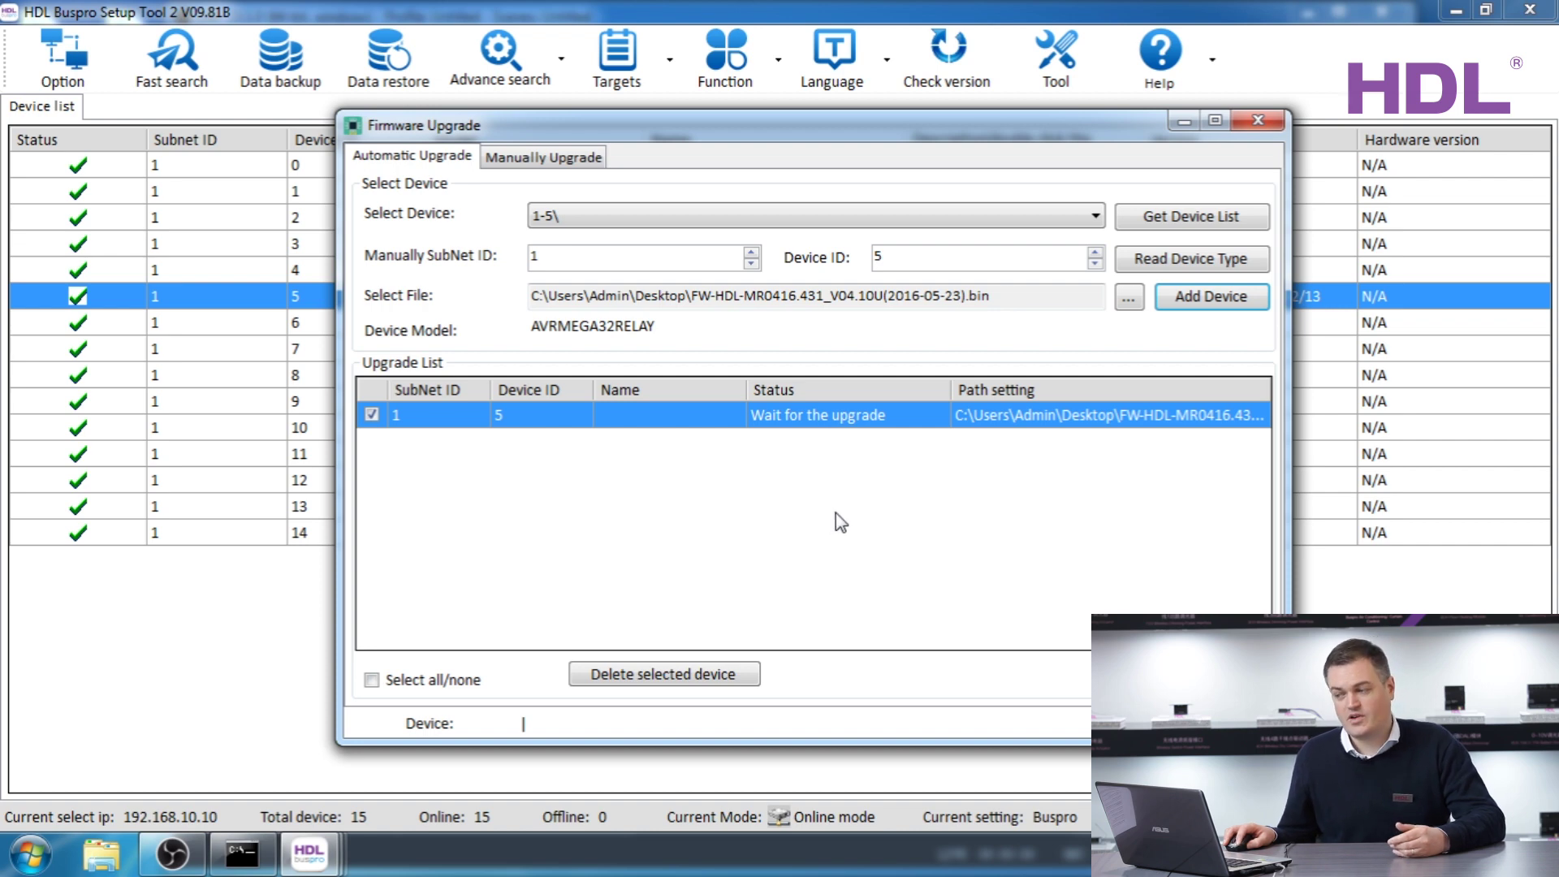
click(679, 216)
click(718, 221)
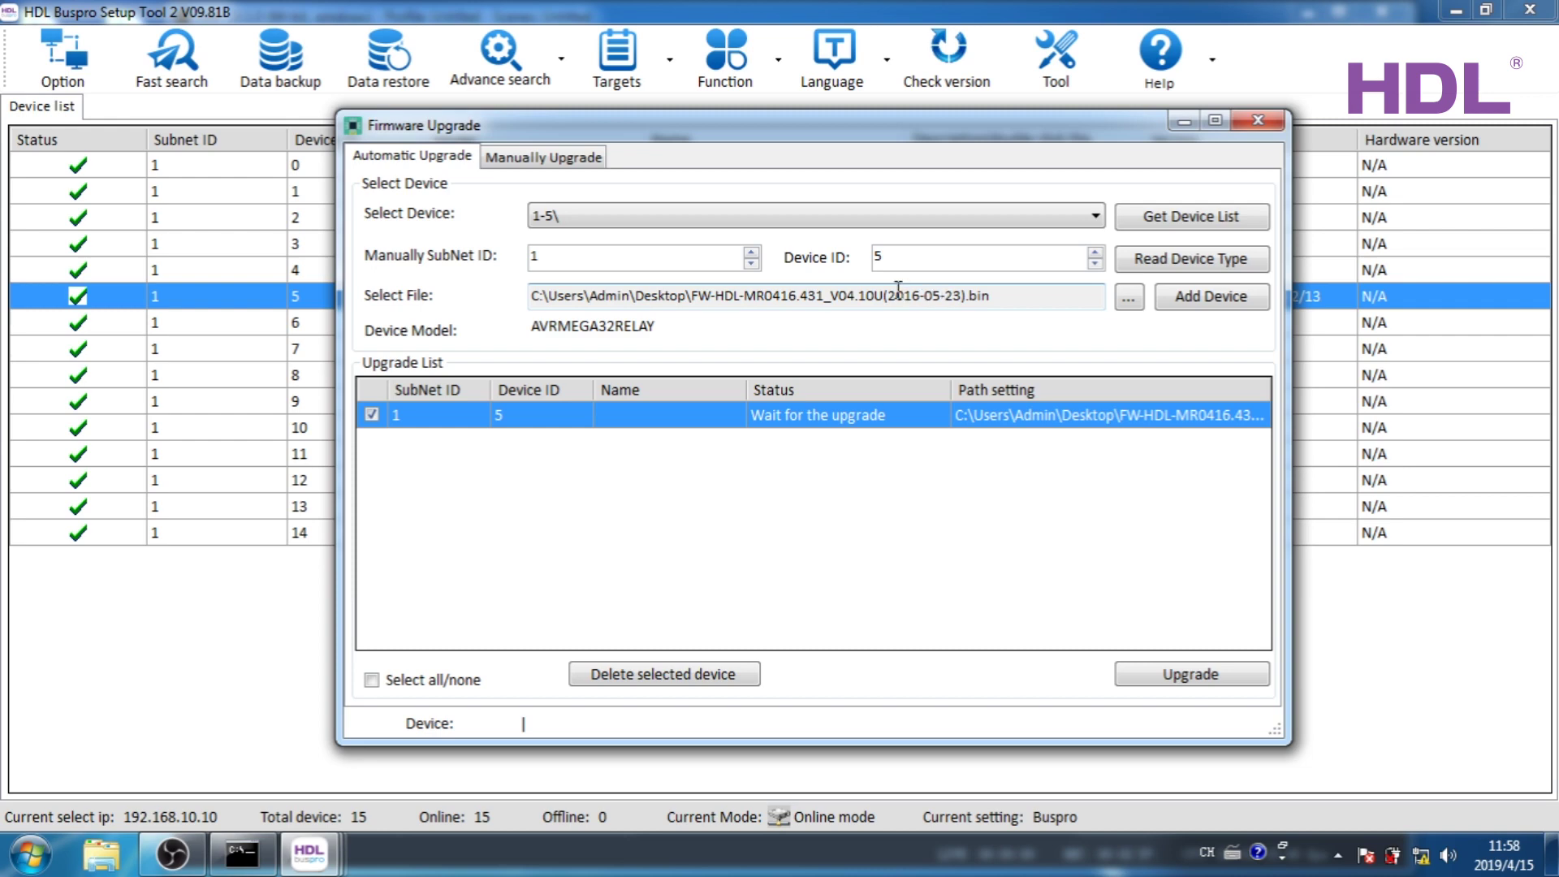
click(1166, 680)
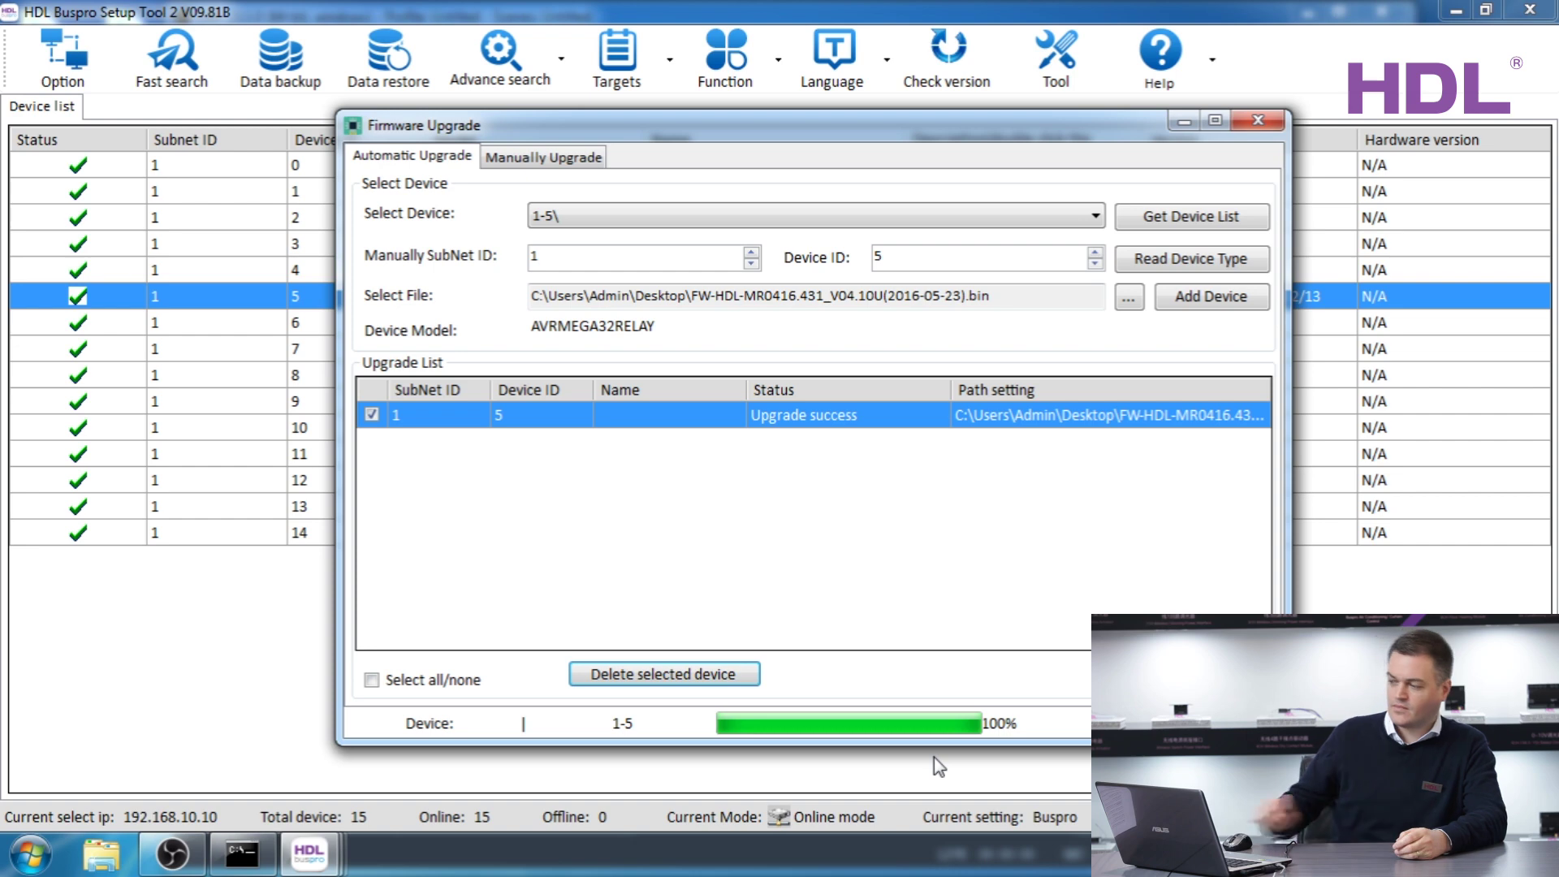
Close the upgrade window and confirm relay ID 5 now reads HDL_V04.10U_2016/05/23.
click(1259, 119)
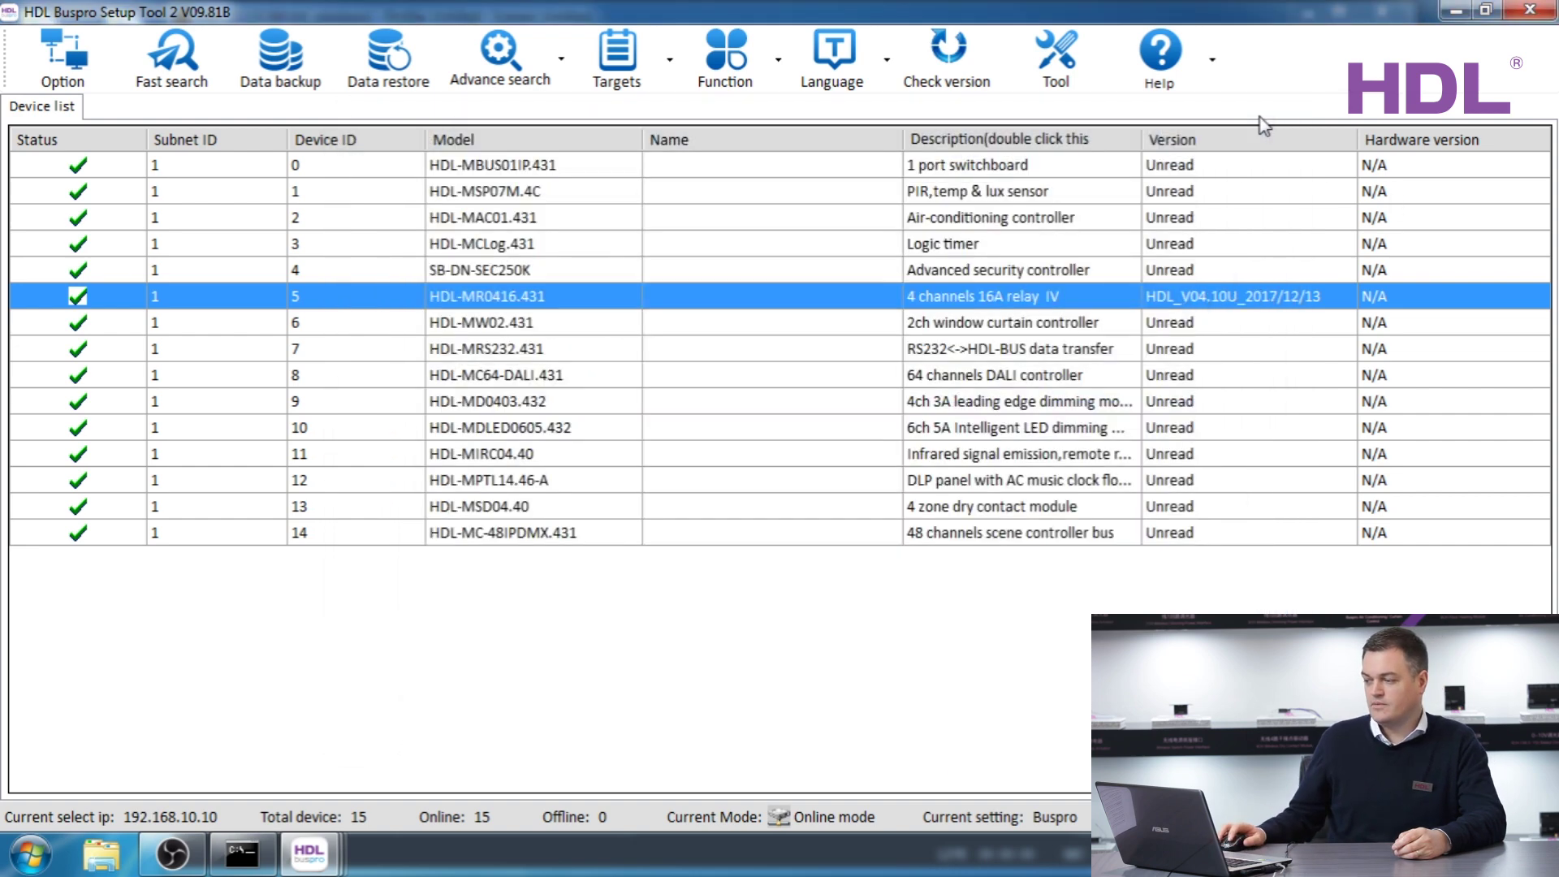
right_click(578, 302)
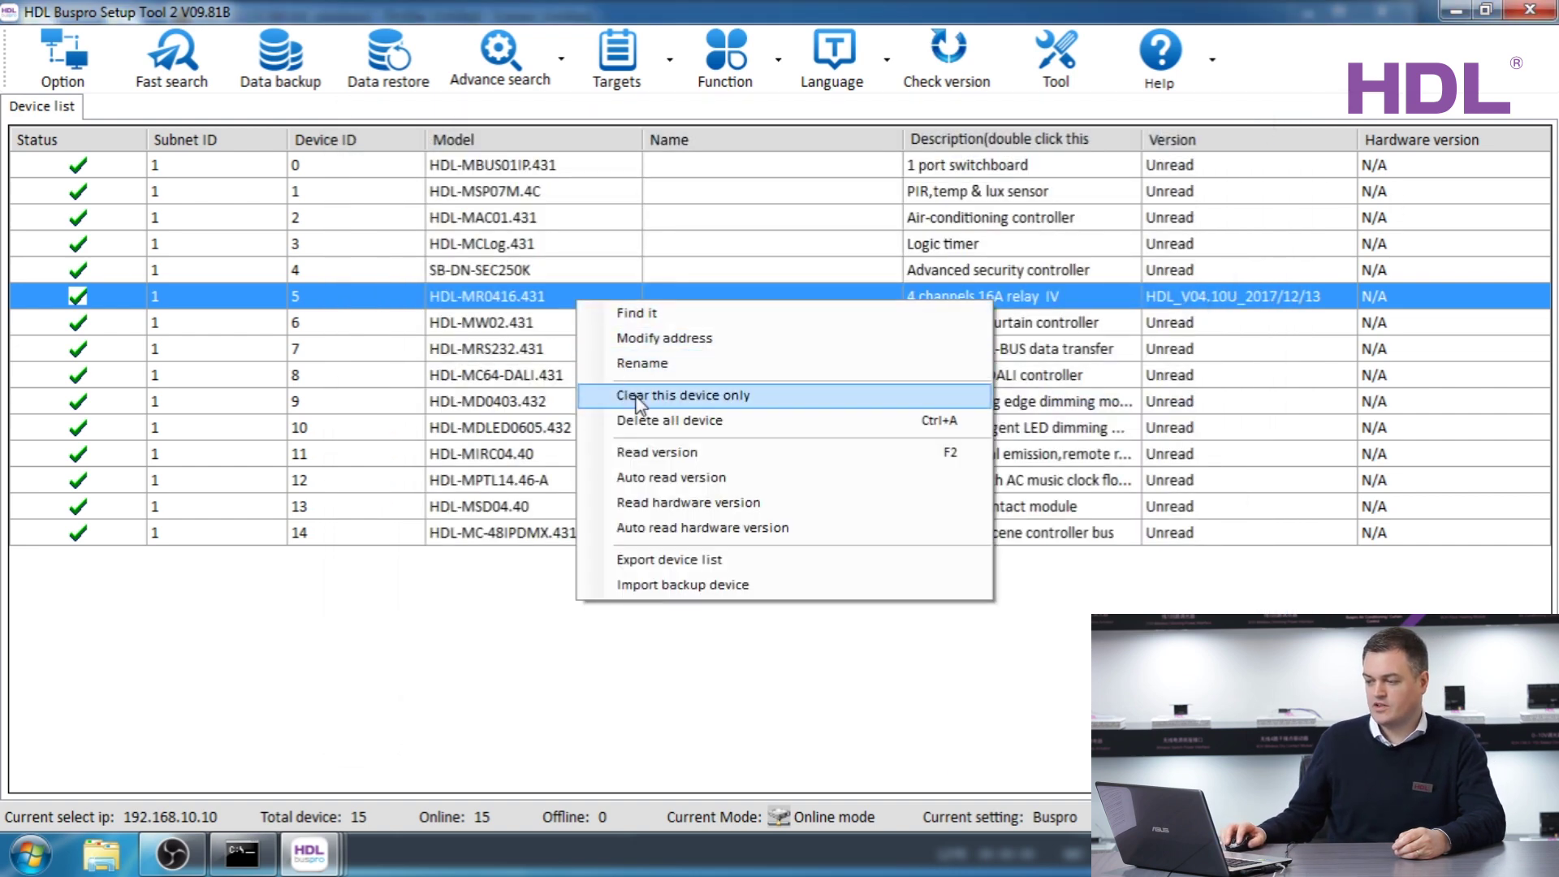
click(649, 473)
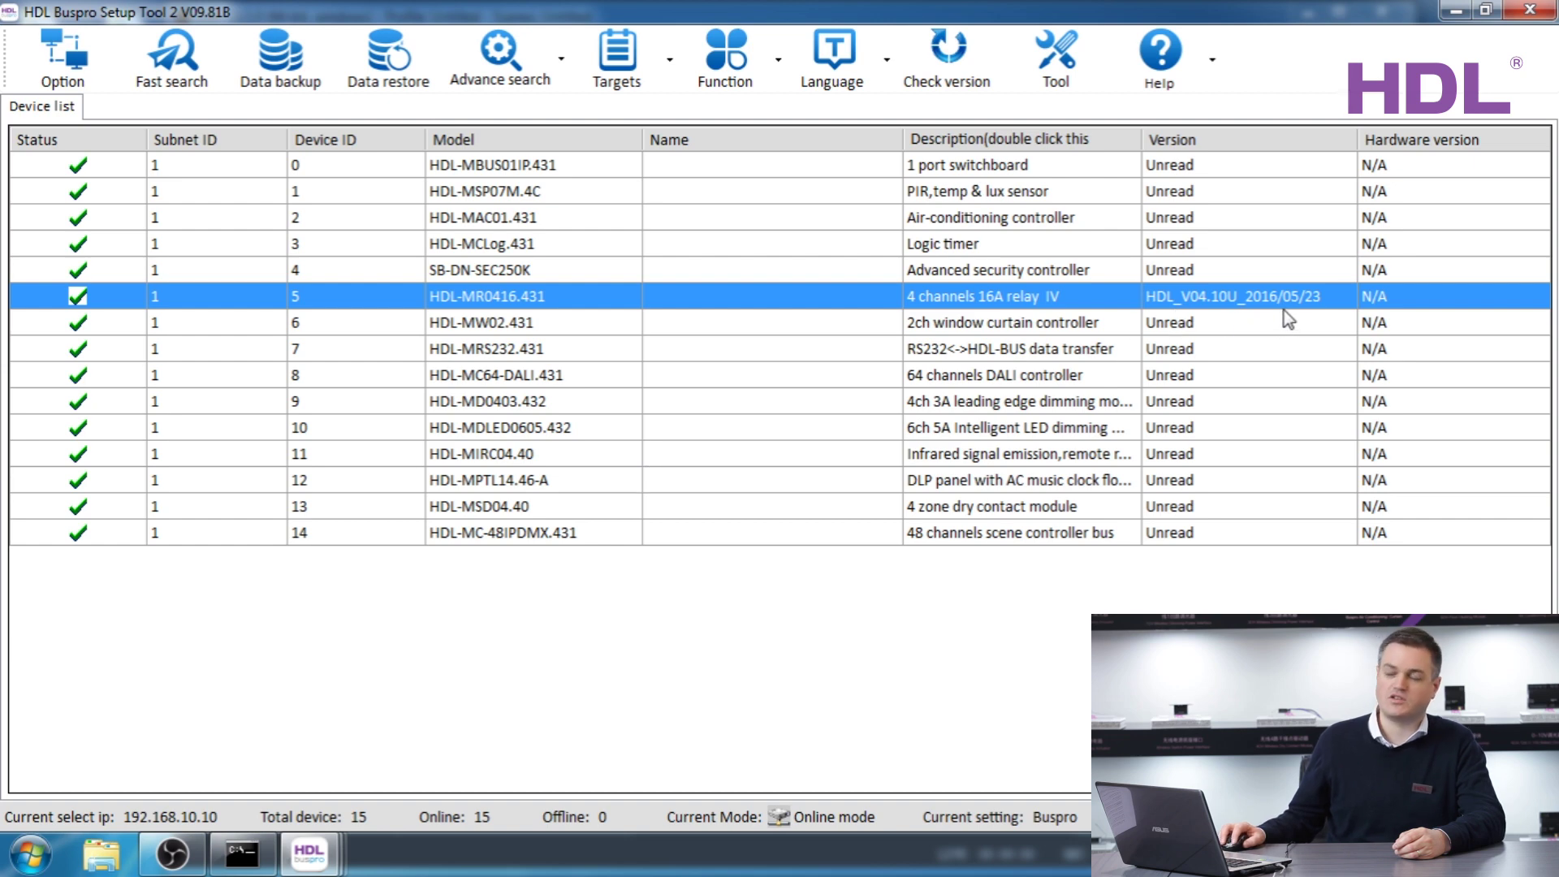
Clear relay ID 5 from the list and fast search to re-add it, 15 devices online.
right_click(445, 310)
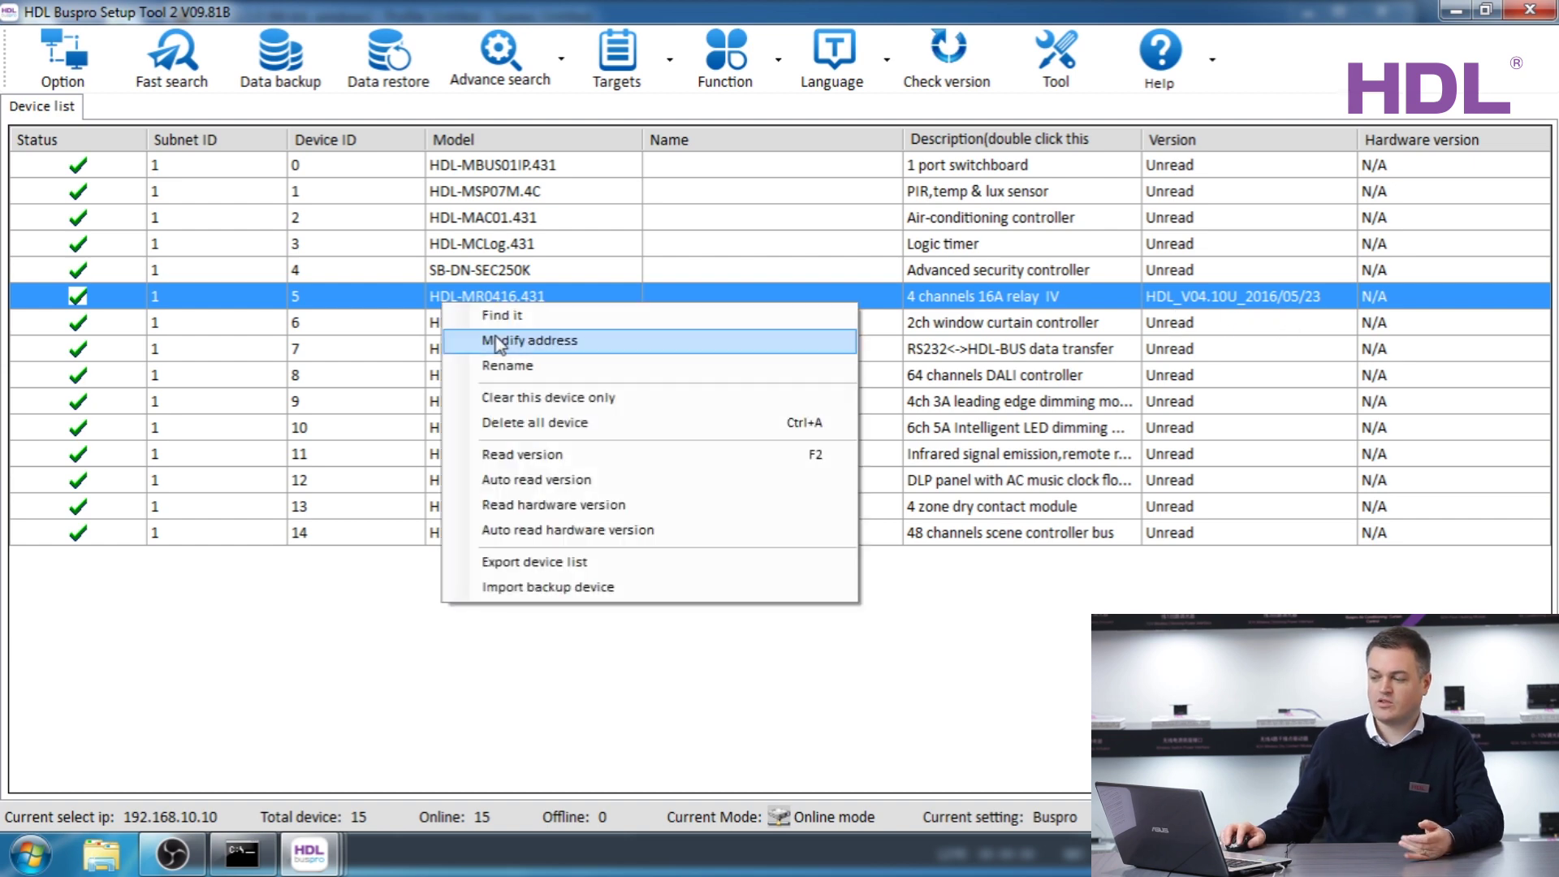
click(574, 394)
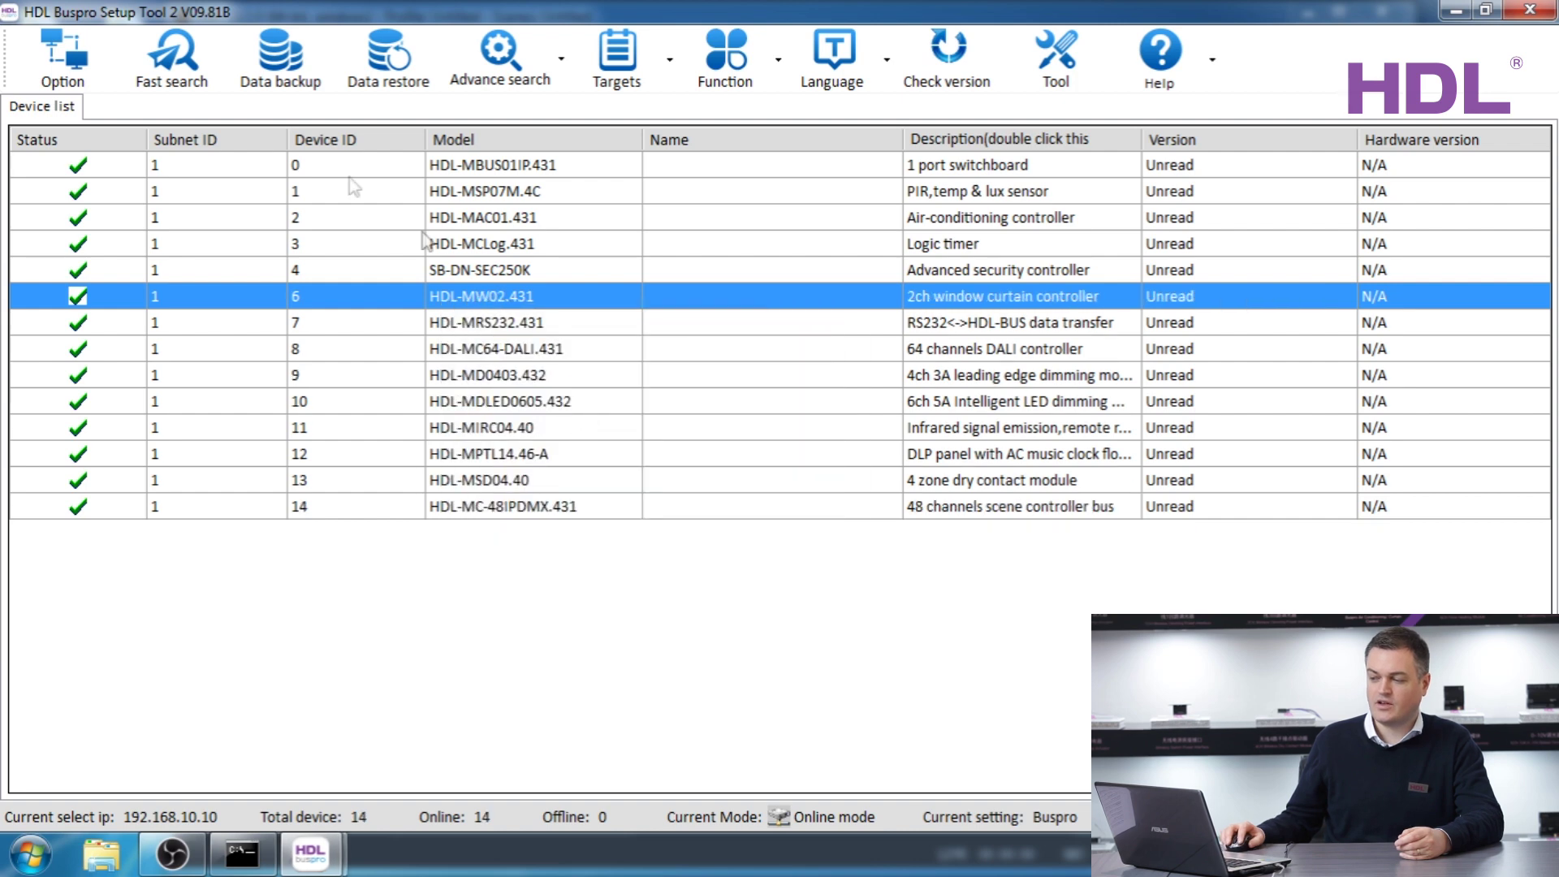
click(166, 73)
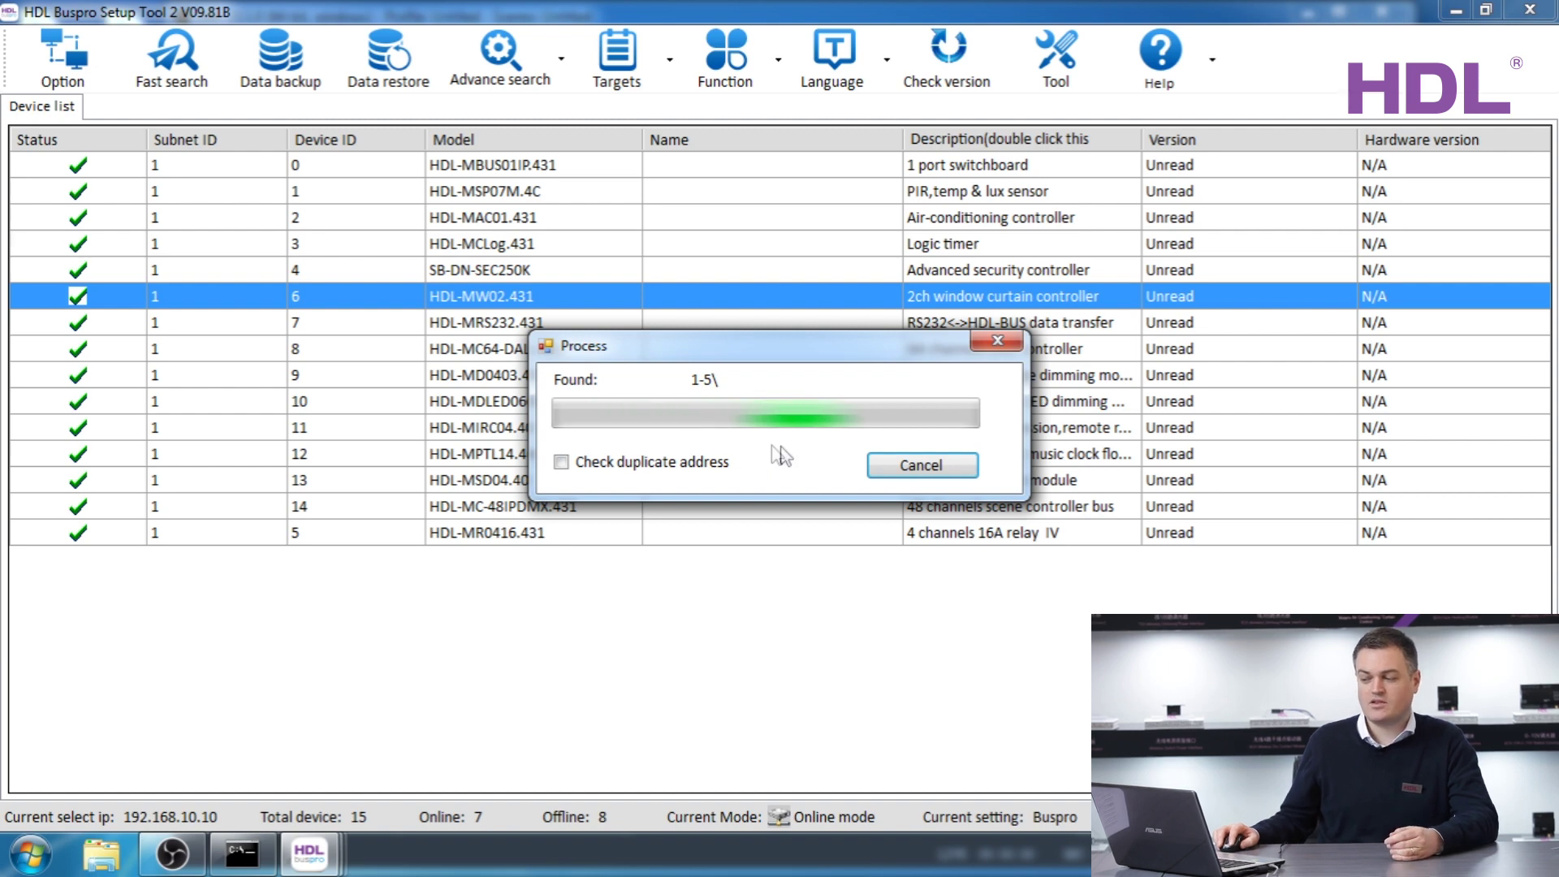
click(903, 468)
click(508, 297)
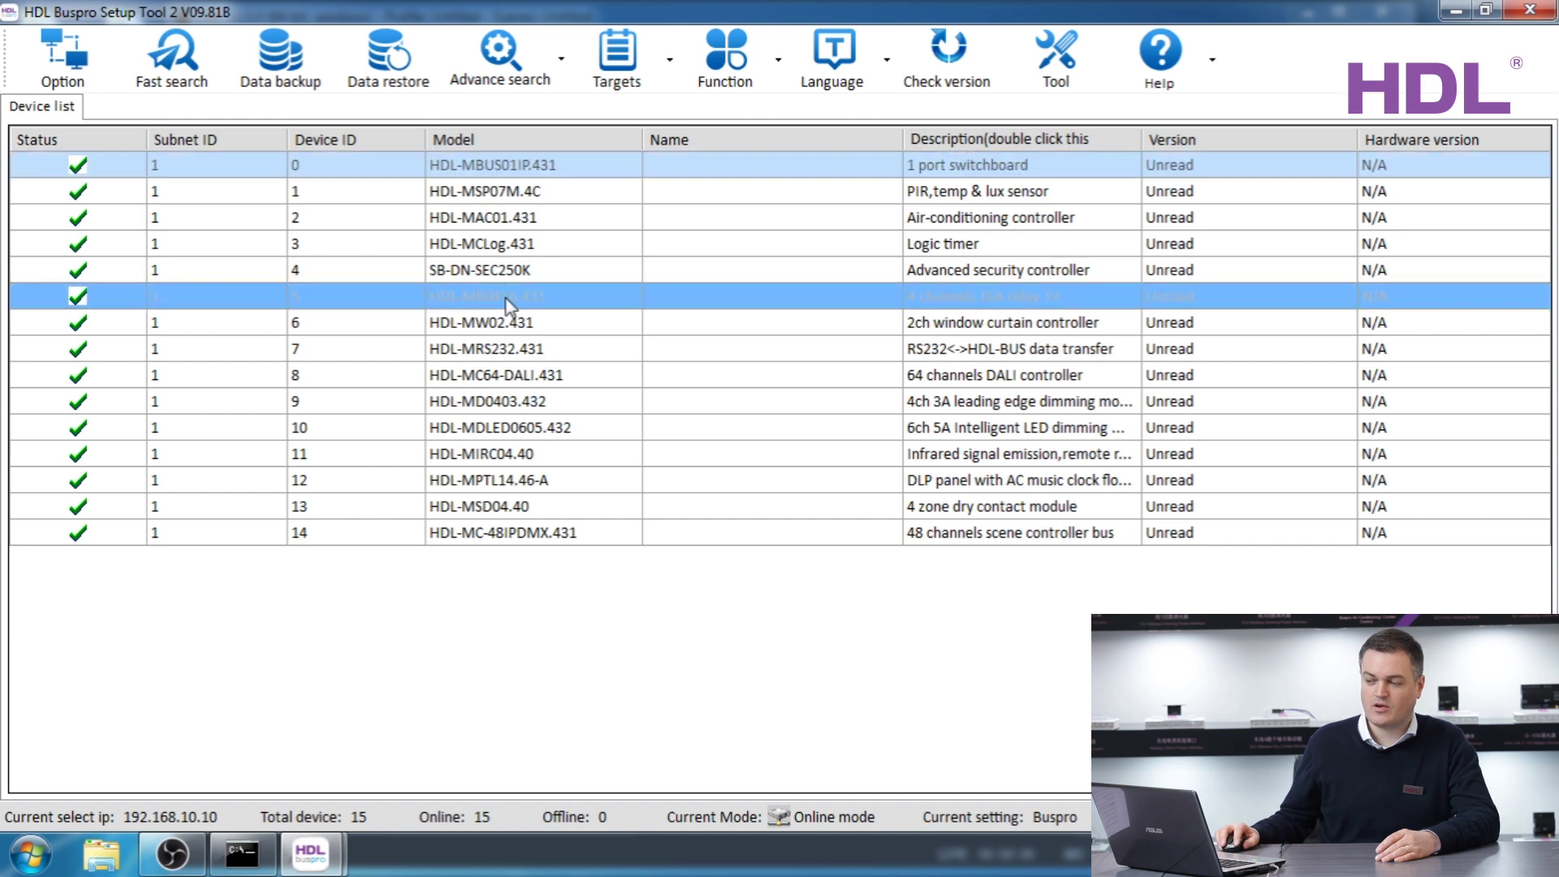